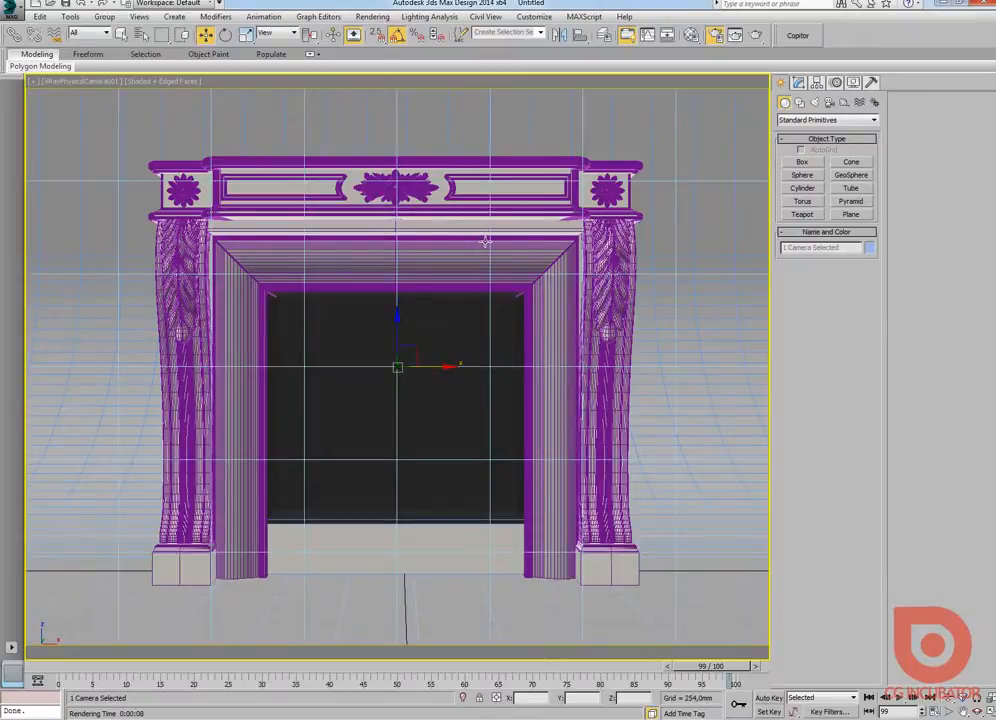
Step: Render the fireplace from the camera view
click(757, 37)
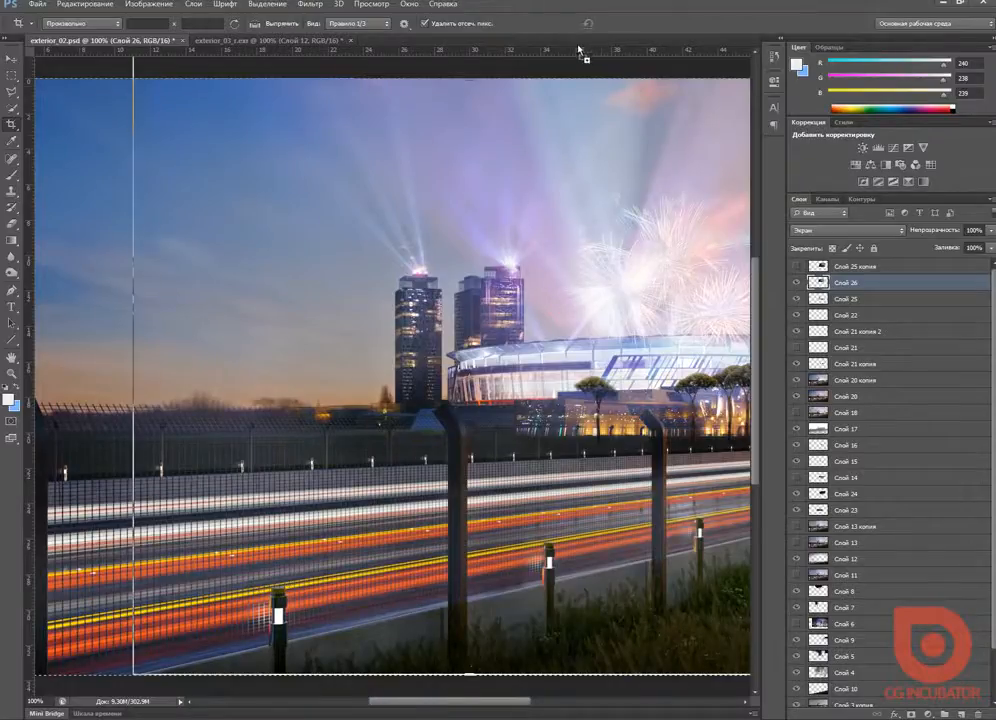
Step: Open Flames0026_2_M.jpg in Photoshop and copy the whole flame image onto a new layer
drag(578, 46, 578, 41)
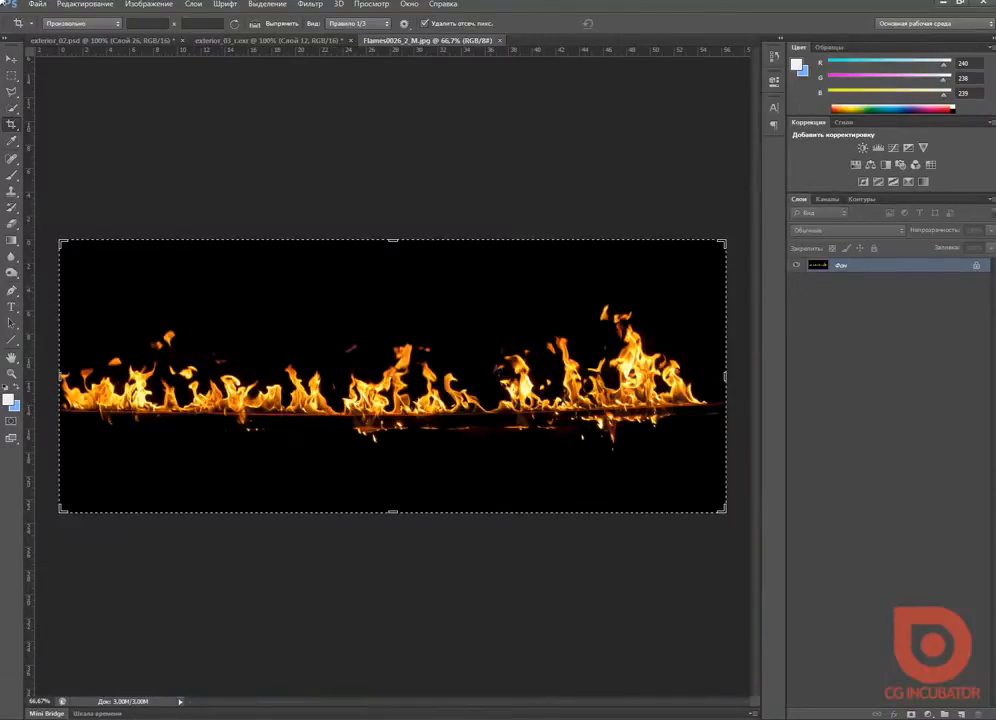
click(11, 60)
key(ctrl+plus)
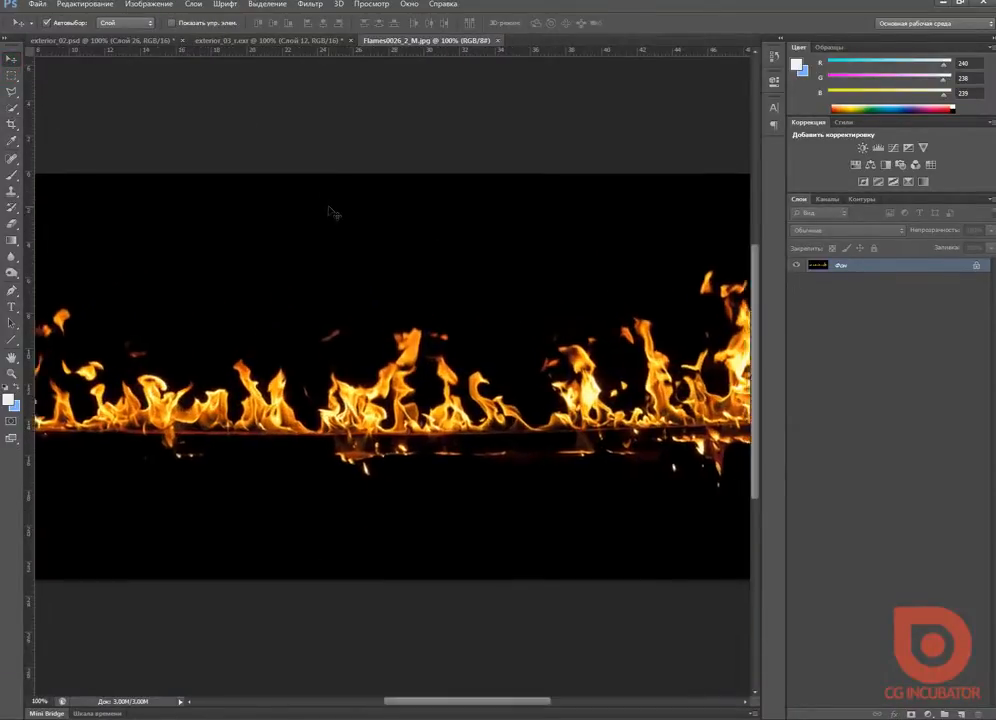
key(ctrl+minus)
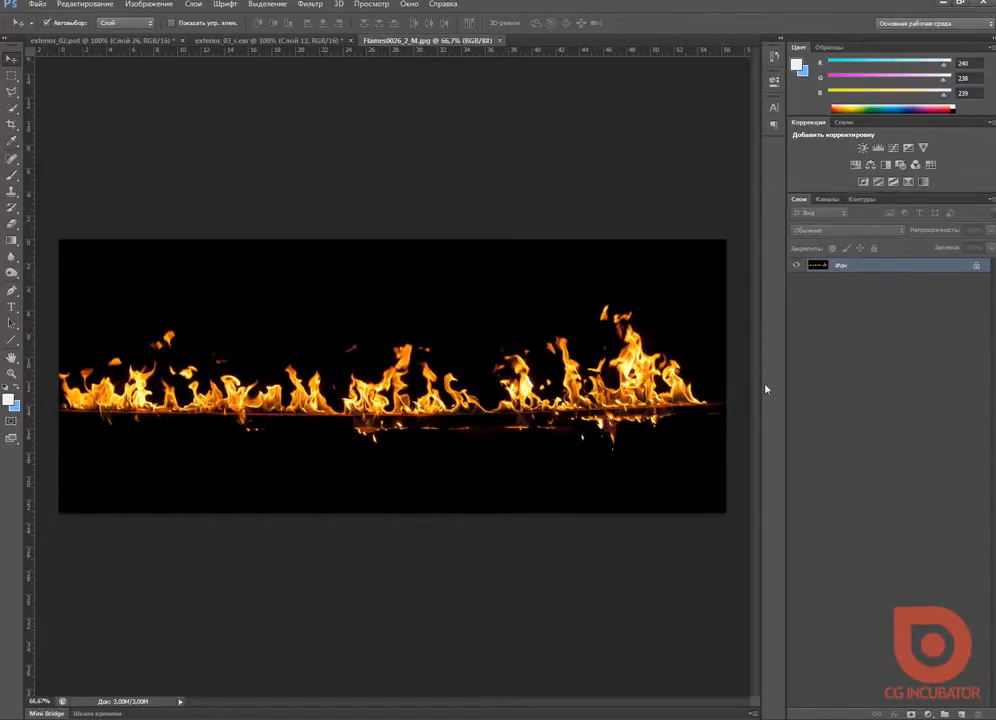
key(ctrl+a)
key(ctrl+j)
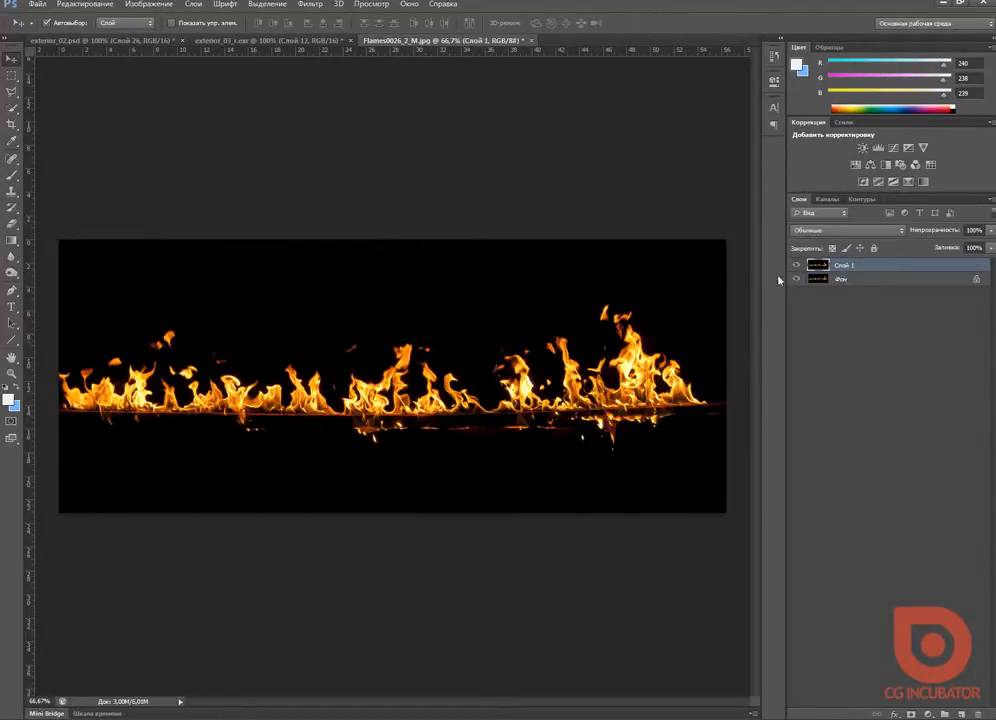
Step: Warp the copied flame layer so that the base of the flames lies straight along a horizontal guide
click(86, 6)
click(207, 250)
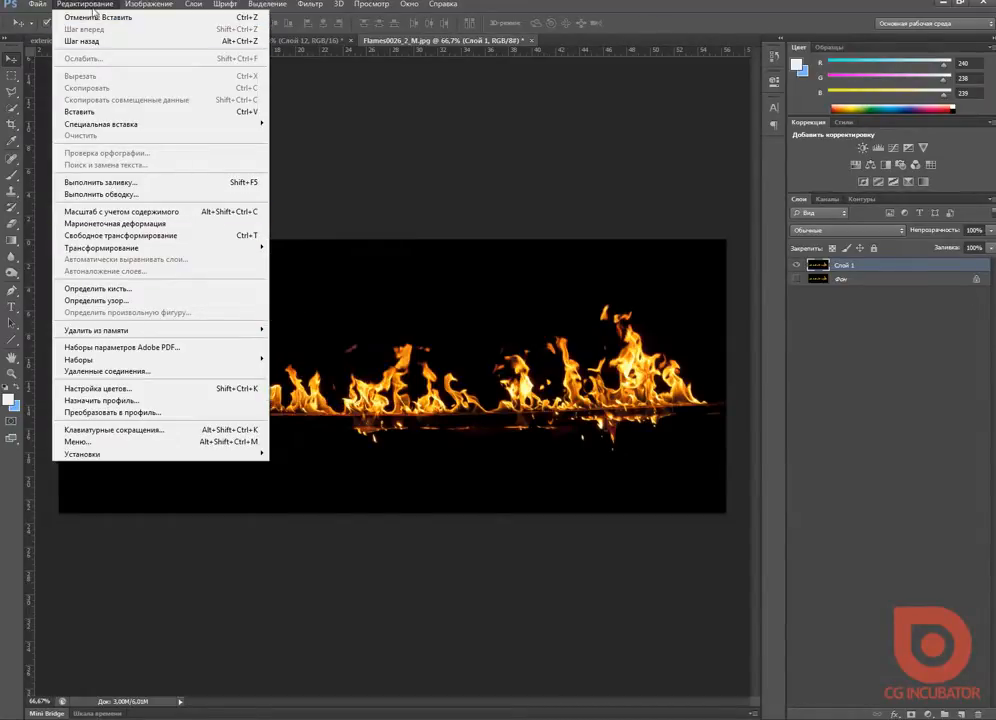
mouse_move(181, 251)
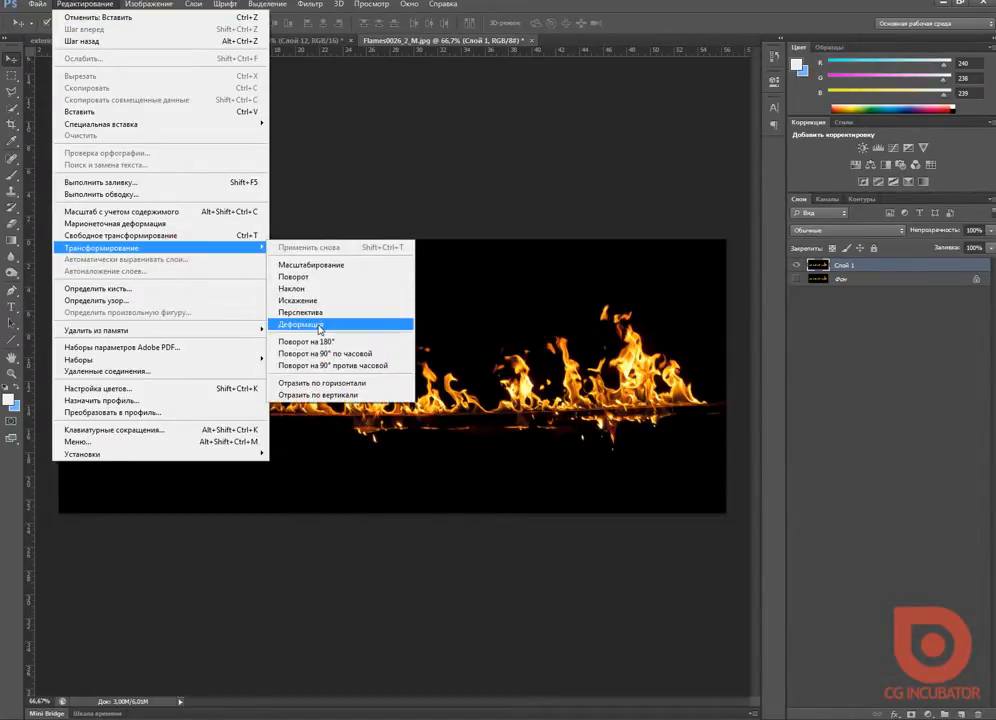
click(300, 324)
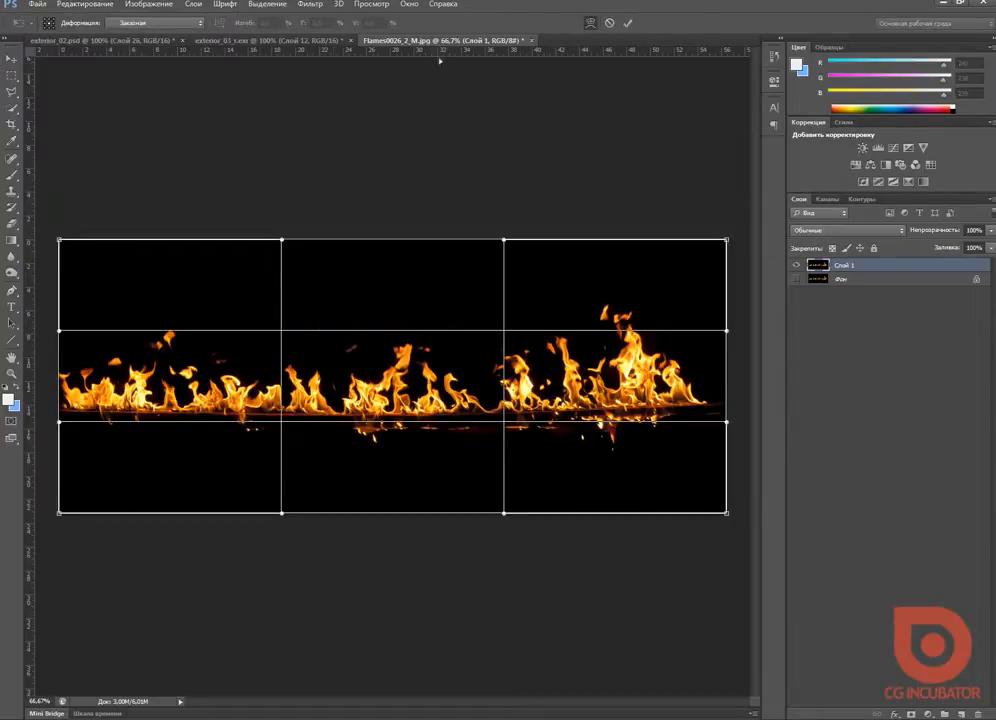
drag(445, 55, 449, 413)
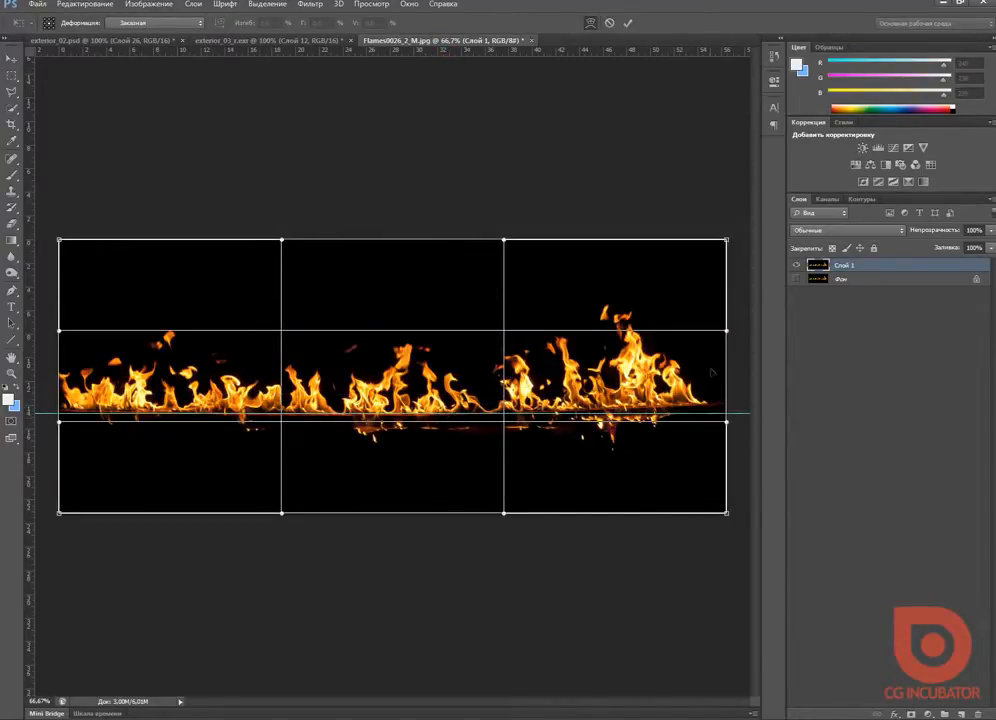
drag(712, 373, 714, 392)
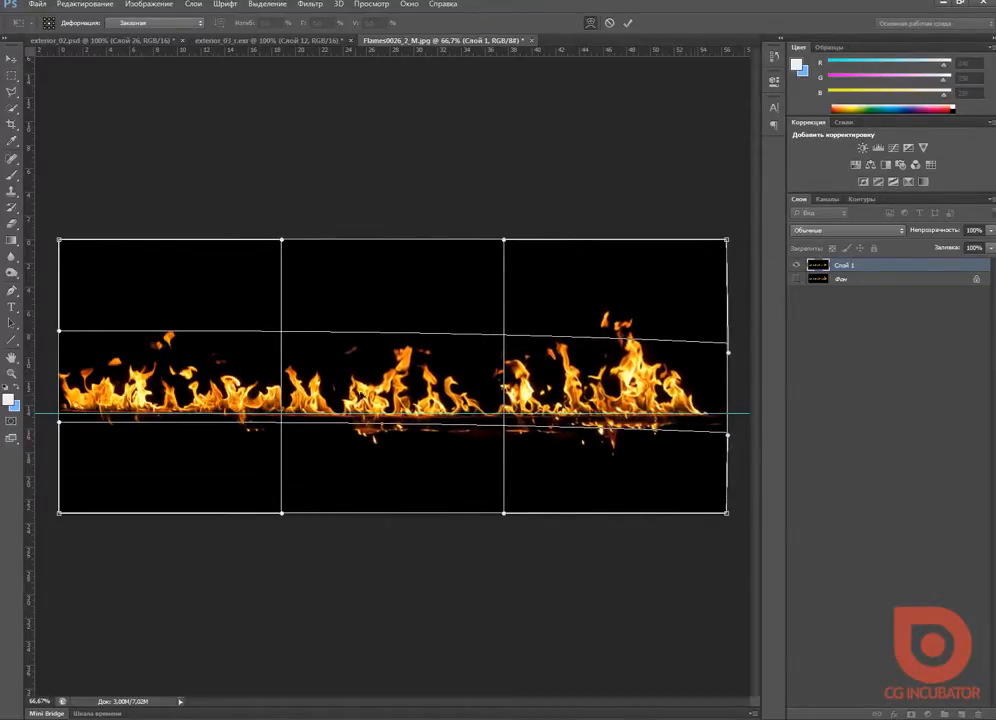
drag(94, 378, 97, 383)
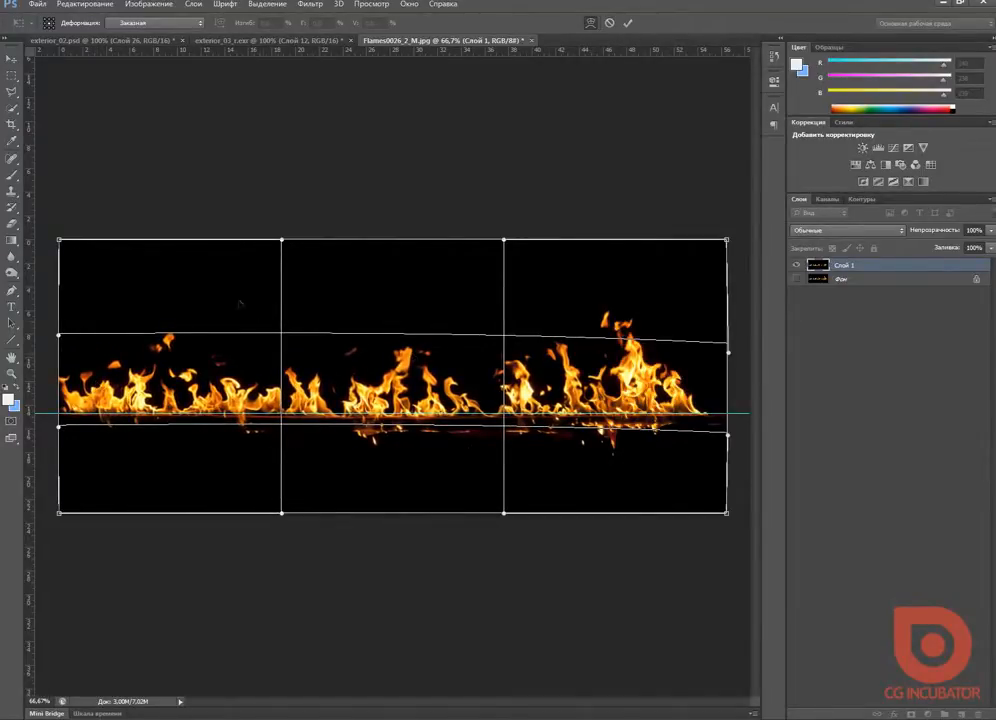
key(Return)
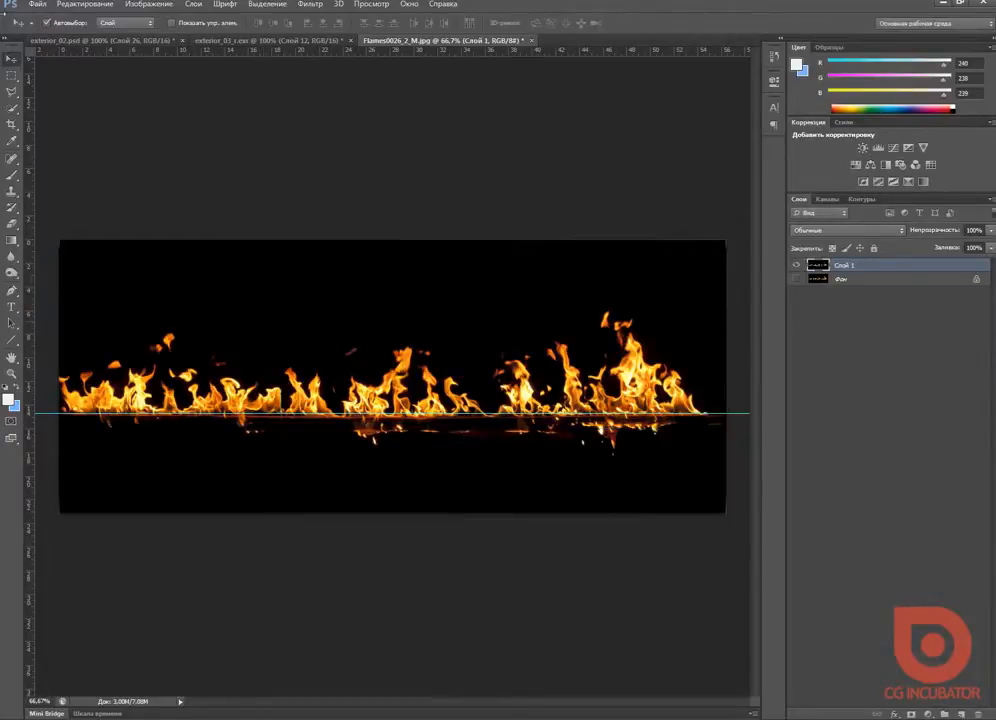
Step: Remove the horizontal guide and crop away the part of the image below the base of the flames
click(12, 76)
click(12, 60)
drag(412, 413, 512, 45)
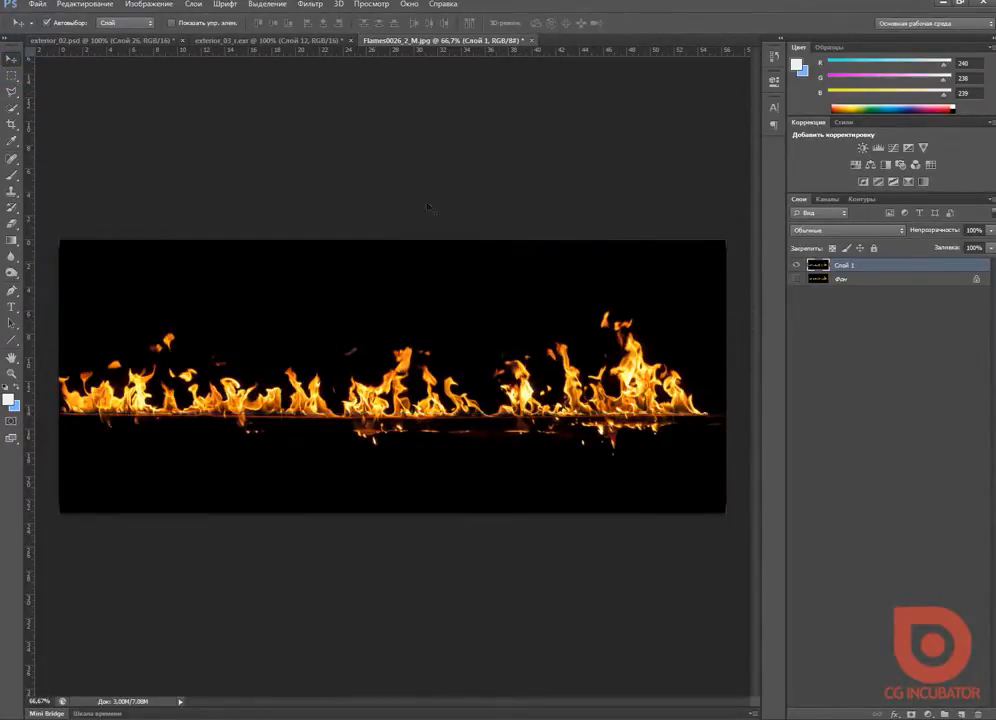
click(12, 124)
drag(392, 512, 392, 463)
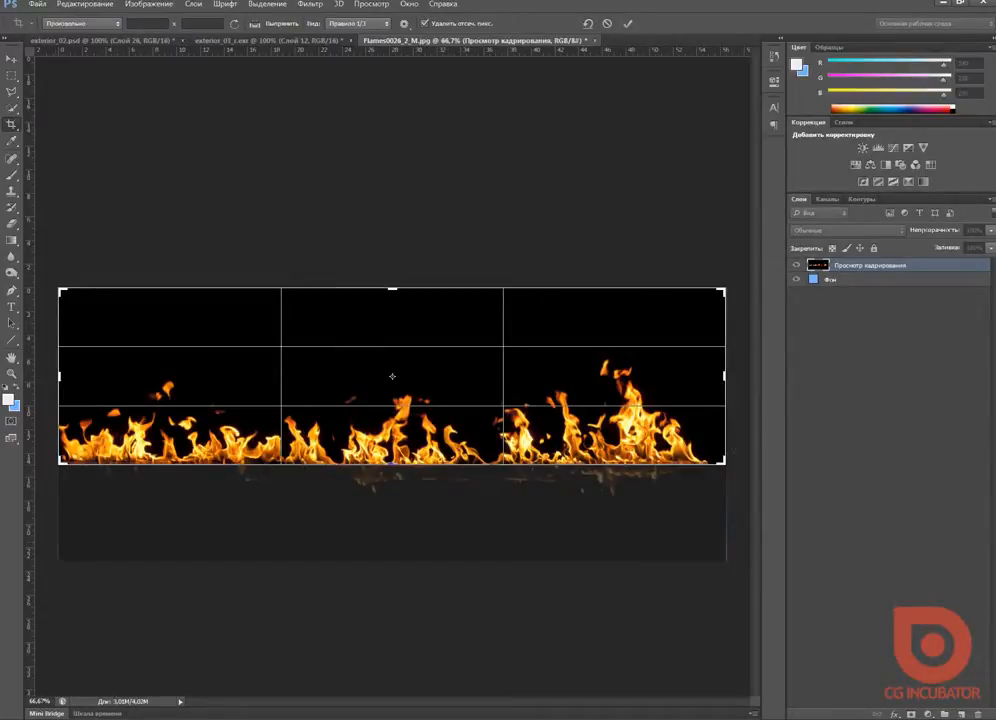
drag(392, 463, 391, 462)
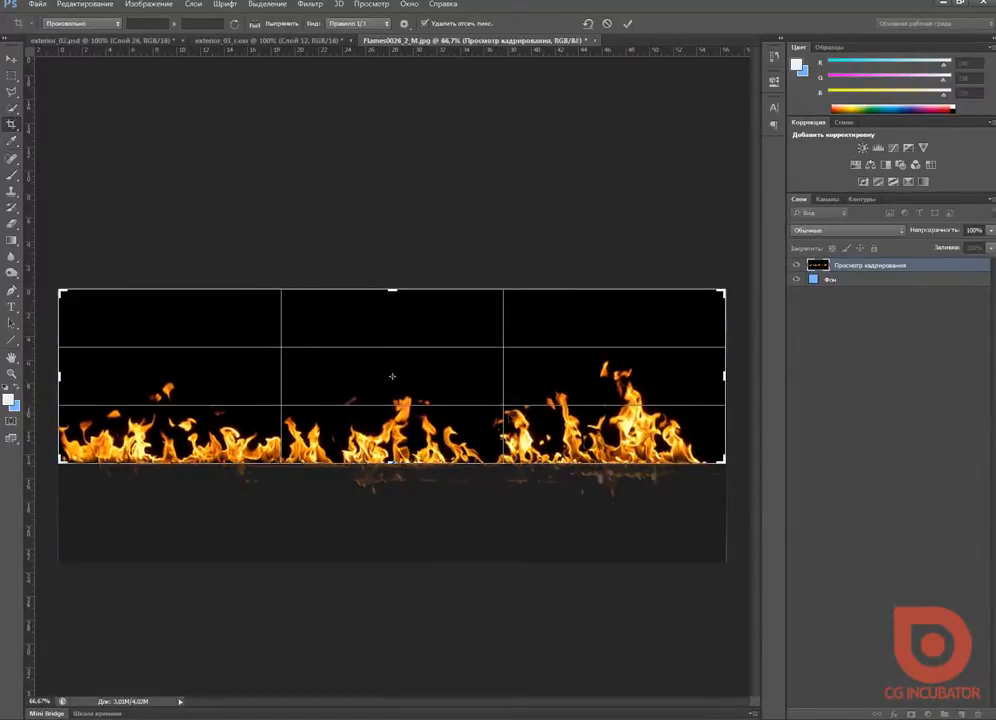
key(Return)
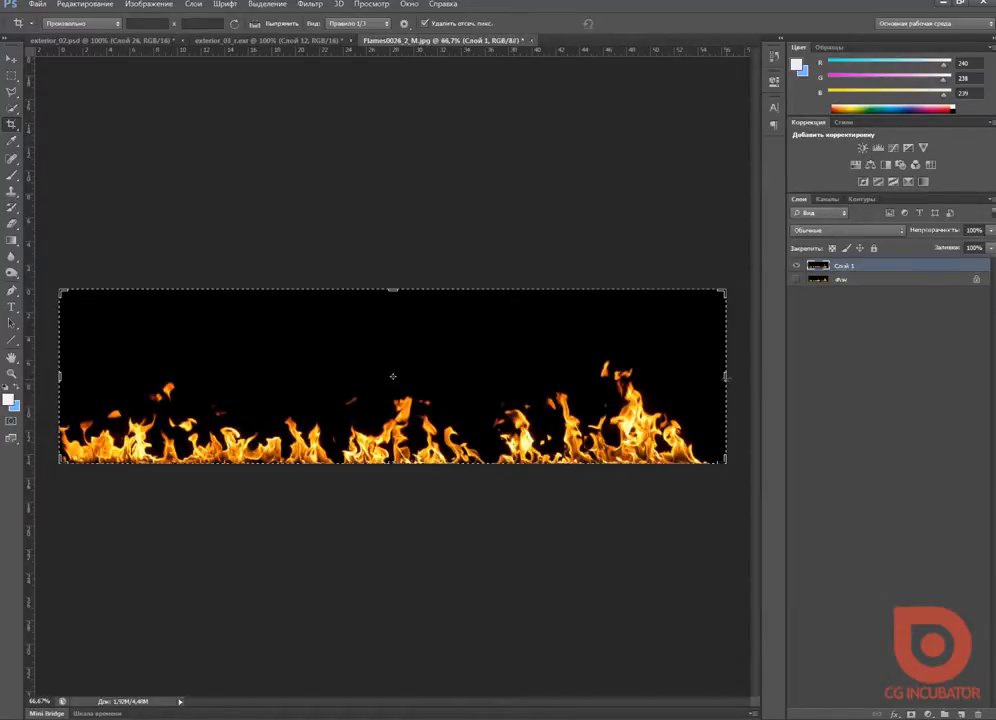
Step: Crop the sides of the image to keep only the middle and right-hand groups of flames
mouse_move(726, 377)
mouse_down()
mouse_move(638, 377)
mouse_move(743, 377)
mouse_up()
drag(60, 377, 202, 377)
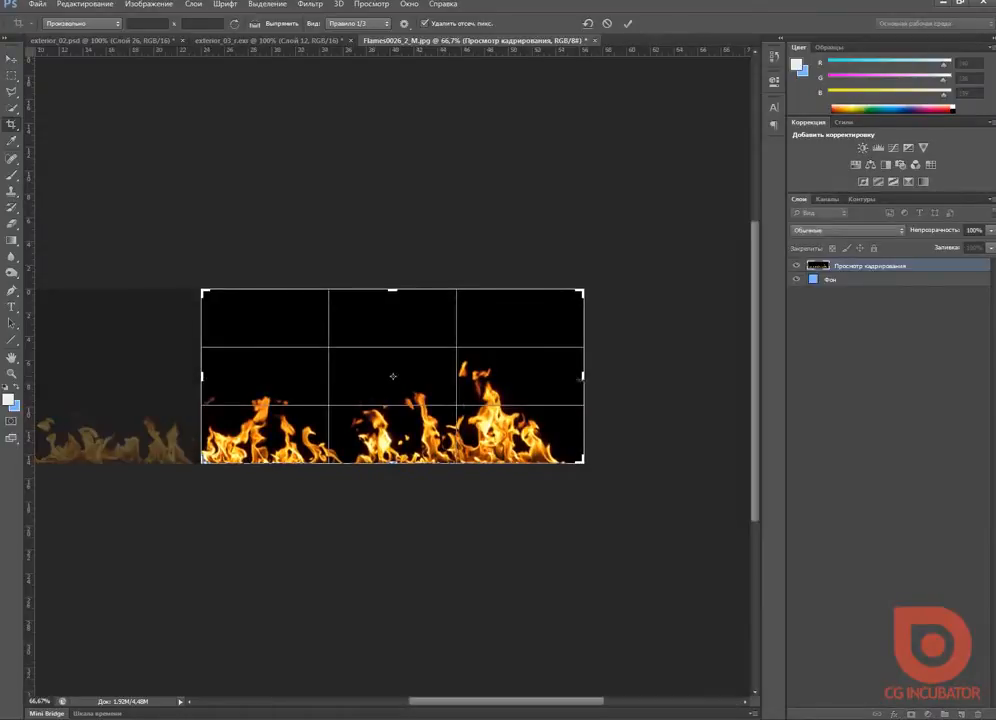
drag(583, 377, 575, 377)
drag(209, 376, 206, 376)
key(Return)
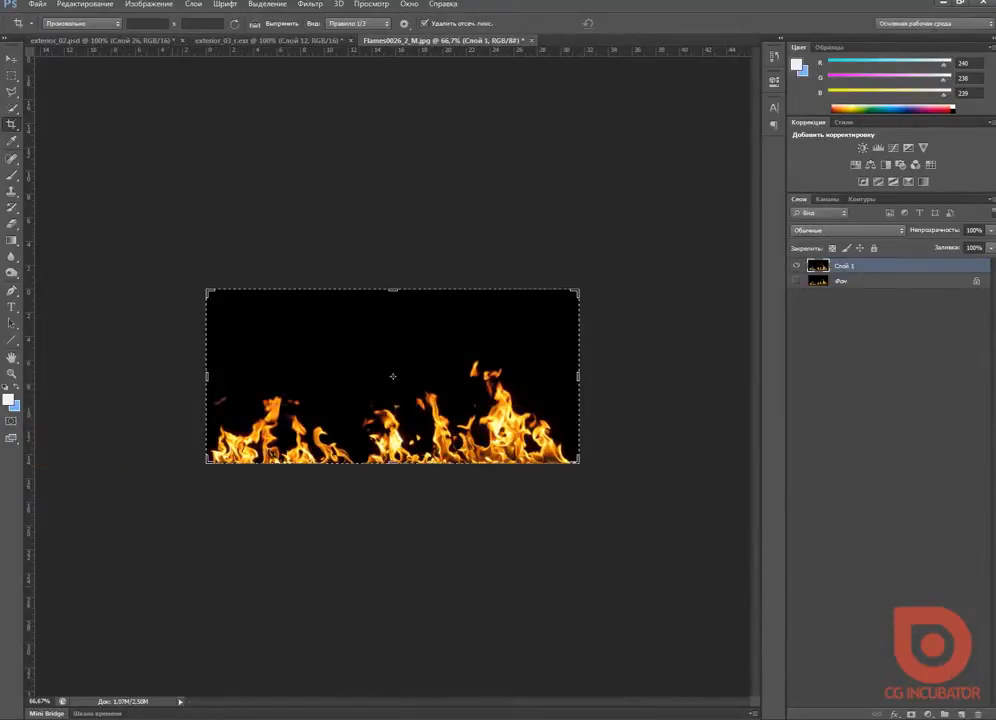
Step: Save the cropped flame image to the desktop as a JPEG with a name beginning with "fire_", at quality 12
click(46, 10)
click(120, 150)
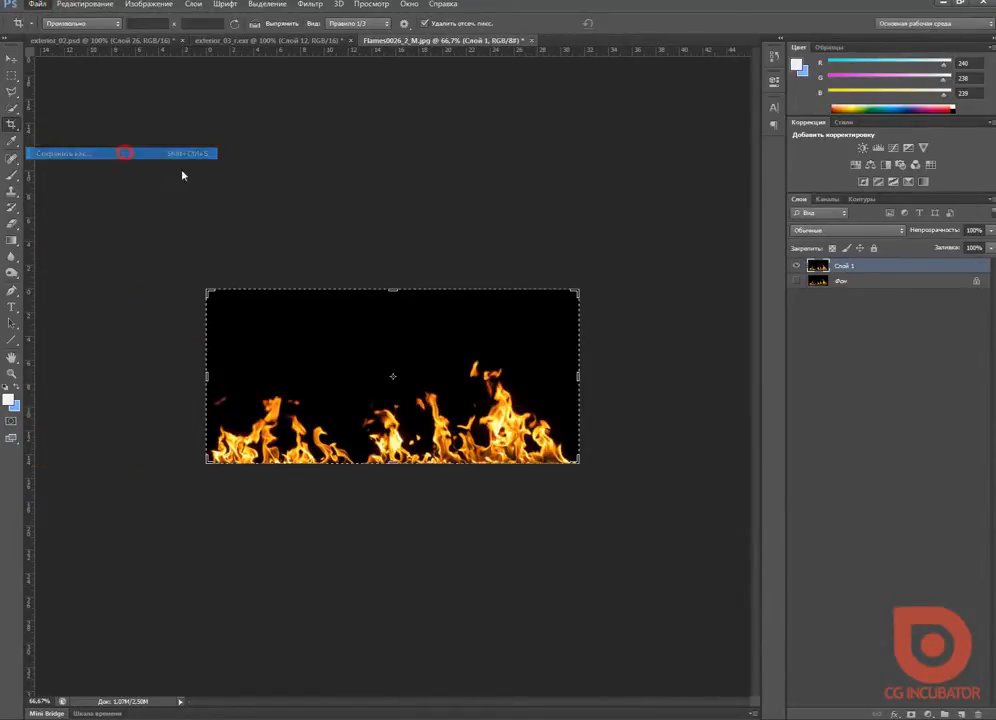
click(222, 565)
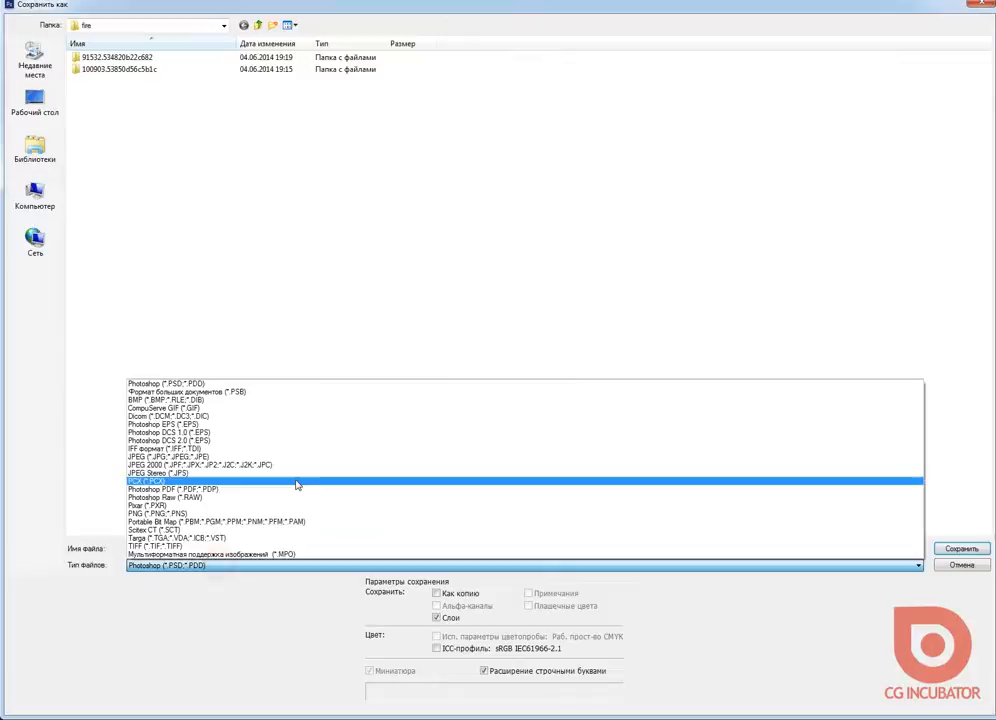
click(220, 459)
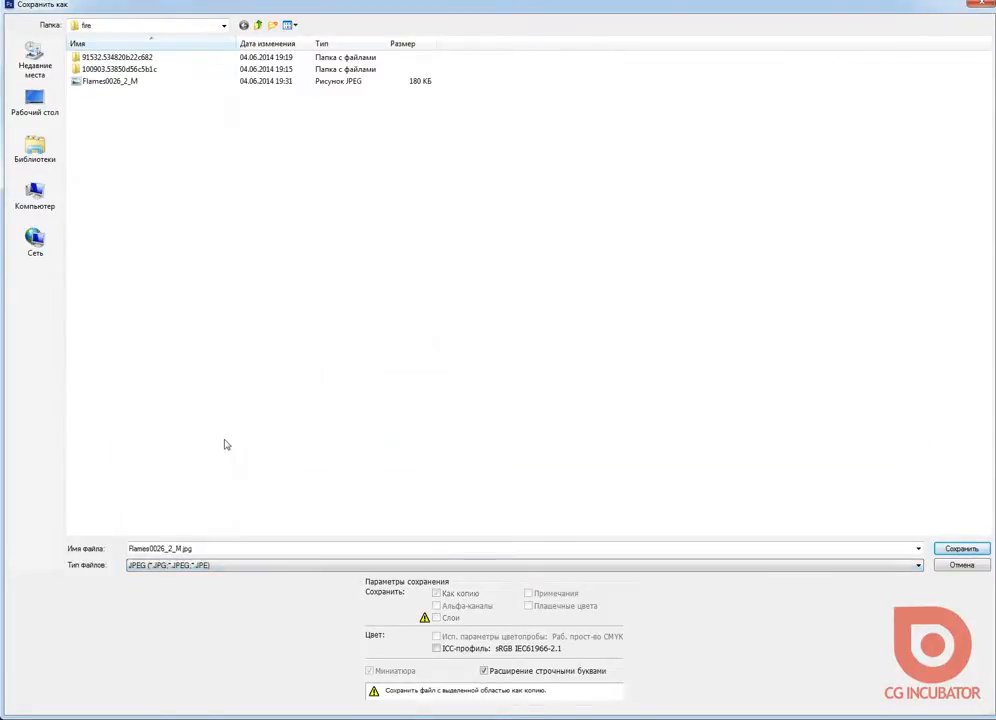
click(40, 102)
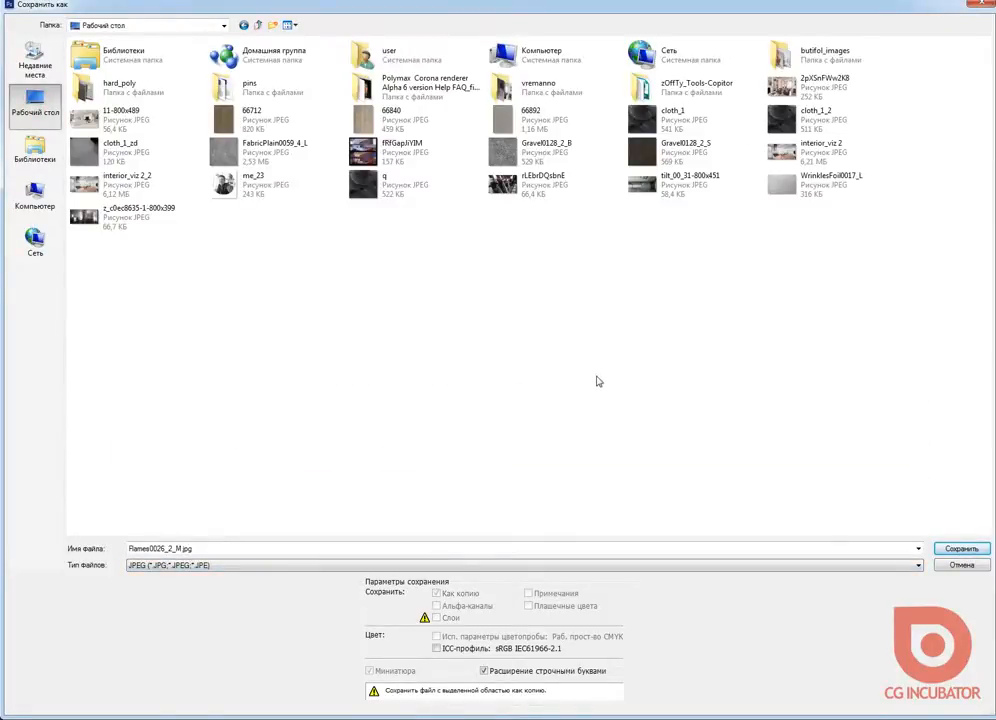
double_click(216, 548)
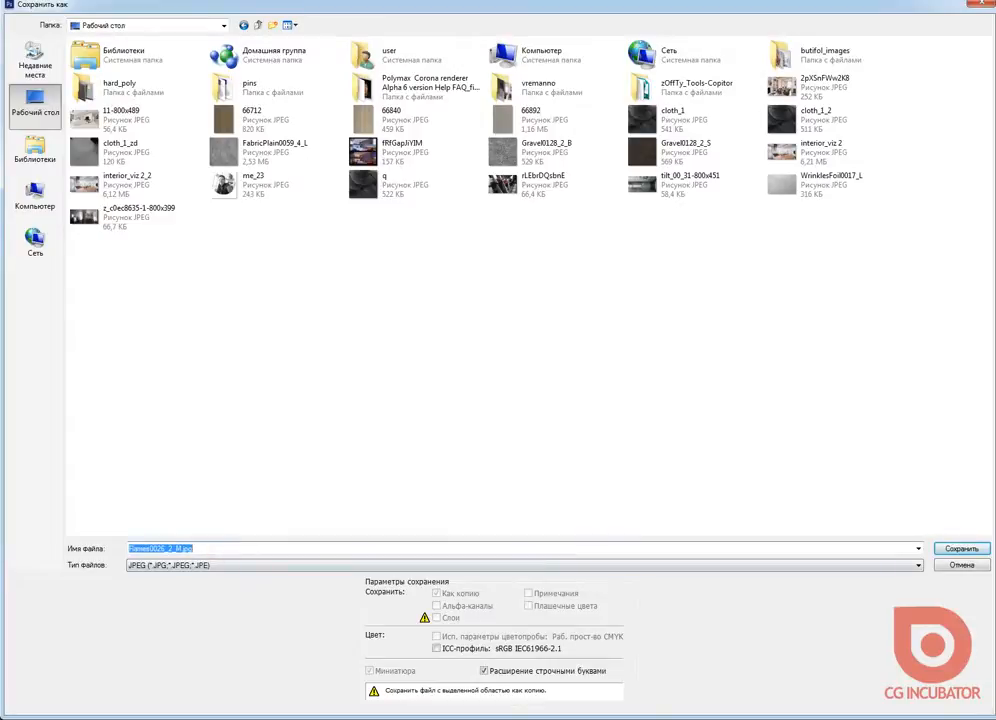
text(fire_)
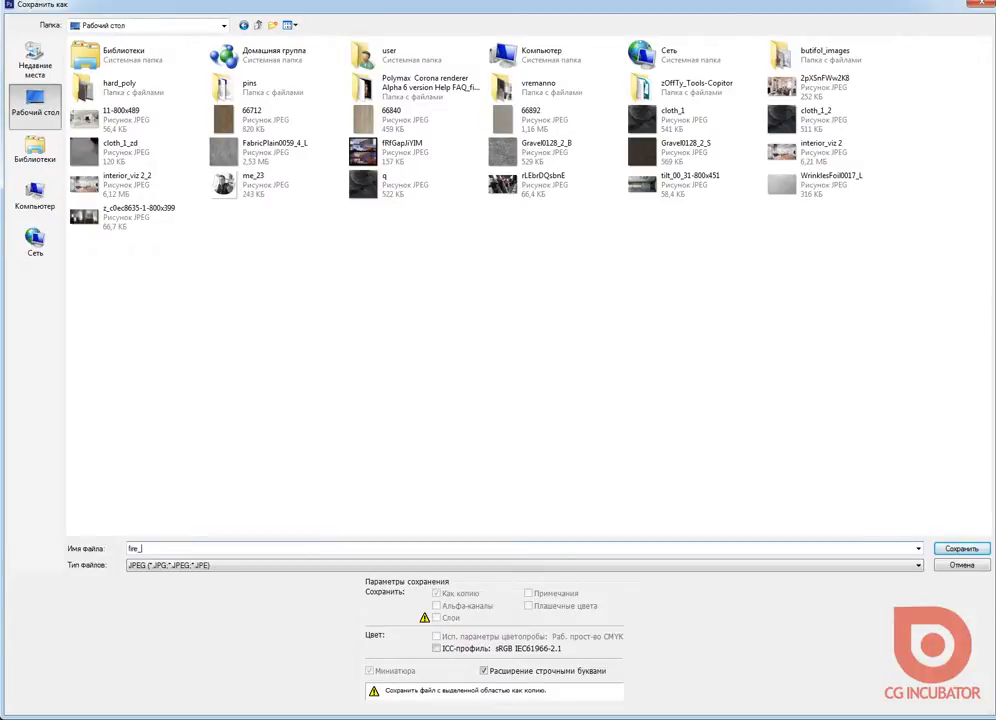
key(Return)
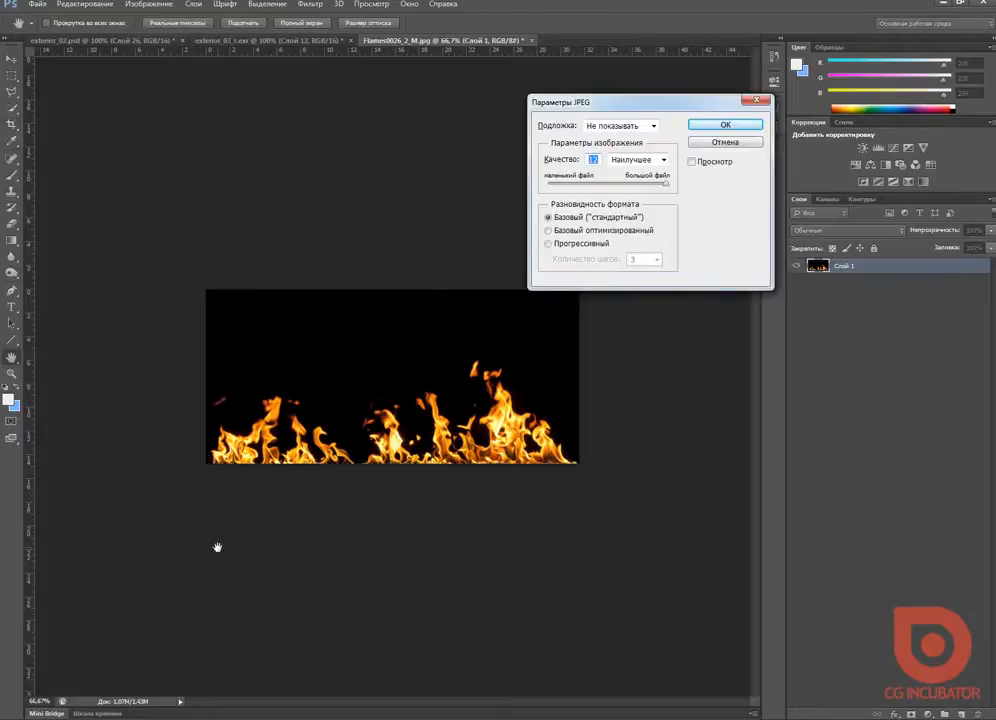
click(722, 125)
key(c)
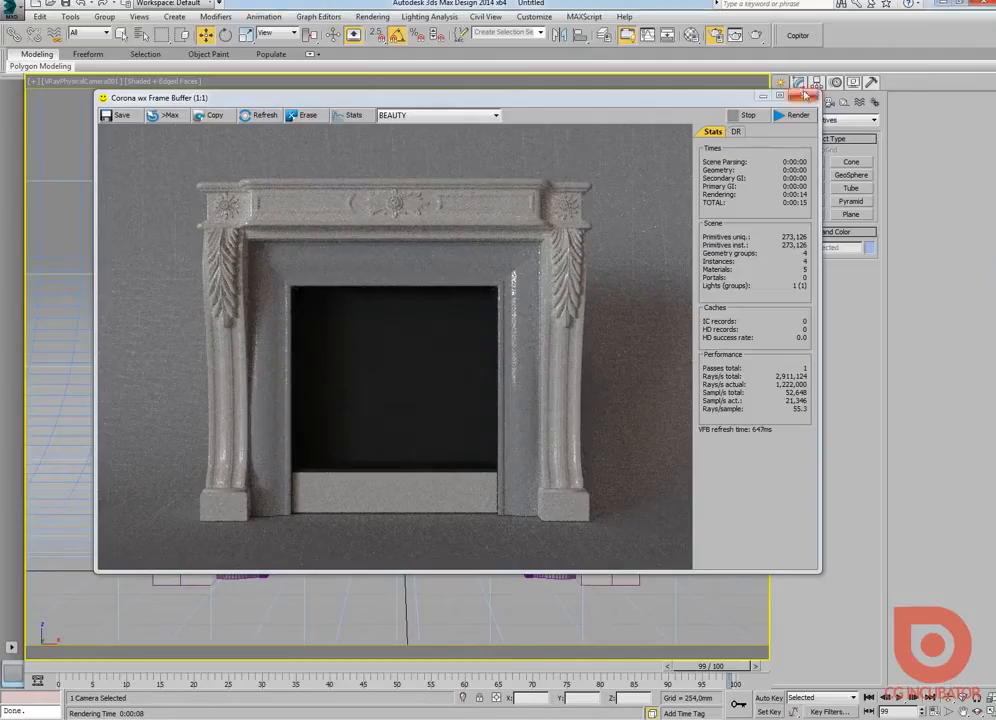
Step: Switch to 3ds Max, close the Corona frame buffer and isolate the dark slab inside the fireplace opening in the Top view
drag(683, 88, 710, 100)
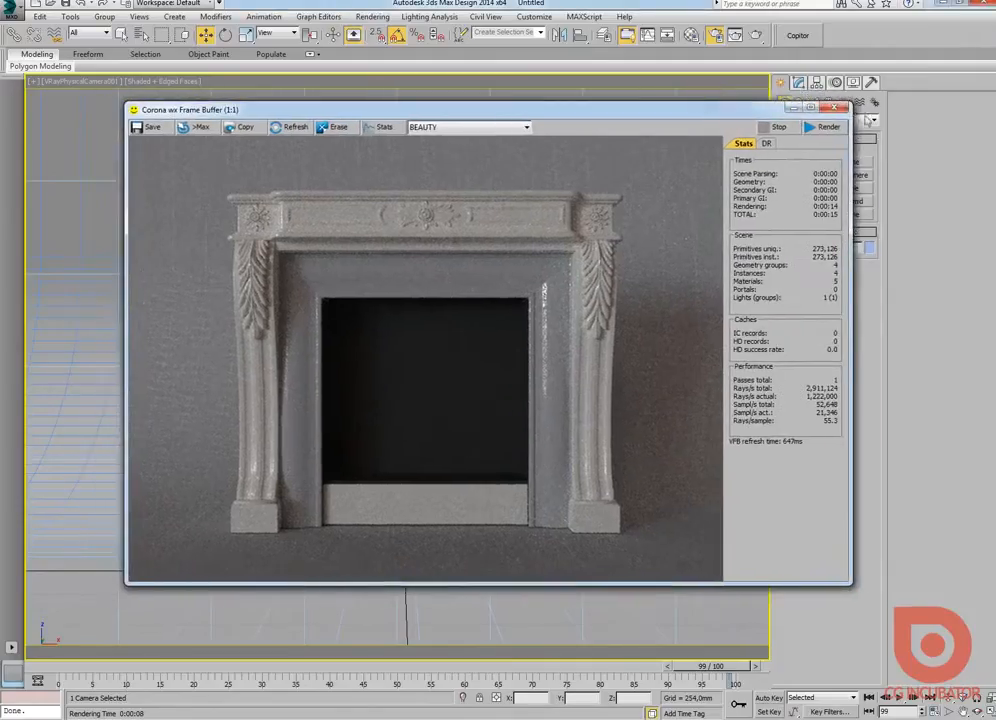
click(840, 107)
click(798, 82)
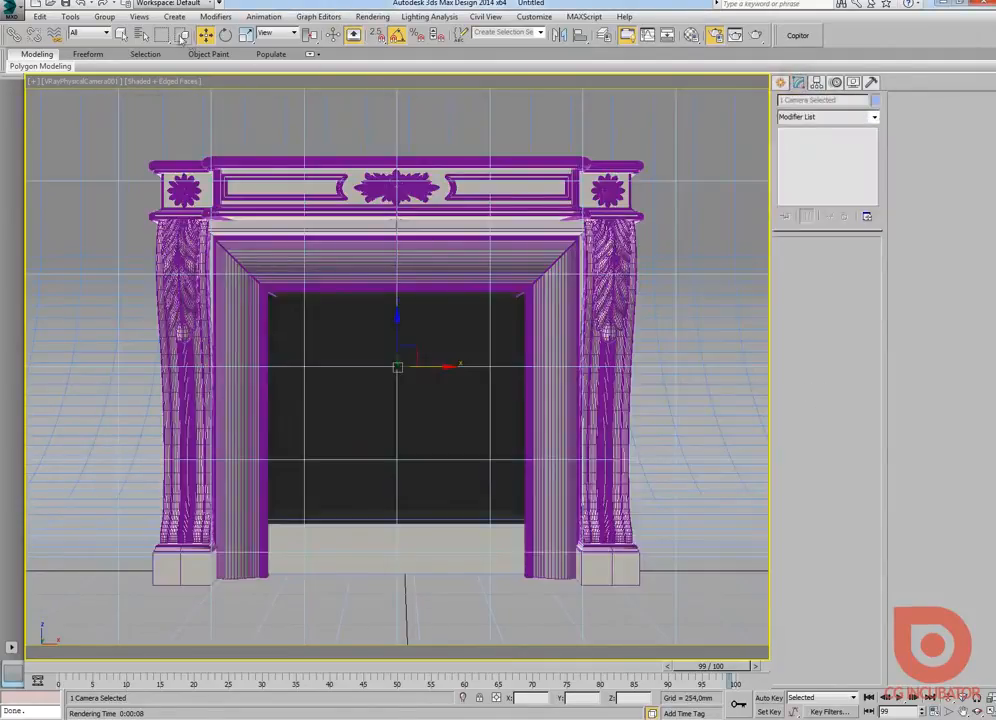
click(120, 35)
click(462, 520)
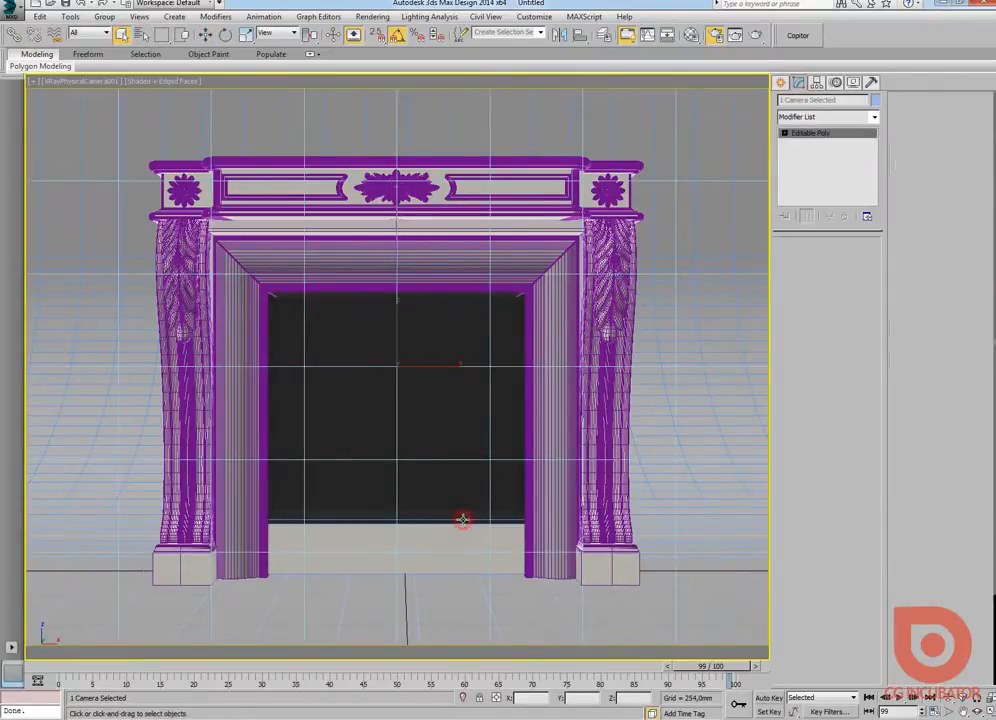
key(alt+q)
key(alt+w)
key(alt+w)
key(z)
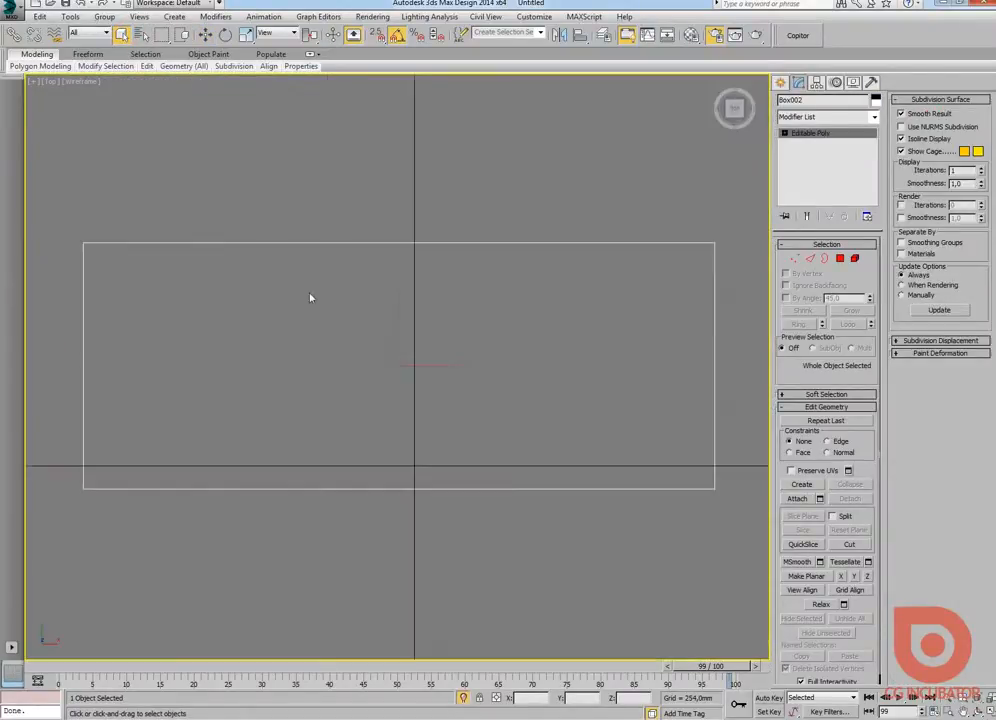
Step: Create a plane about 216 mm by 920 mm over the slab and rotate it 90° about X to stand upright
click(781, 82)
click(850, 214)
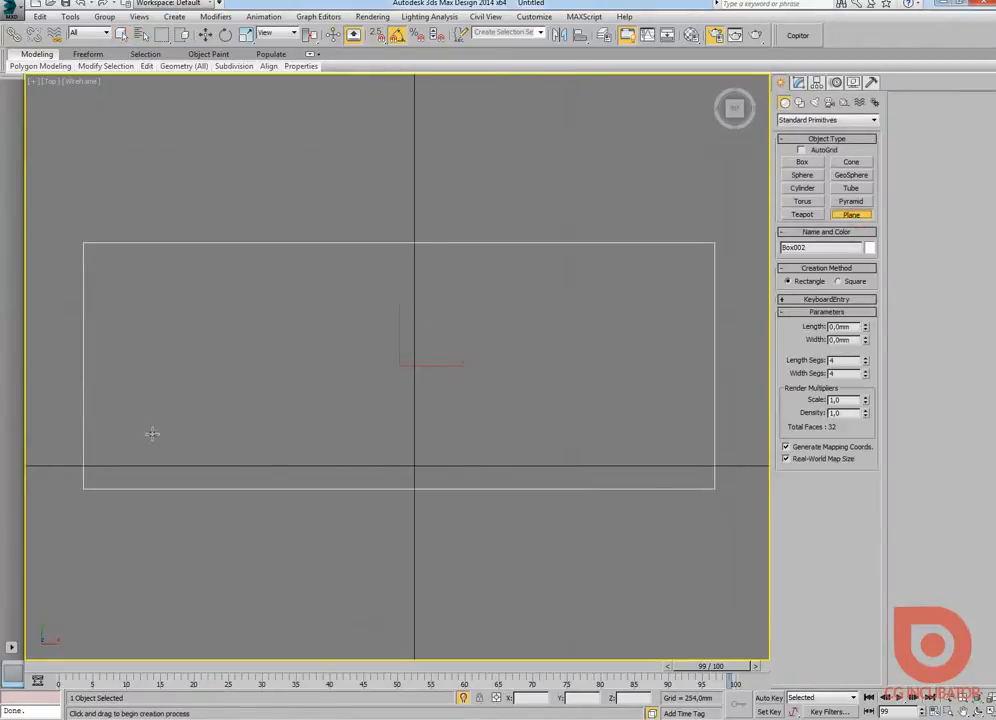
drag(115, 459, 689, 325)
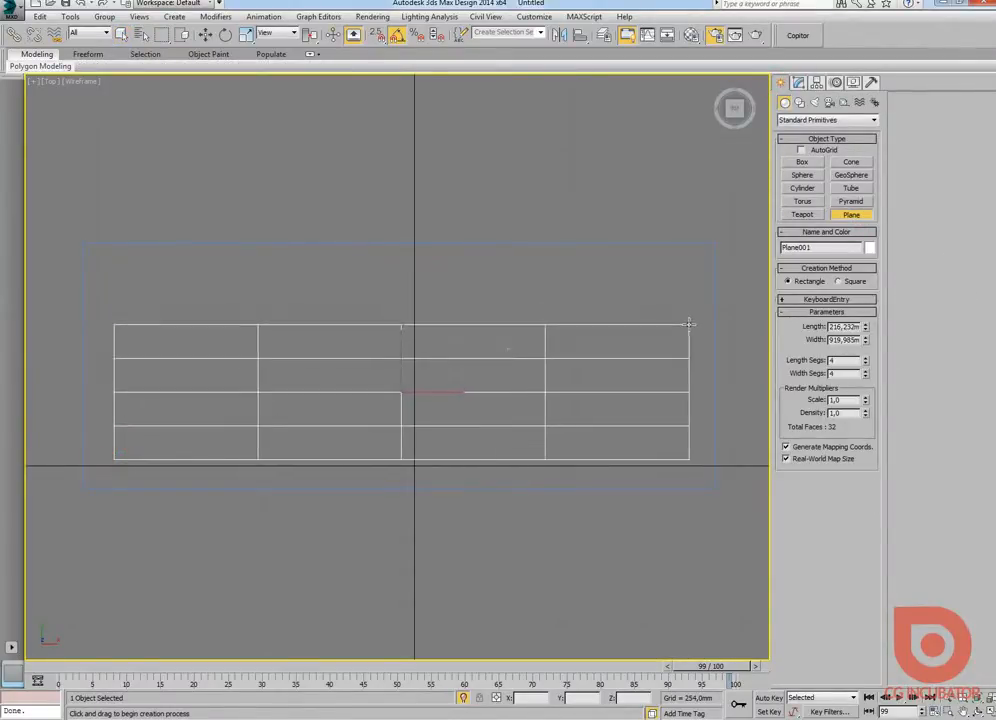
key(e)
drag(399, 355, 395, 415)
Step: Raise the upright plane in the Left view so that it stands on the slab, and check it through the camera
key(alt+w)
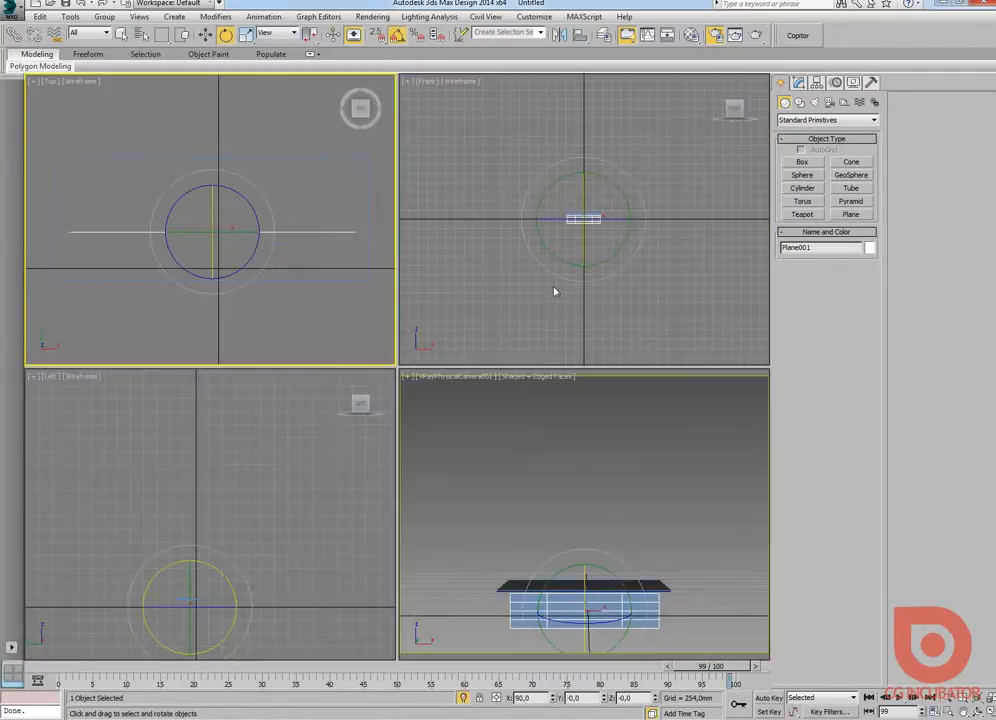
click(198, 584)
key(alt+w)
key(z)
middle_drag(331, 494, 351, 542)
scroll(354, 538, down, 6)
key(w)
drag(366, 475, 366, 318)
key(alt+w)
right_click(566, 495)
key(alt+w)
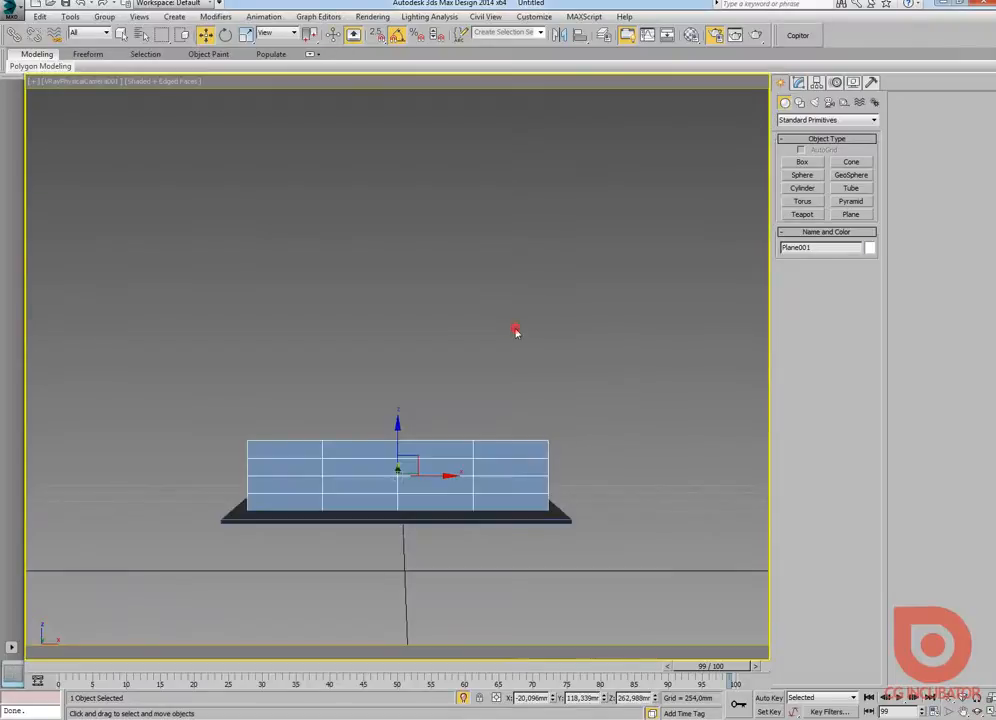
Step: Unhide all scene objects and reduce the flame plane's width to about 708 mm to fit the fireplace opening
right_click(518, 342)
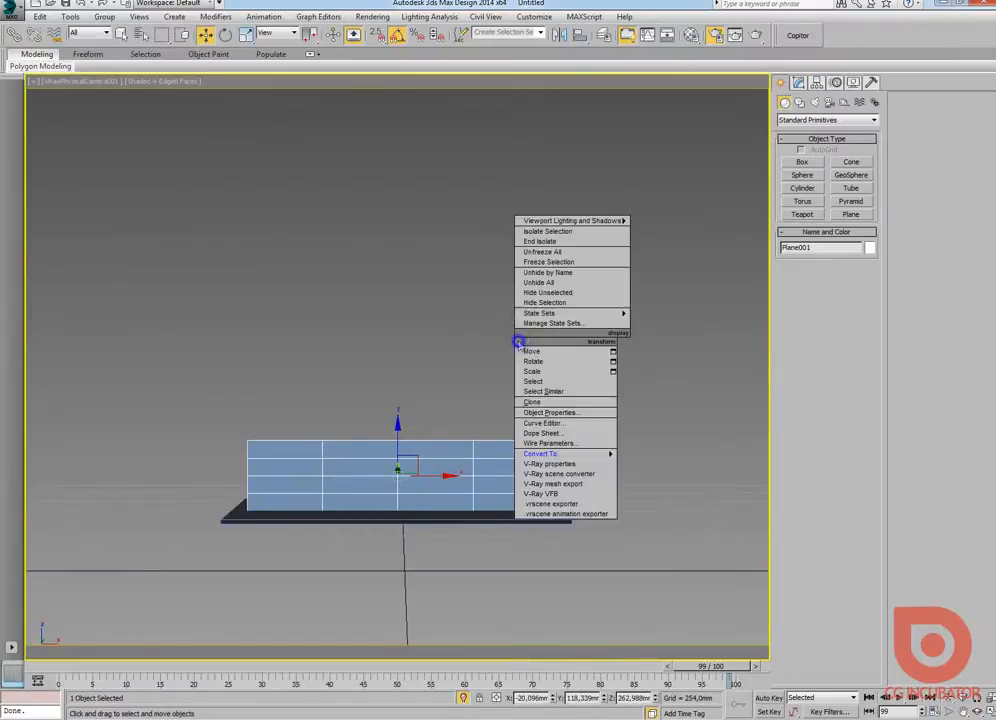
click(537, 282)
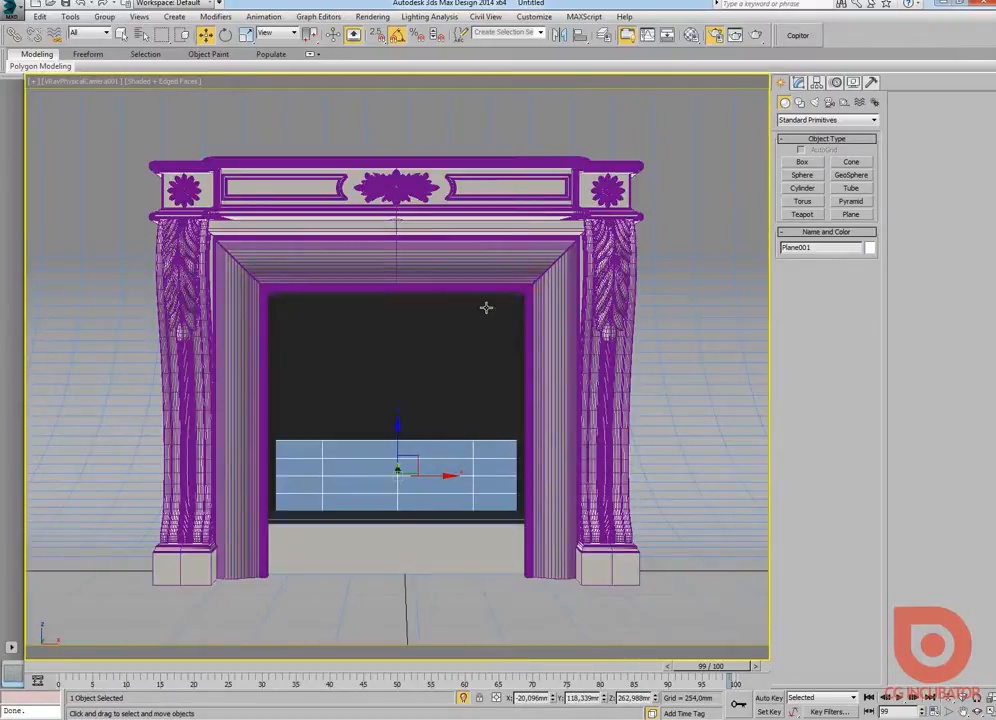
click(798, 83)
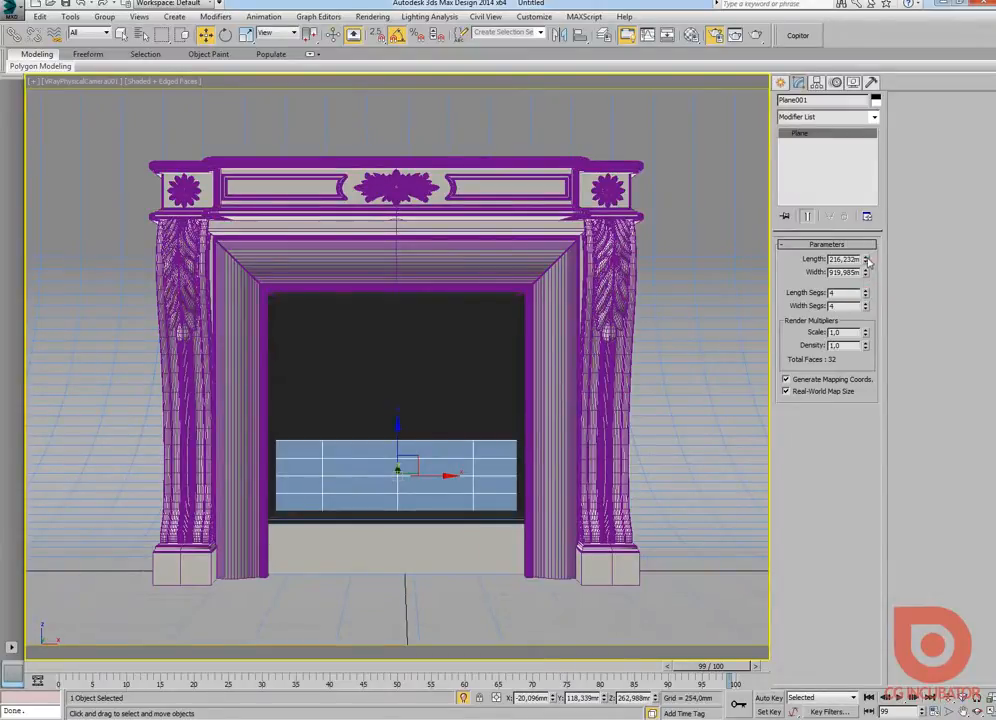
drag(866, 272, 857, 290)
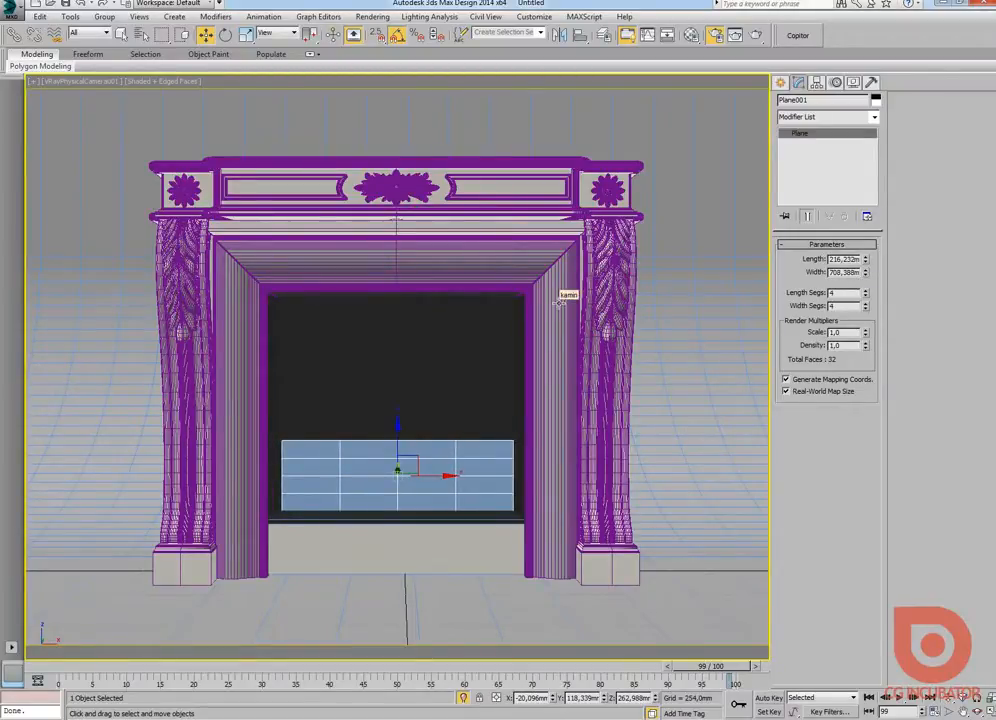
Step: Create a new CoronaMtl material in the fourth sample slot of the Material Editor
key(m)
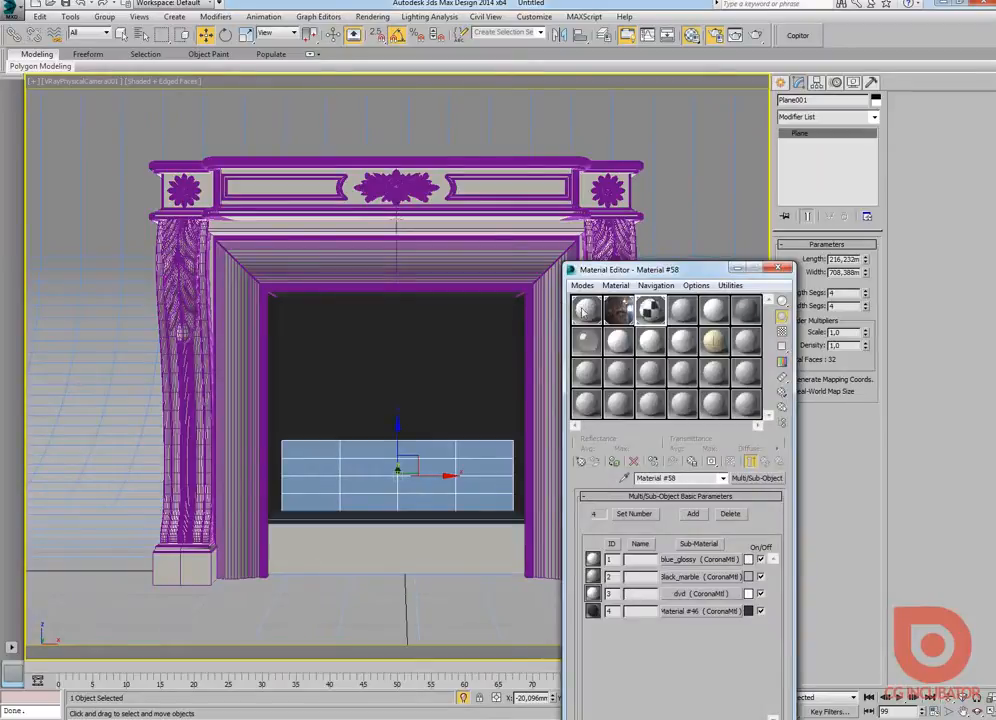
drag(656, 276, 705, 123)
click(689, 217)
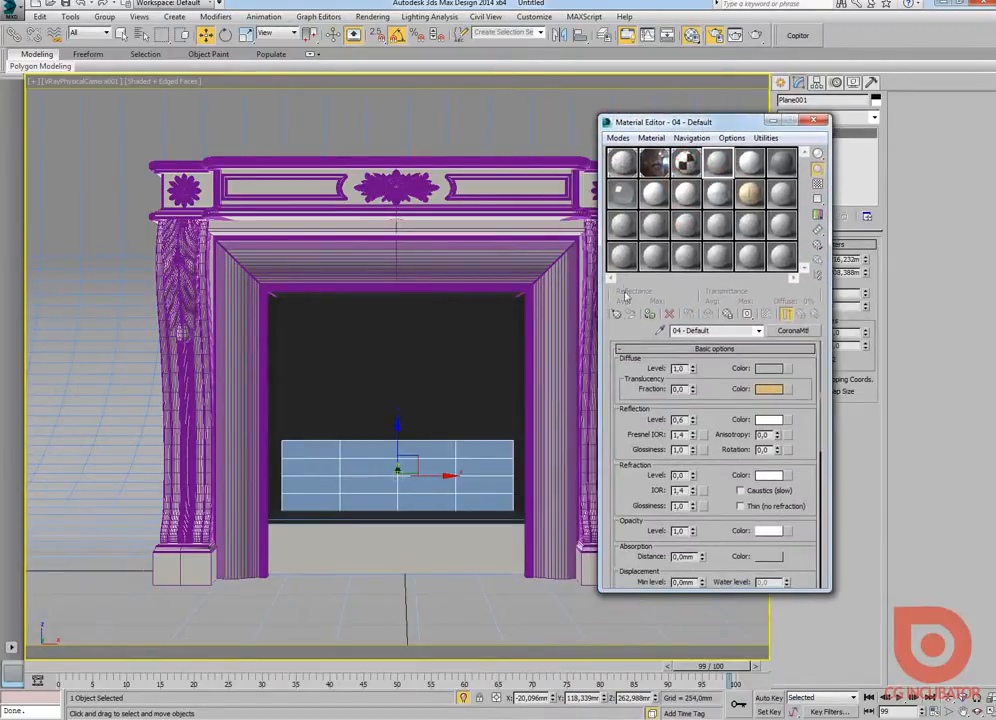
click(616, 313)
double_click(140, 228)
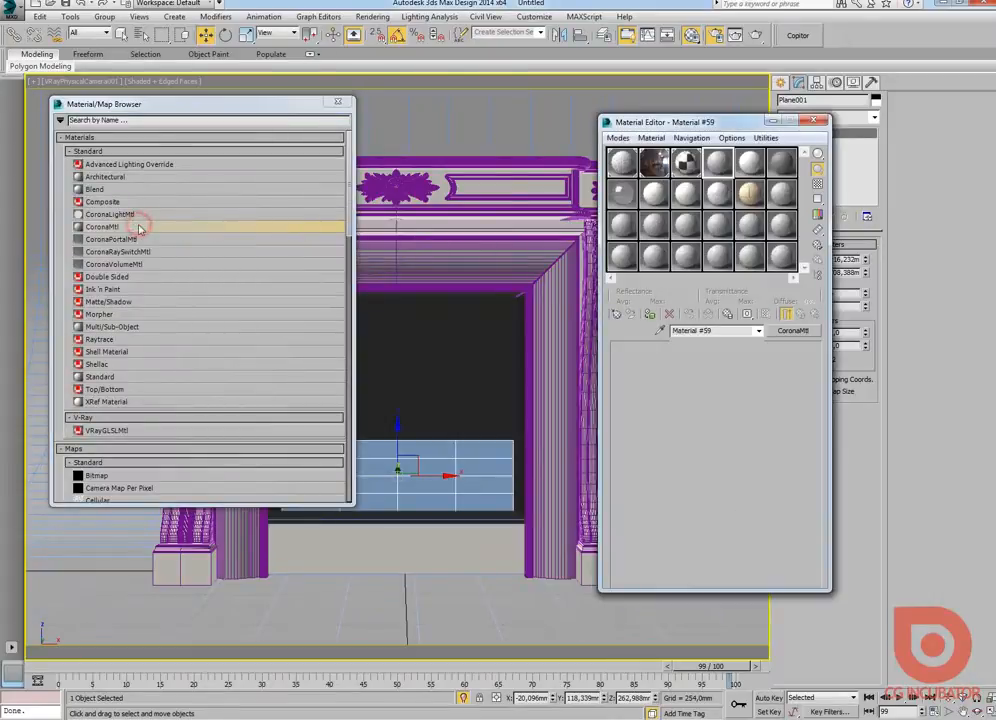
click(337, 101)
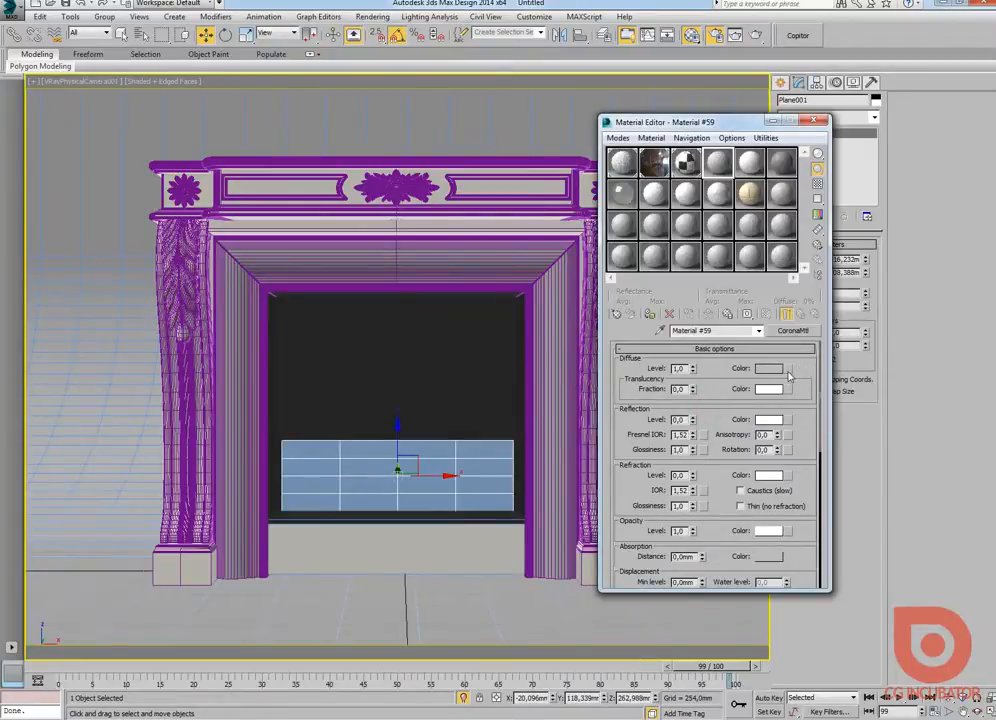
Step: Load the desktop image fire_.jpg as the material's diffuse bitmap, assign it to the plane and show it in the viewport
click(788, 371)
double_click(105, 167)
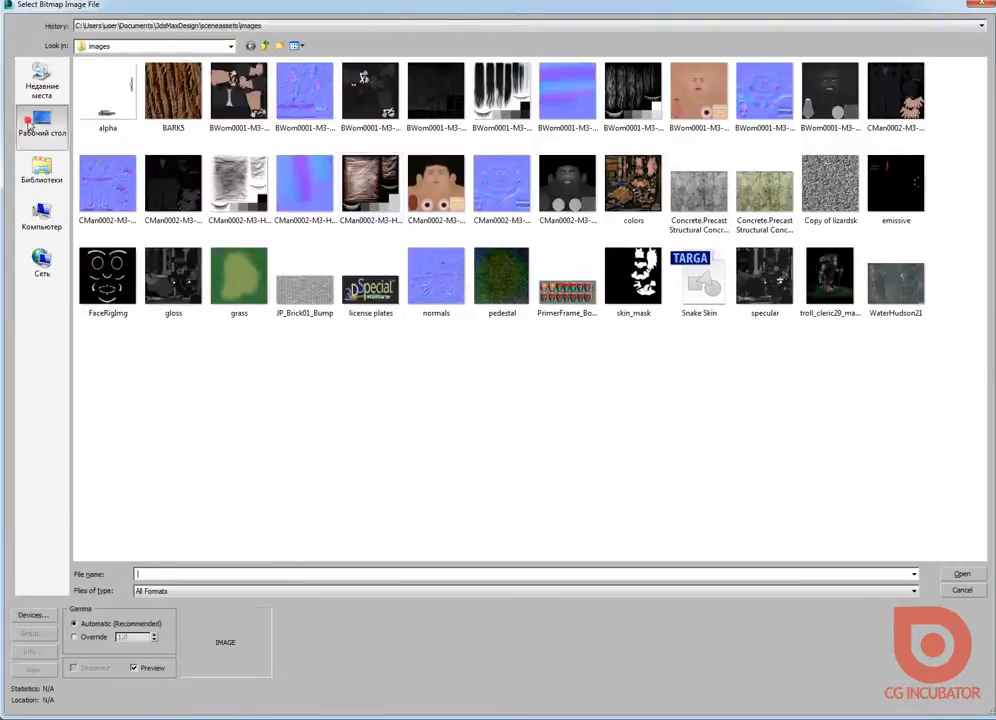
click(41, 125)
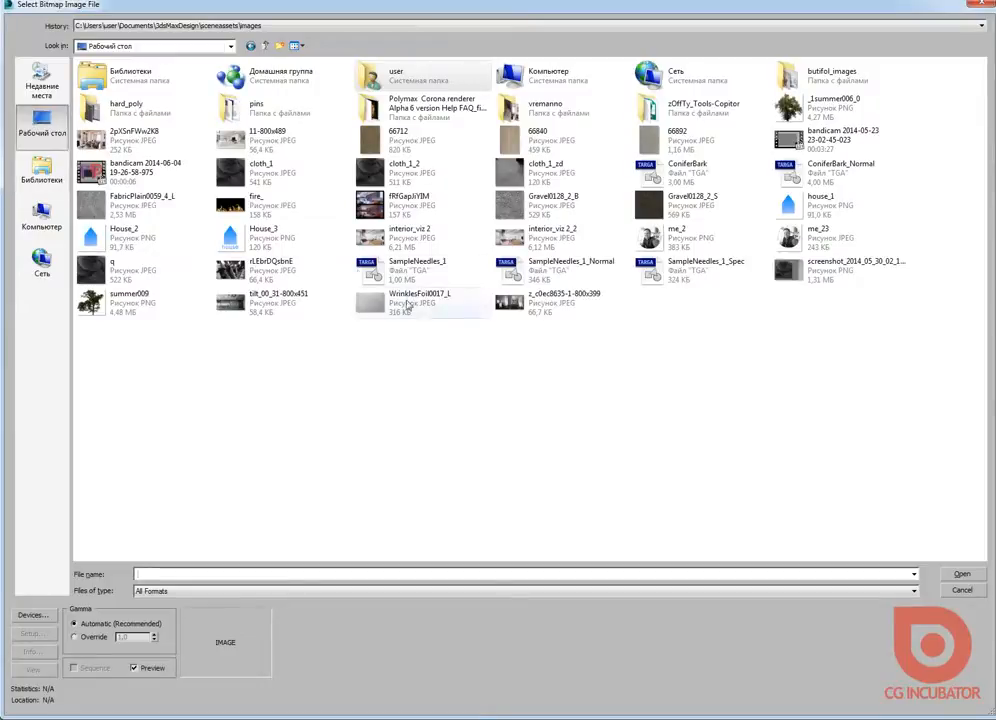
double_click(245, 200)
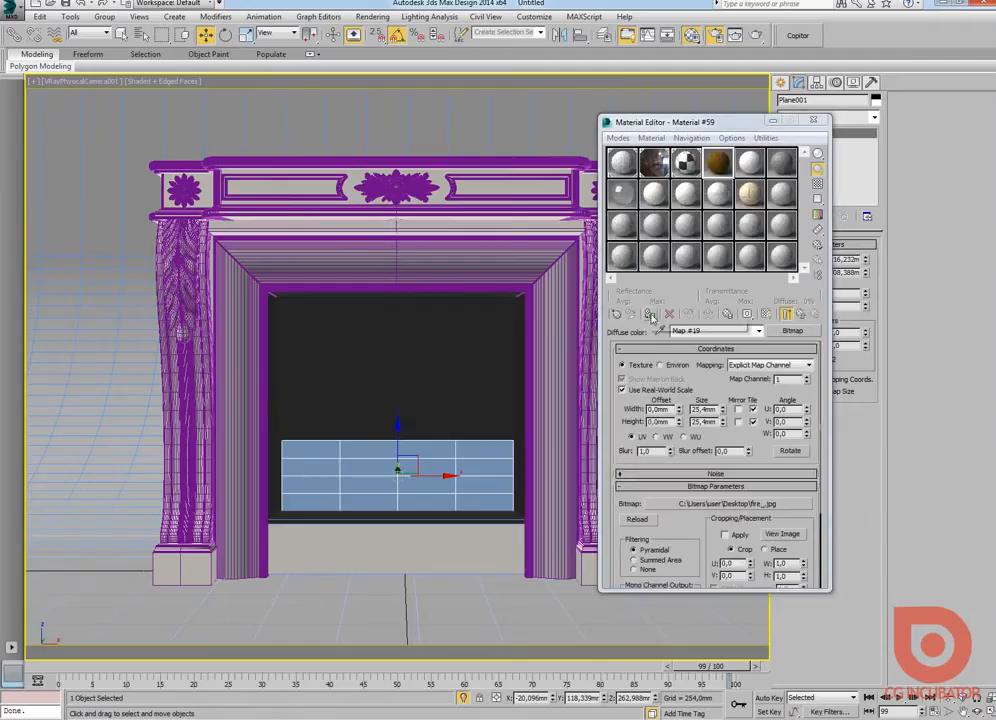
click(650, 316)
click(766, 314)
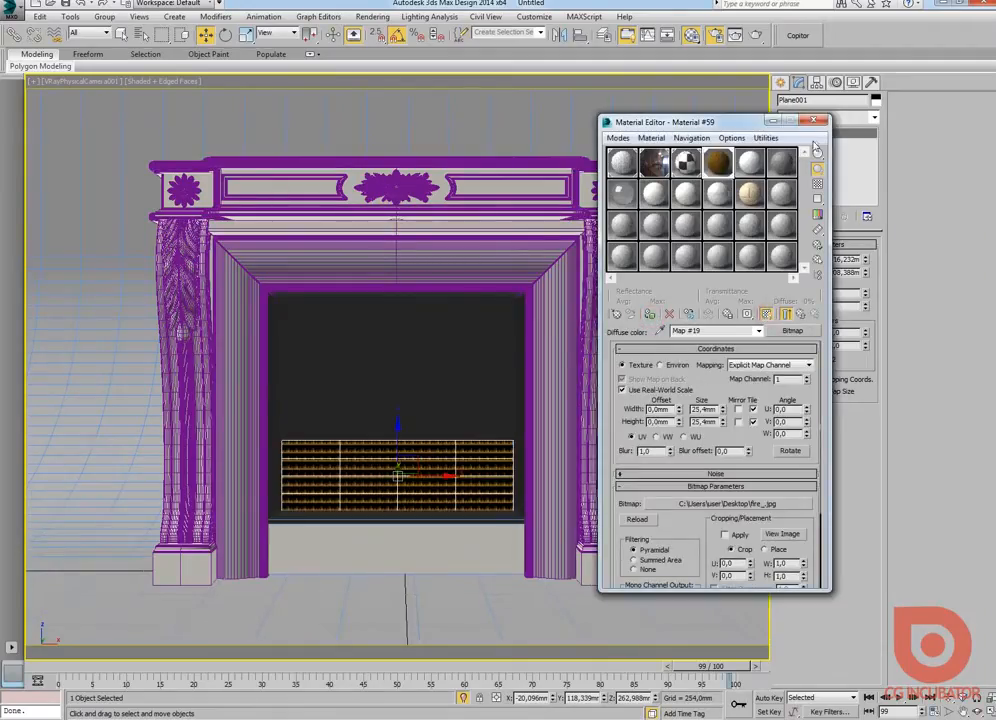
click(816, 121)
Step: Apply a UVW Map modifier to the plane with Box mapping and Real-World Map Size turned off
click(874, 117)
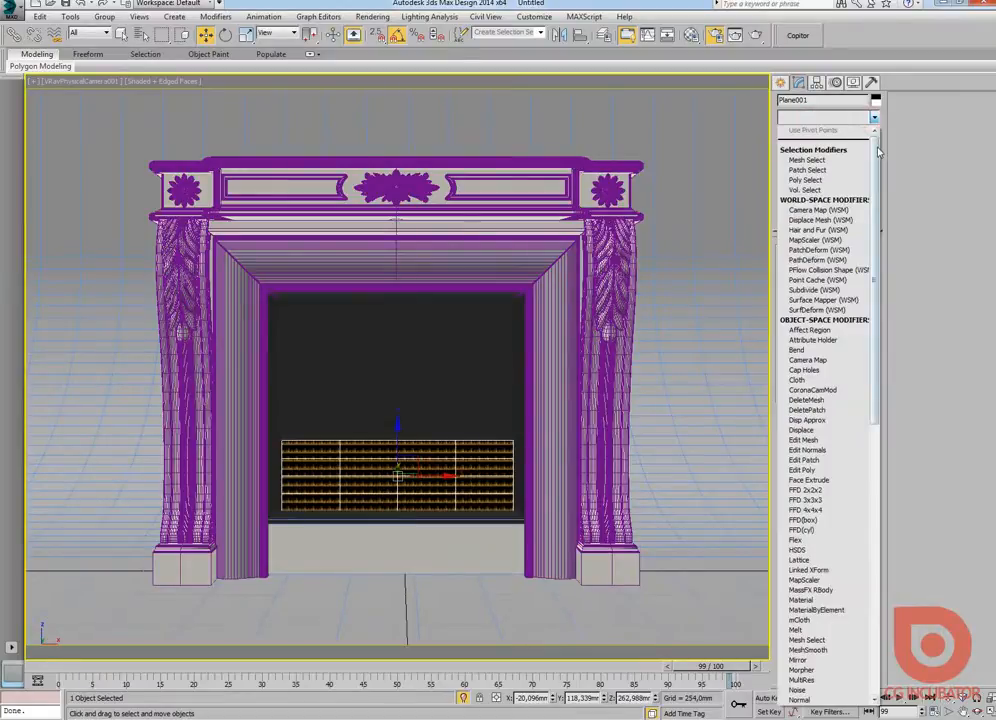
scroll(878, 150, down, 15)
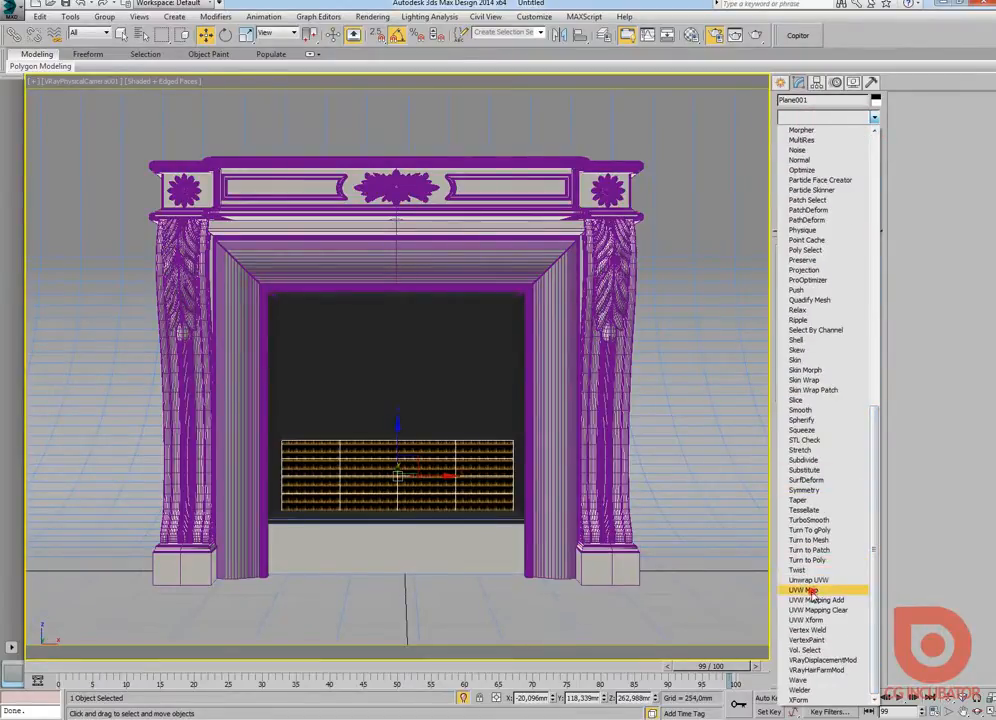
click(808, 591)
click(802, 314)
click(791, 440)
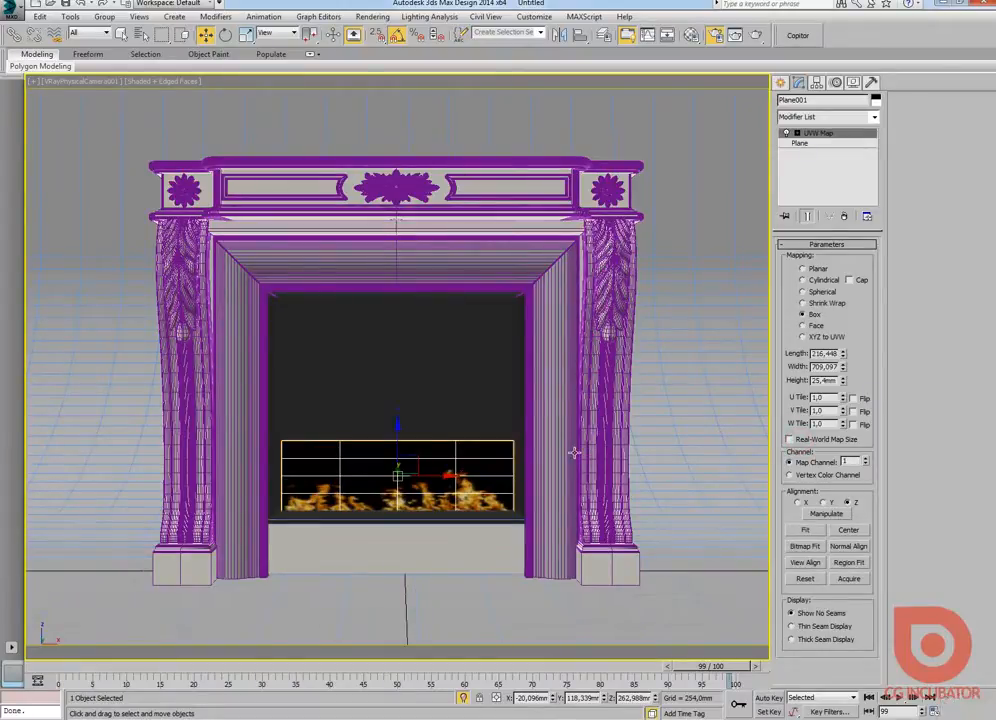
Step: Focus on the plane in the Perspective view and stretch the UVW Map length to about 284 mm
key(p)
key(z)
alt+middle_drag(533, 414, 496, 418)
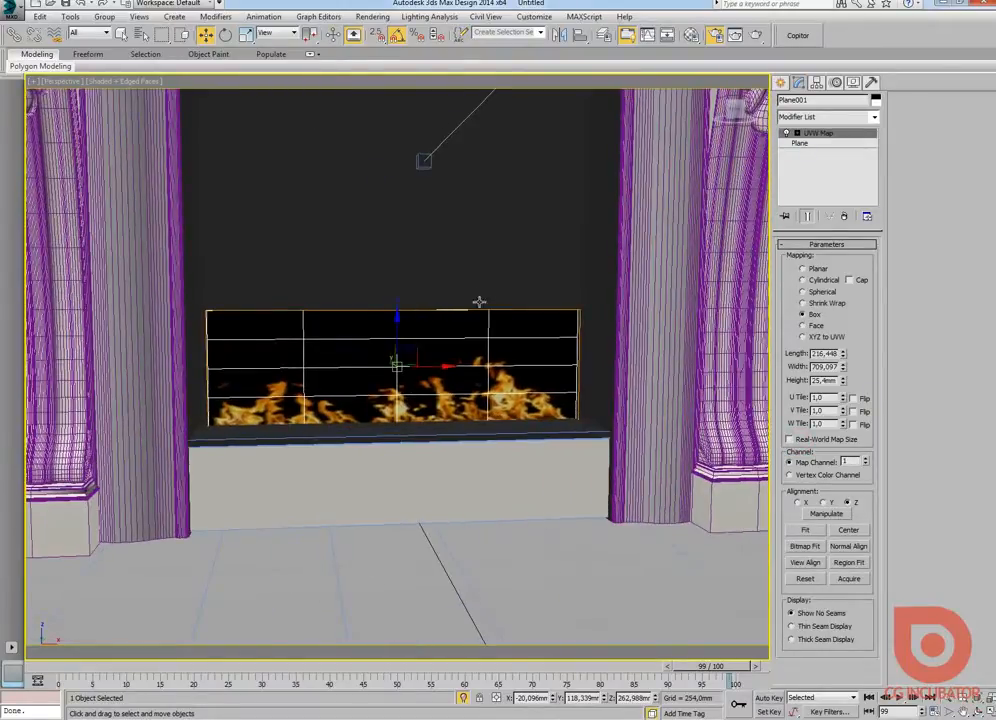
alt+middle_drag(489, 372, 650, 380)
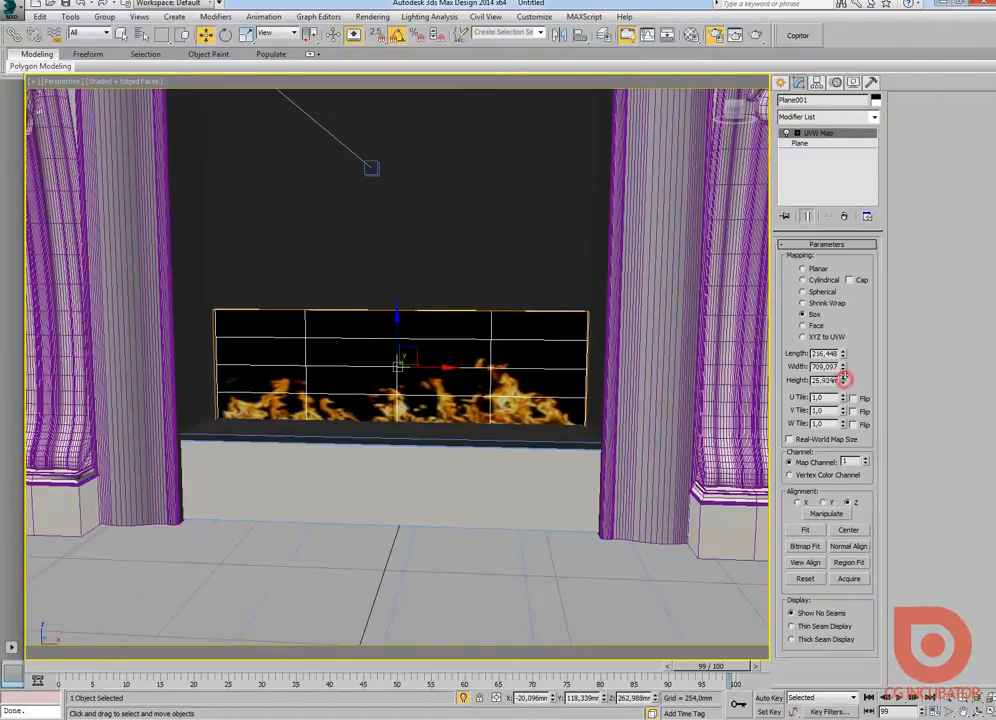
drag(843, 369, 845, 351)
alt+middle_drag(585, 393, 389, 380)
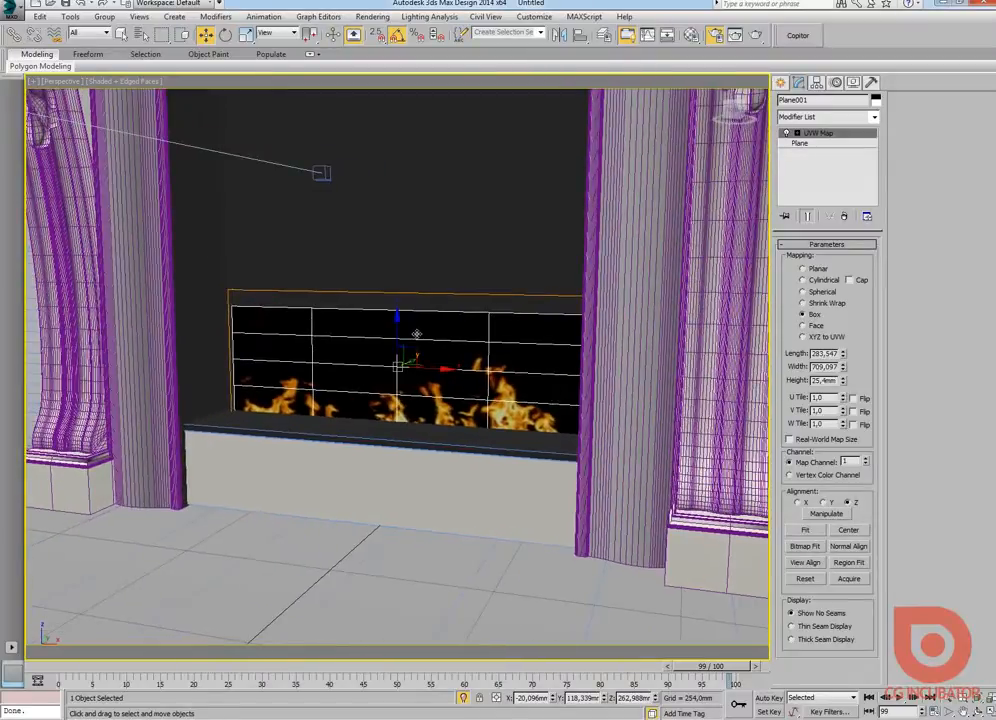
Step: Raise the UVW Map gizmo along Z to shift the flames up on the plane
click(795, 134)
click(810, 143)
alt+middle_drag(298, 458, 382, 329)
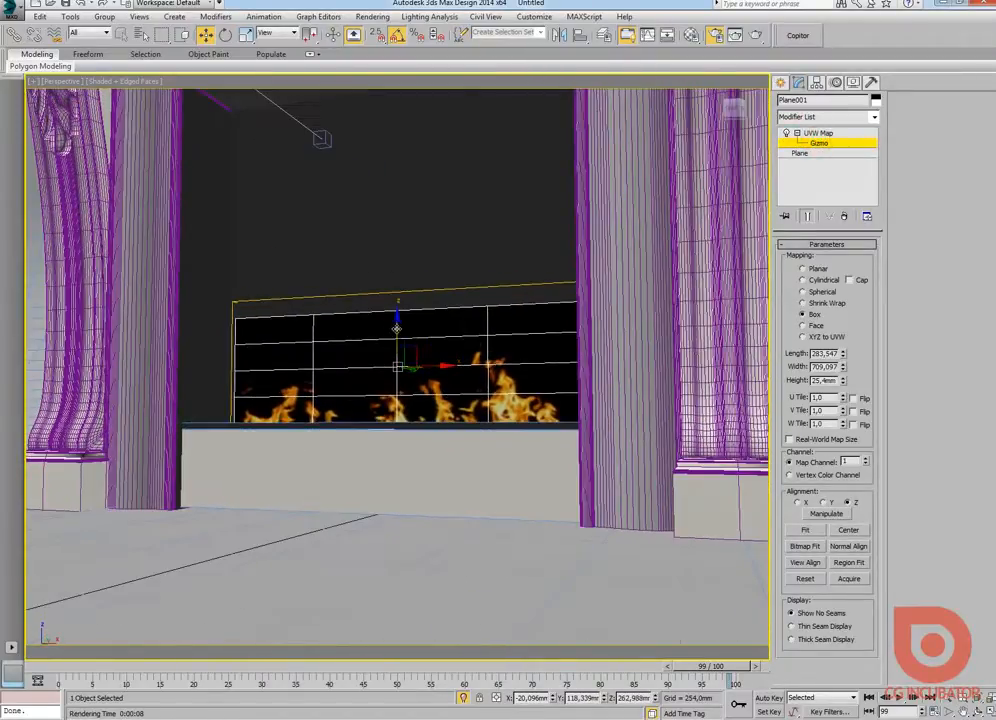
mouse_move(397, 329)
mouse_down()
mouse_move(398, 302)
mouse_move(398, 312)
mouse_up()
alt+middle_drag(398, 313, 424, 341)
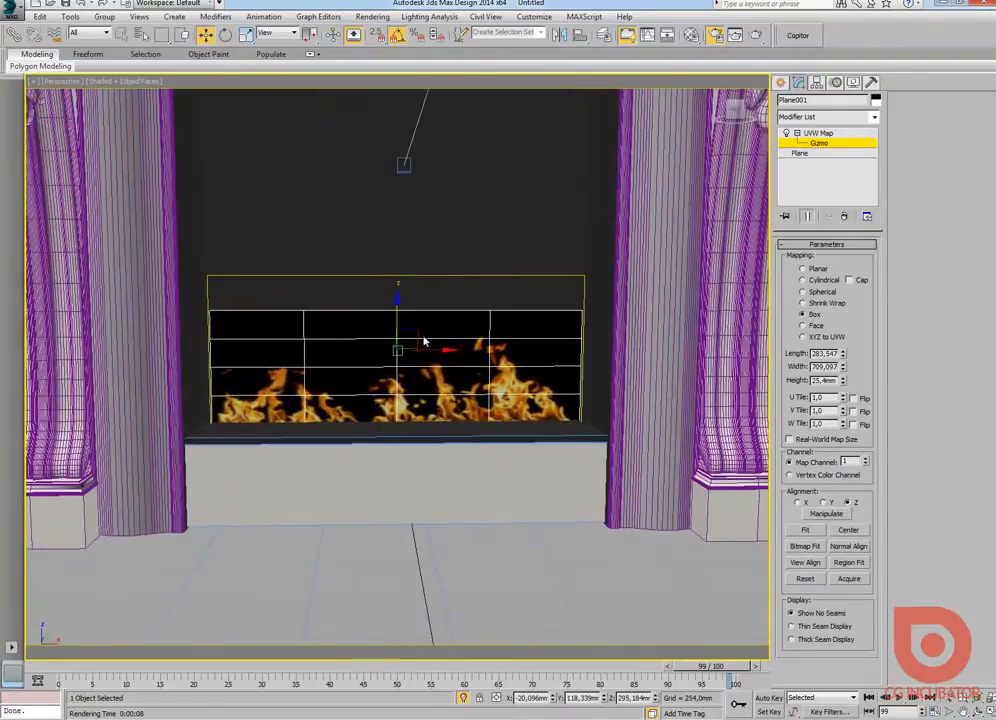
Step: Stretch the UVW Map length to about 323 mm, raise the gizmo to realign the flames, and return to the camera view
drag(843, 355, 843, 337)
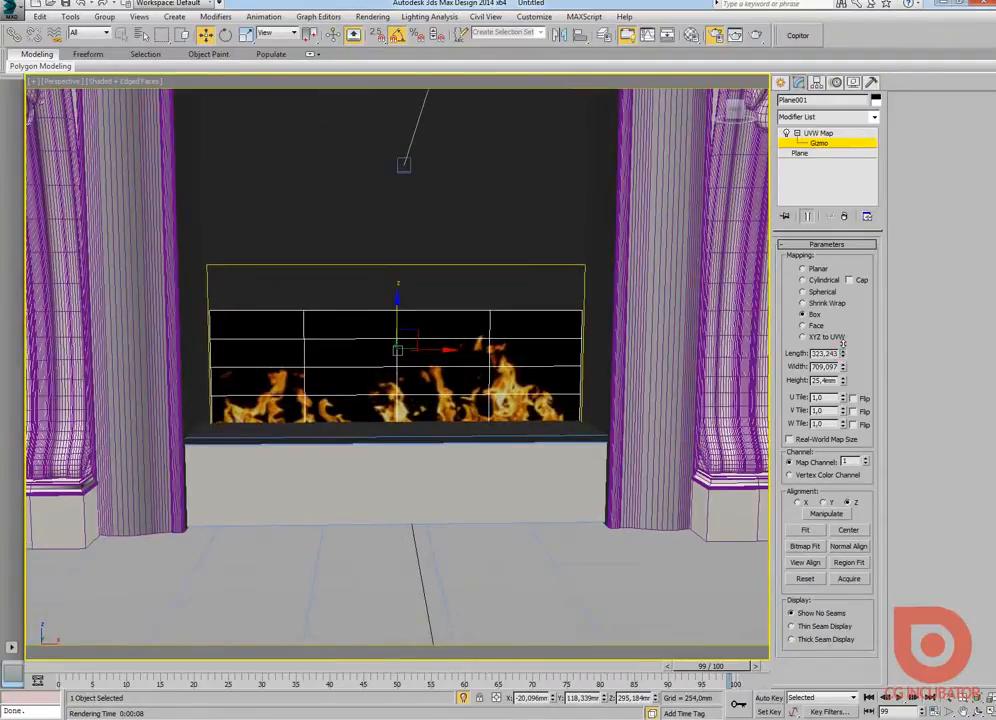
middle_drag(413, 329, 417, 335)
drag(400, 316, 402, 306)
alt+middle_drag(436, 336, 432, 352)
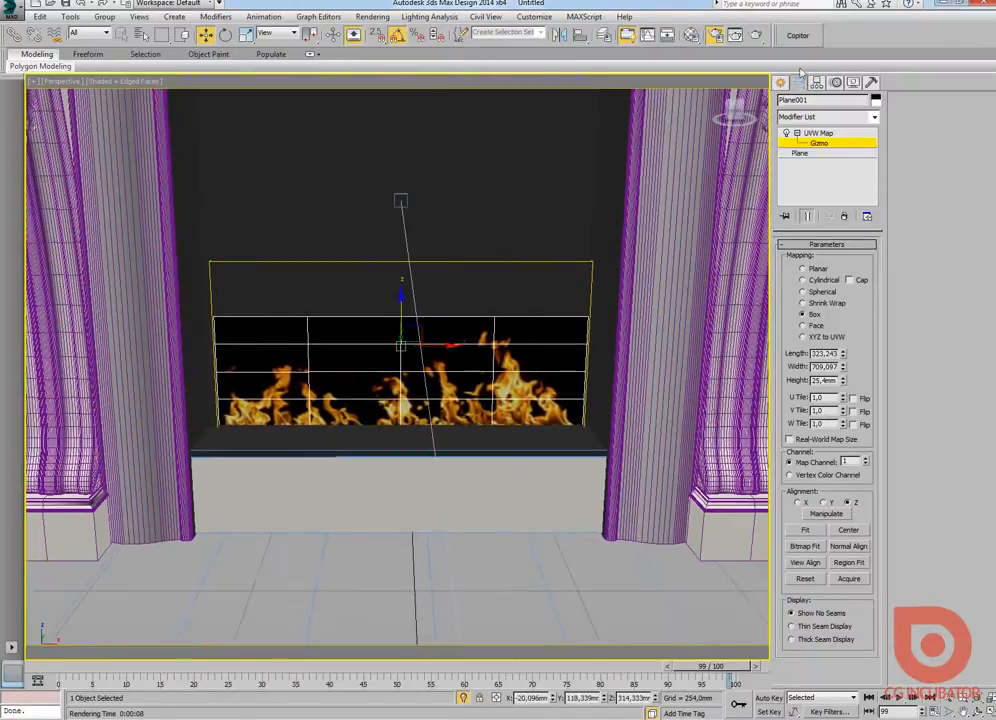
click(781, 83)
middle_drag(517, 198, 501, 252)
click(798, 82)
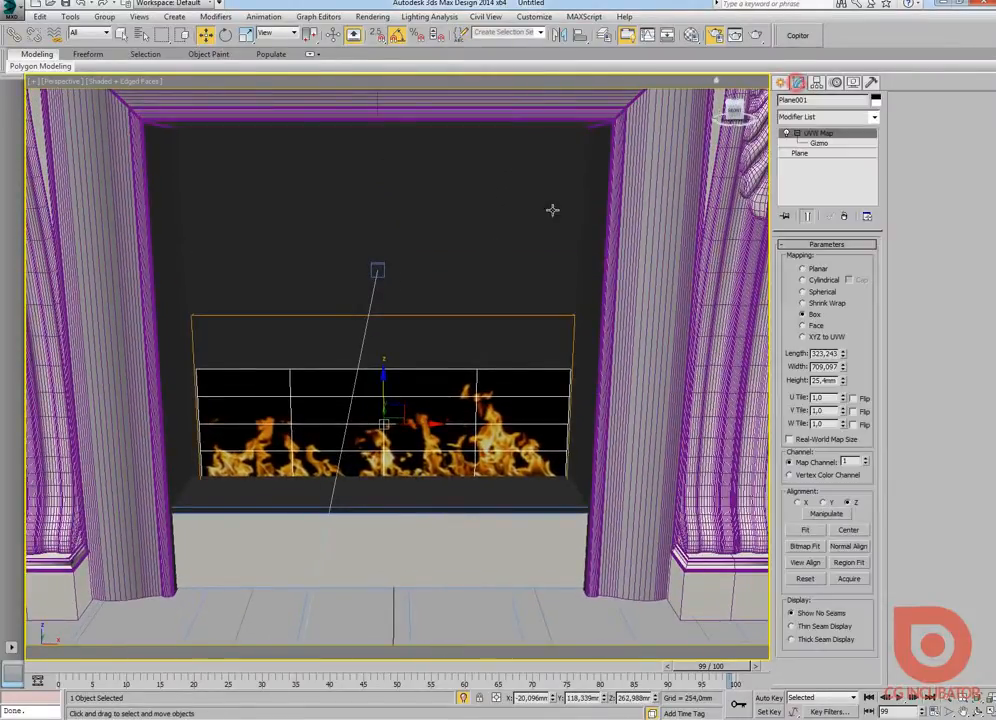
key(c)
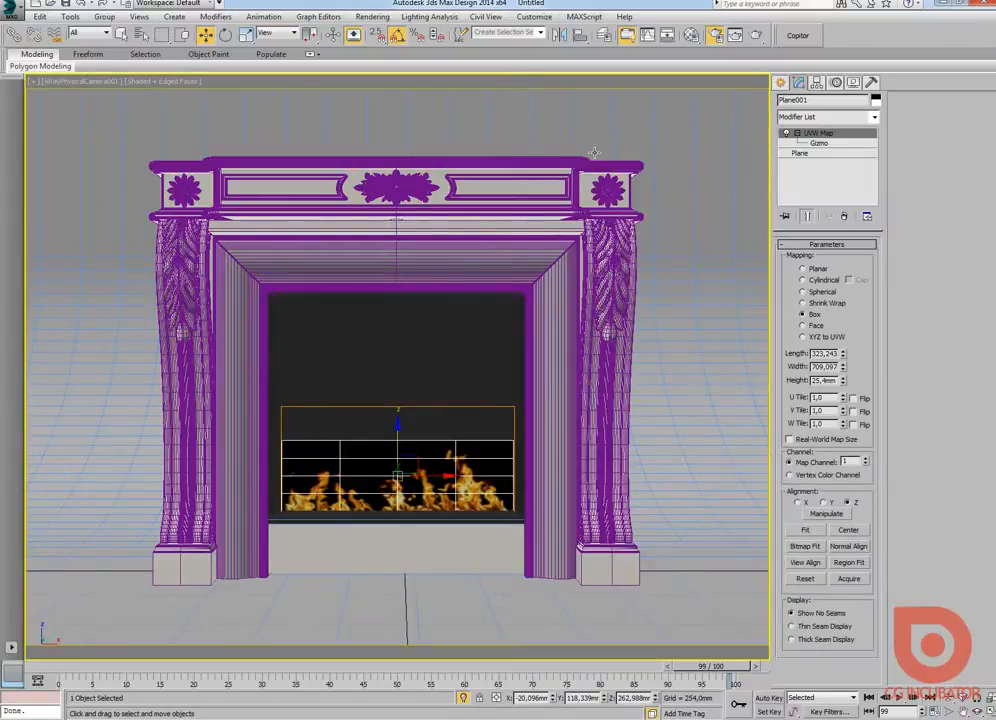
Step: Turn off Use Real-World Scale for the material's diffuse fire bitmap and render the camera view in Corona
key(m)
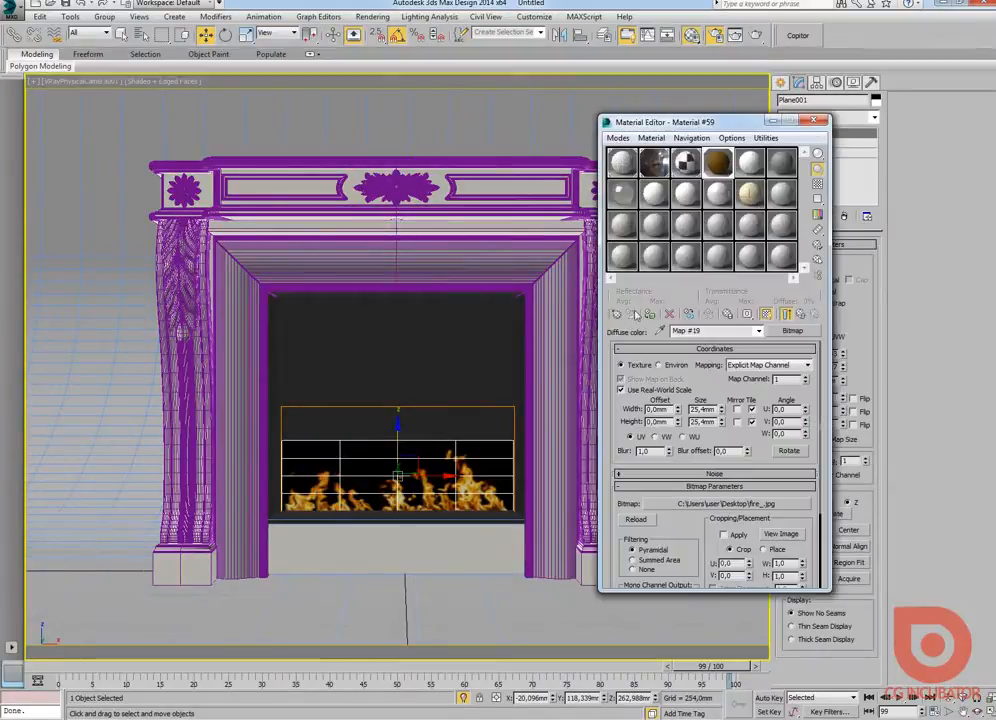
click(800, 314)
click(787, 371)
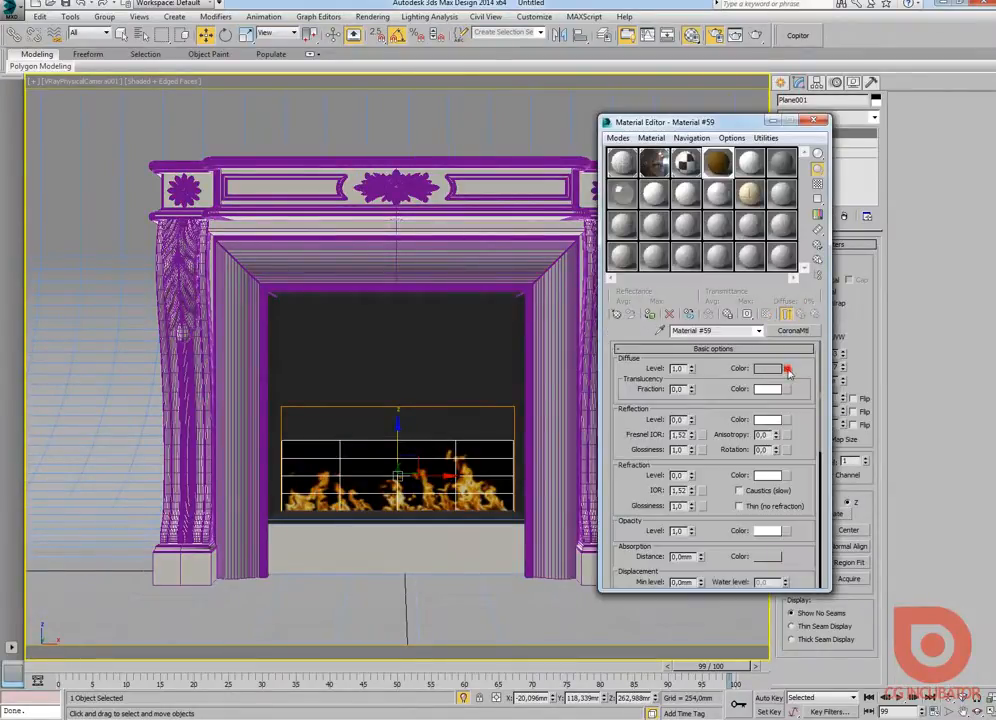
click(638, 387)
click(800, 314)
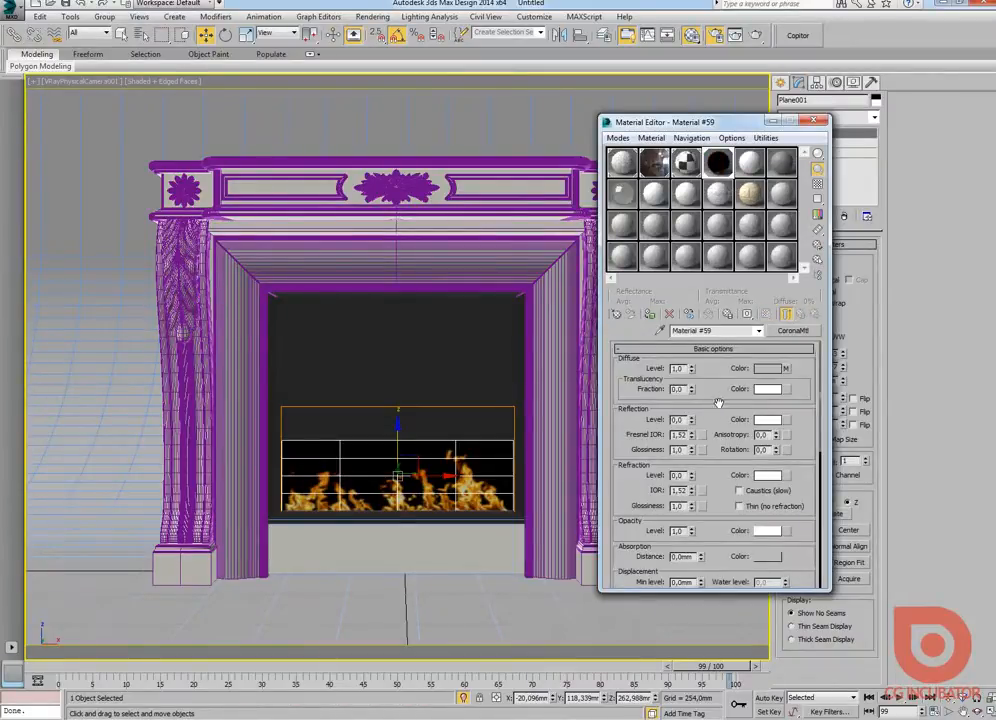
scroll(716, 407, down, 2)
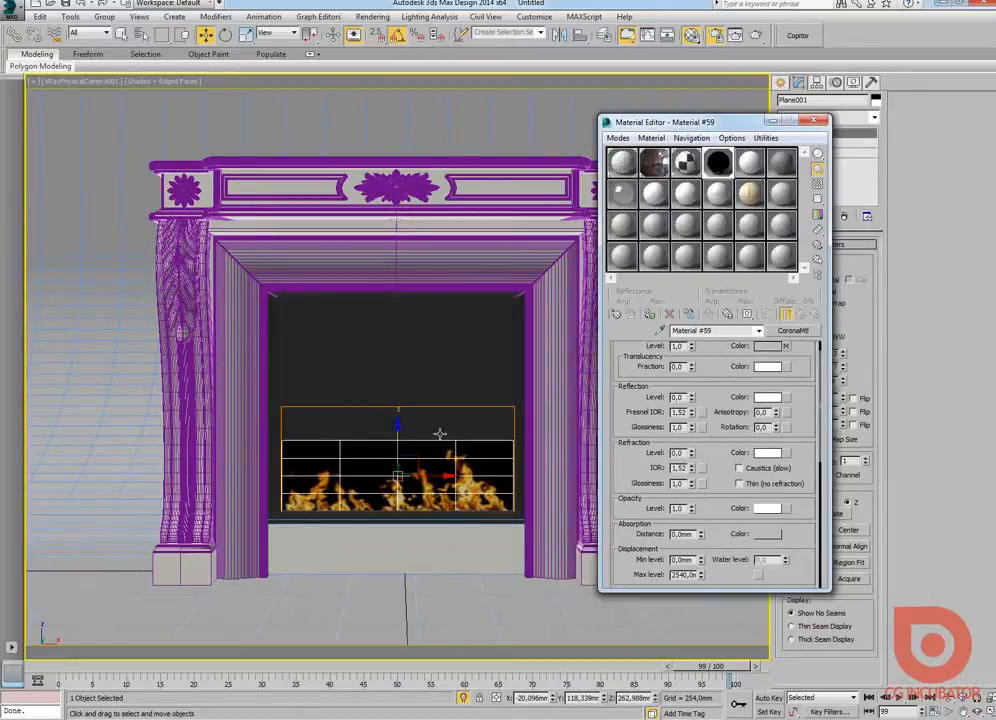
click(757, 38)
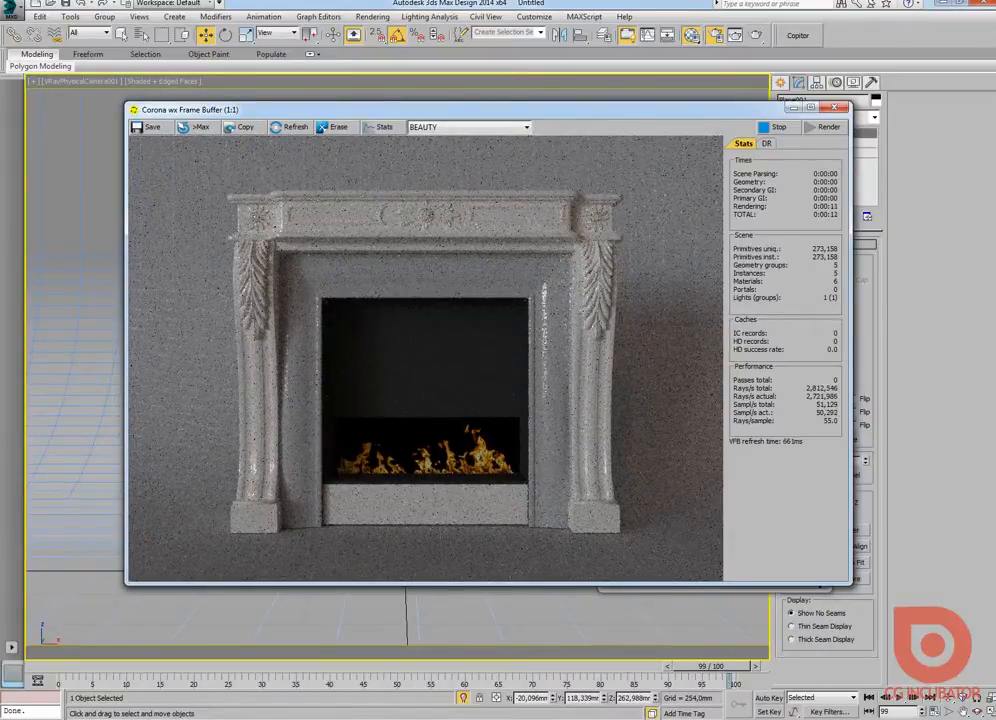
Step: Switch to Photoshop and desaturate the flame layer with Hue/Saturation at a saturation of -100
drag(994, 50, 791, 50)
click(864, 70)
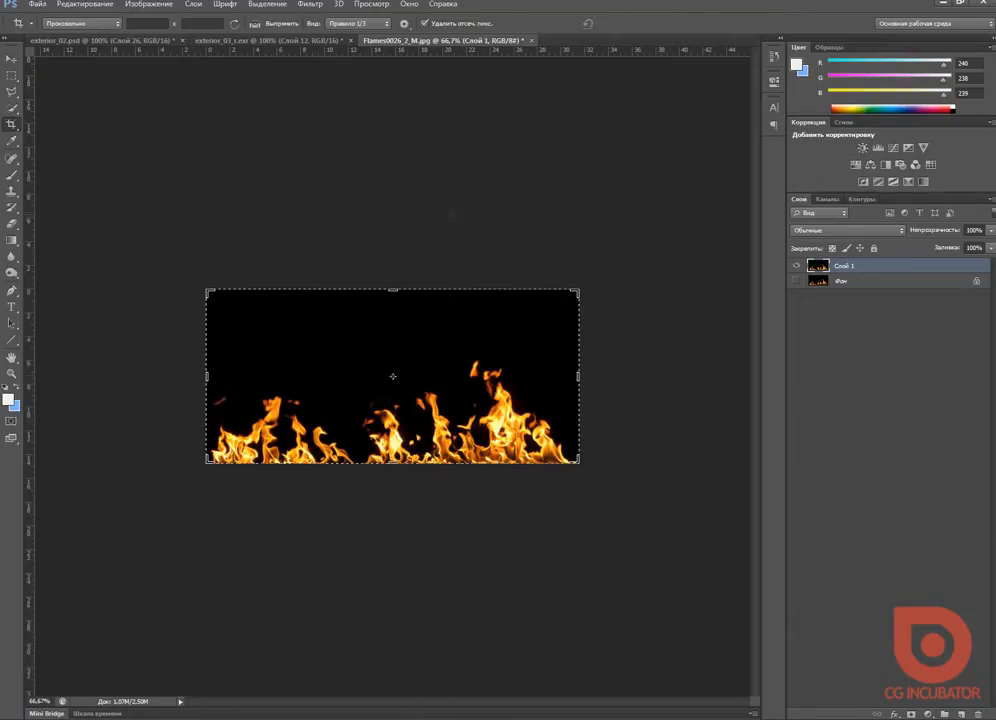
click(12, 58)
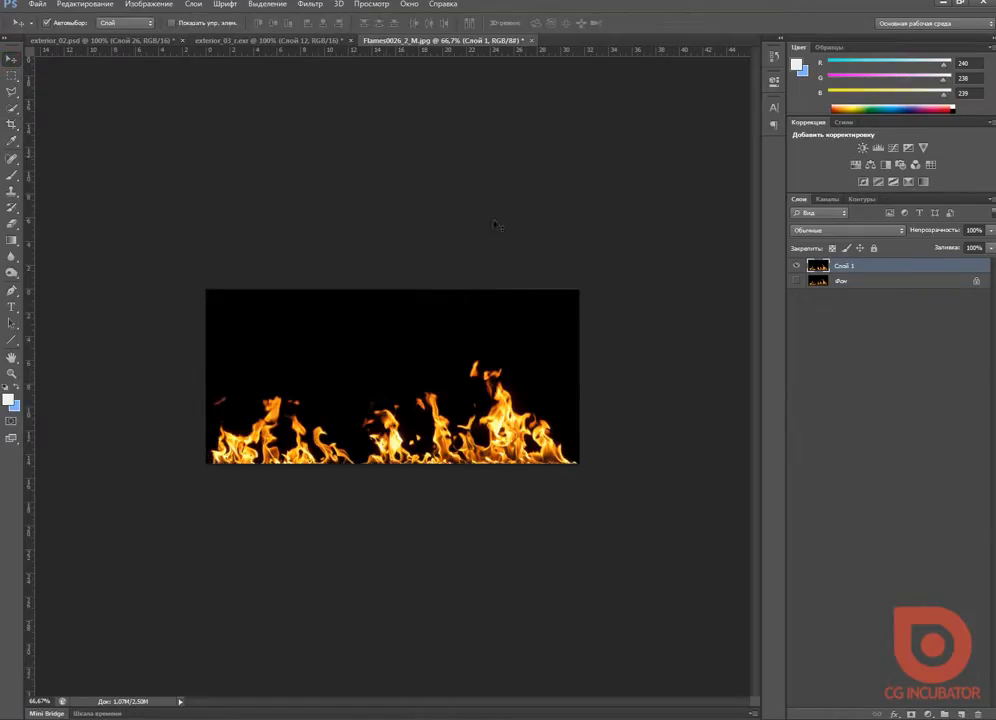
key(ctrl+u)
drag(994, 170, 684, 90)
drag(729, 206, 666, 201)
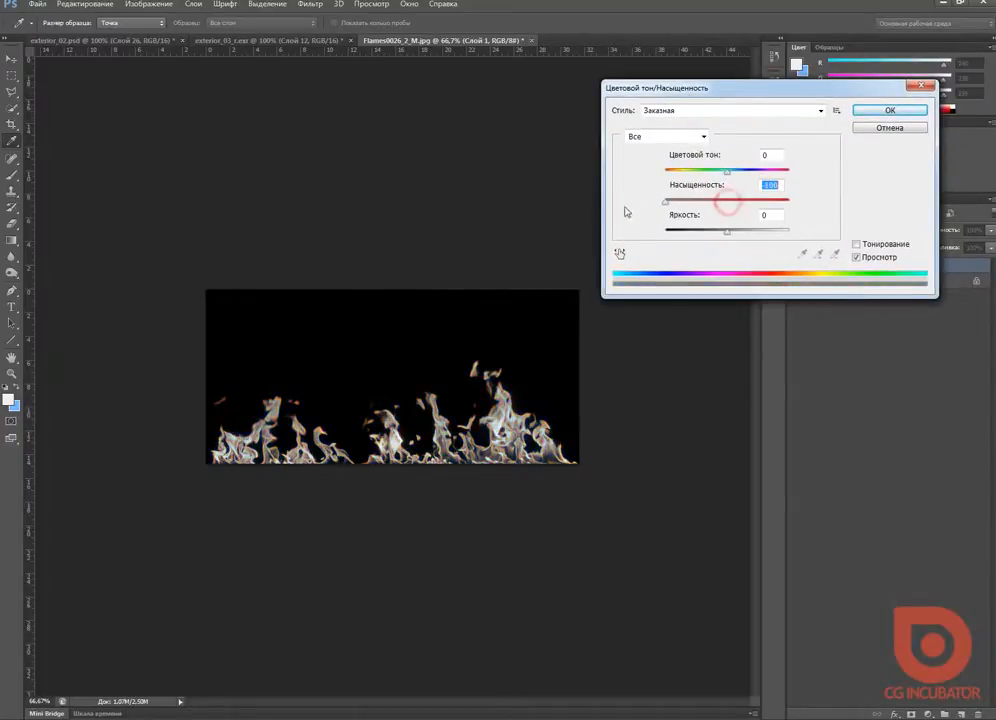
click(889, 110)
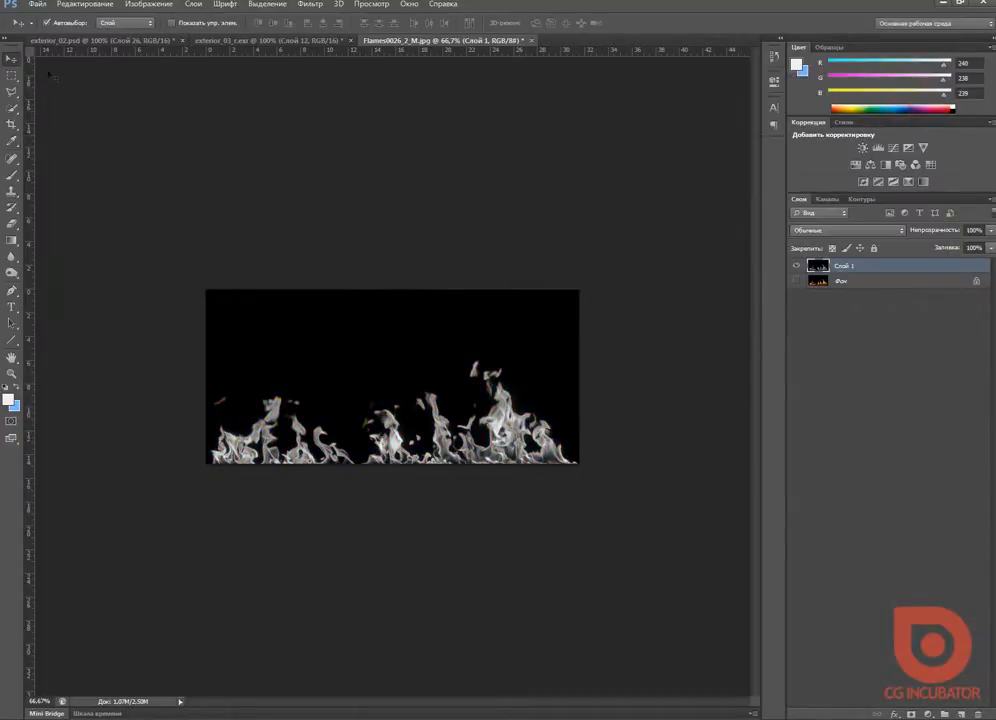
Step: Save the desaturated flame image to the Desktop as a JPEG named fire_op, accepting the JPEG options
click(37, 4)
click(156, 151)
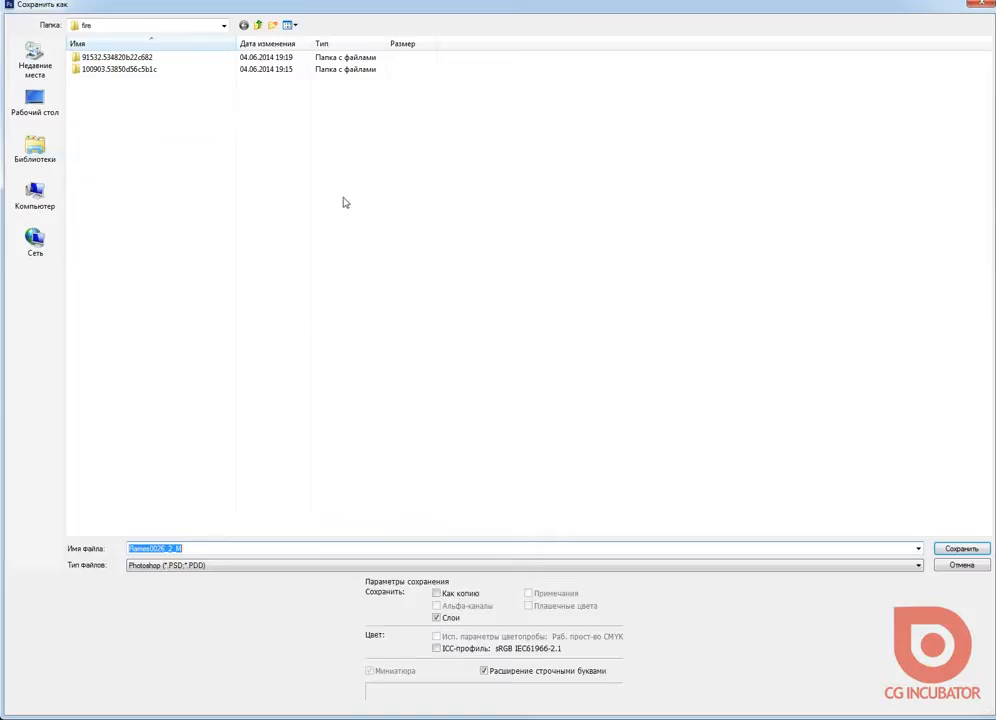
click(213, 566)
click(215, 458)
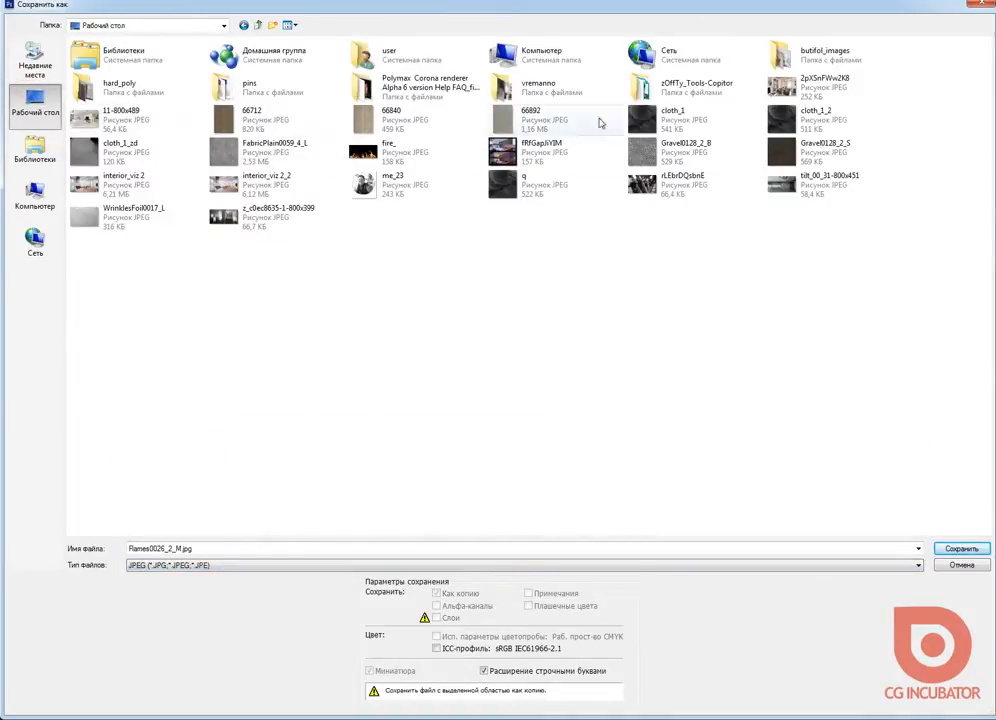
click(395, 150)
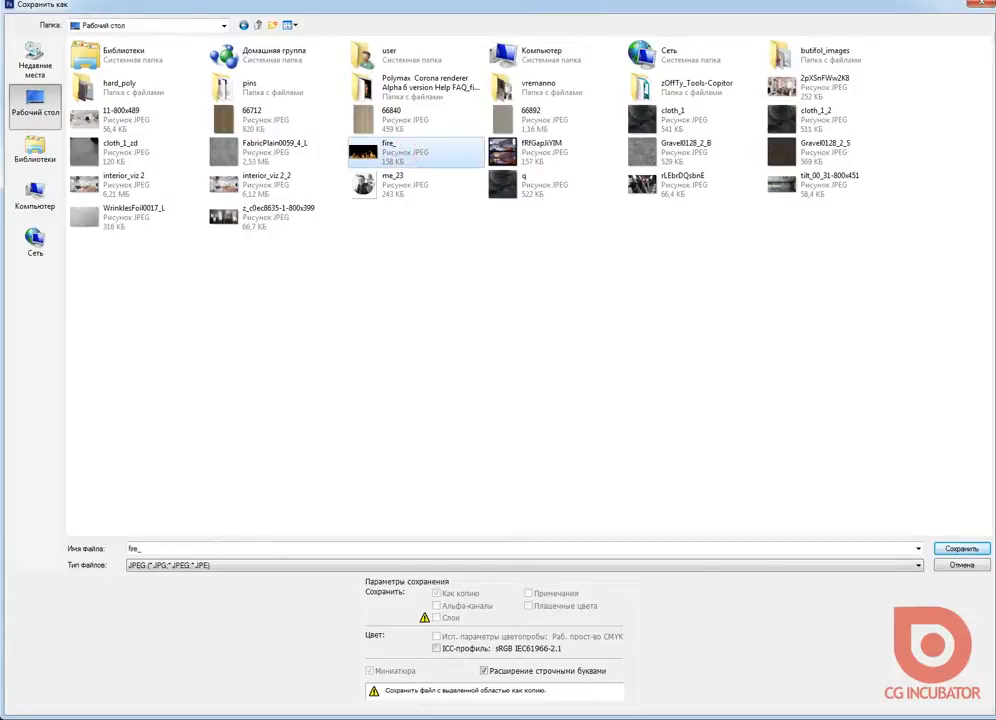
click(211, 548)
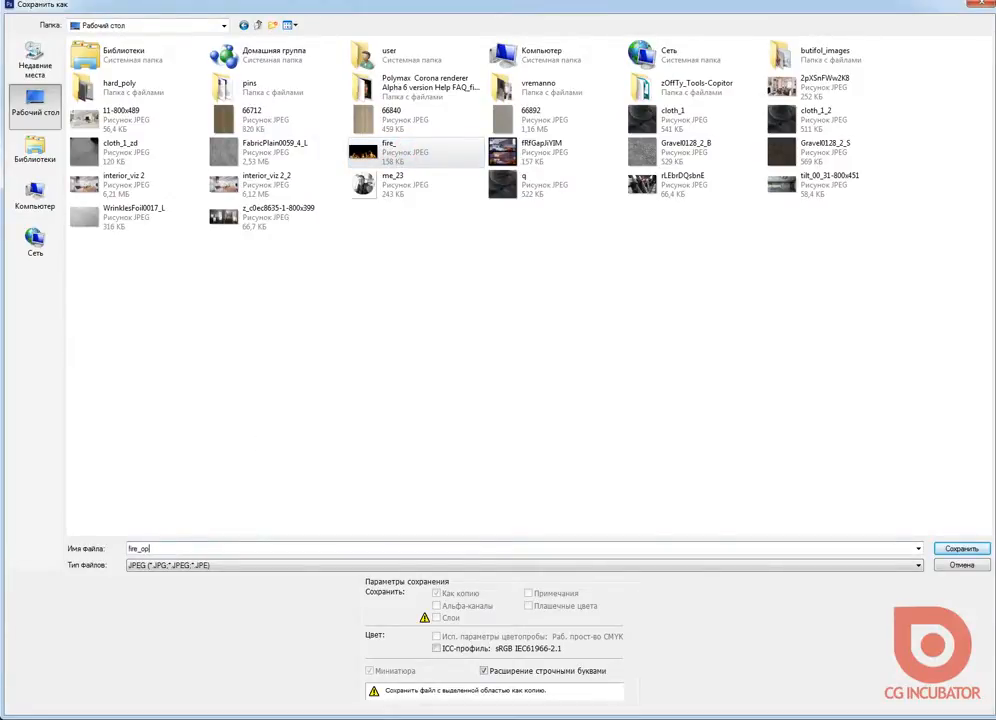
text(op)
key(Return)
key(Return)
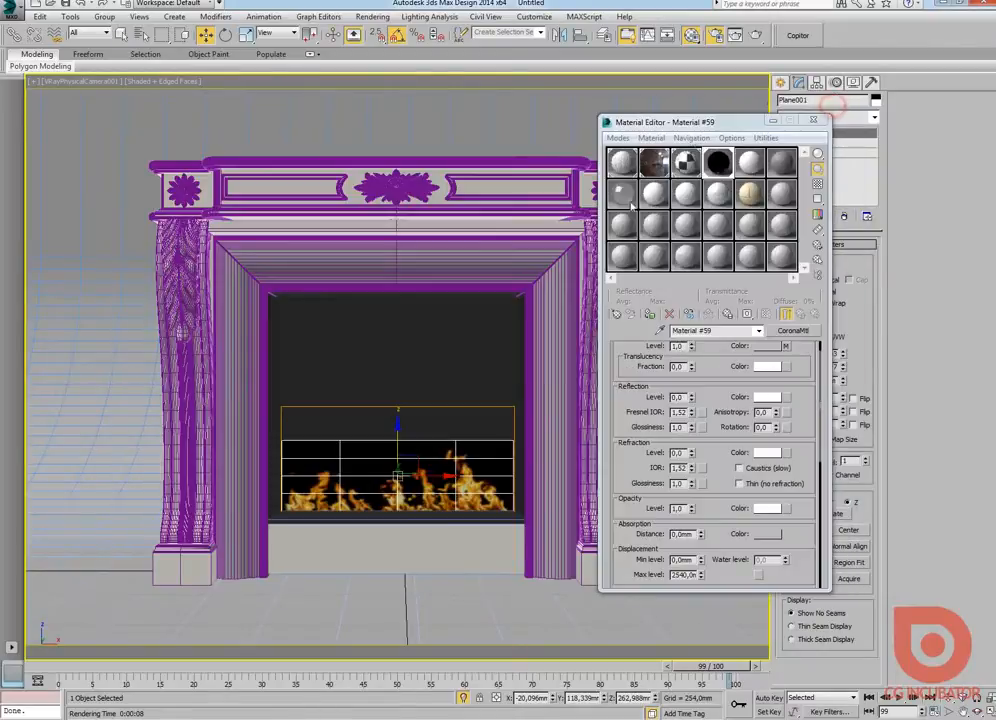
Step: Switch to 3ds Max, enable the flame material's Opacity map, and show an enlarged preview of the material sample
drag(640, 116, 580, 84)
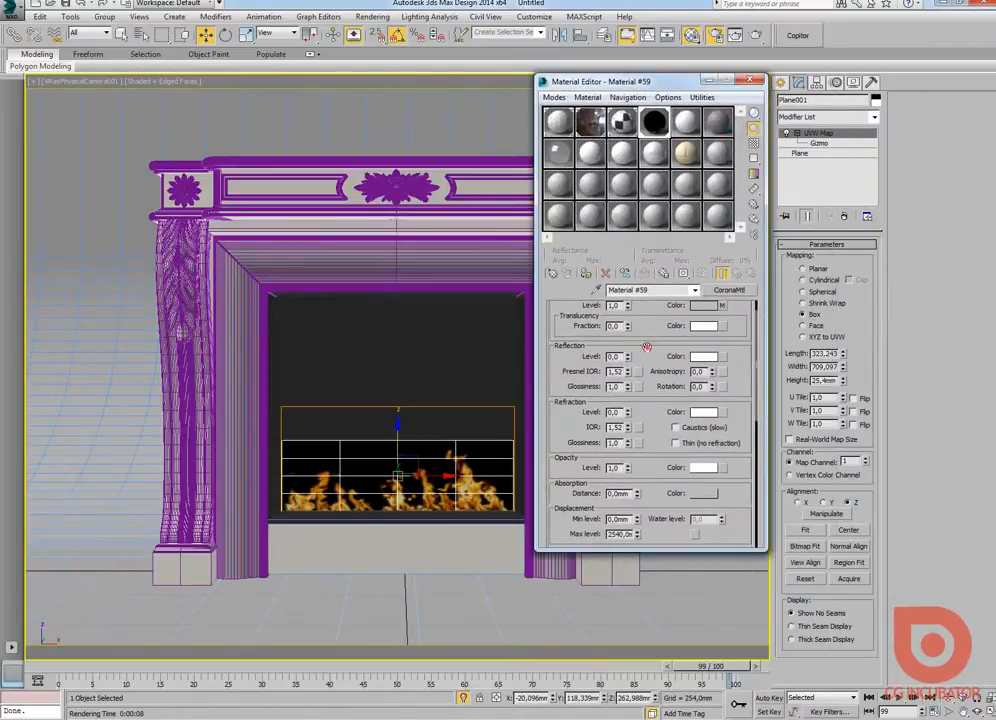
scroll(683, 356, down, 10)
scroll(640, 421, down, 2)
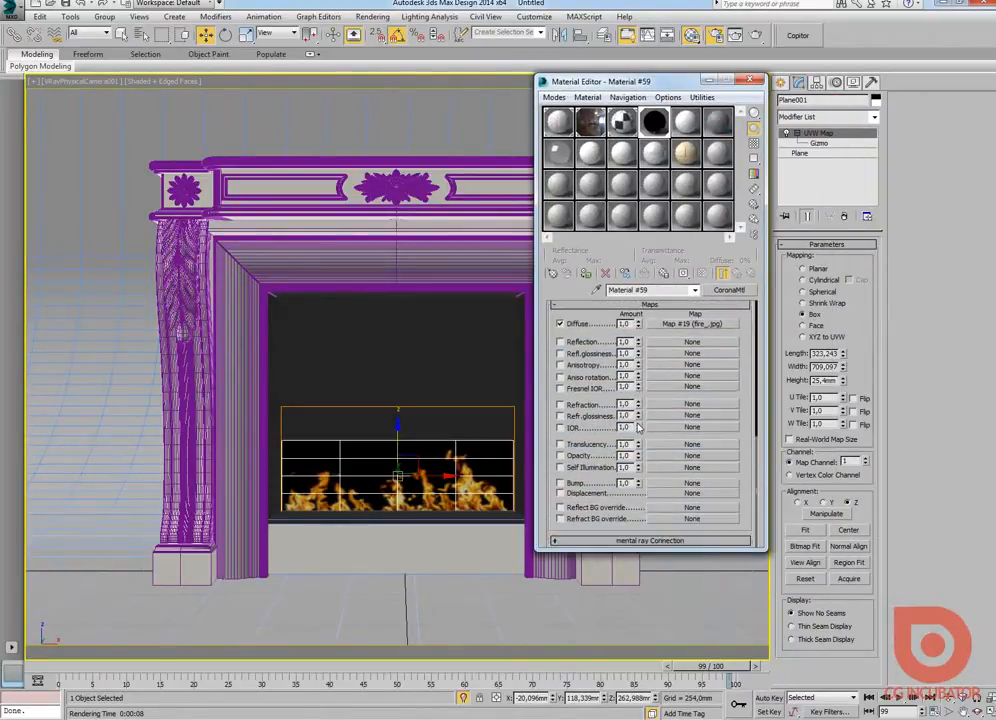
click(561, 456)
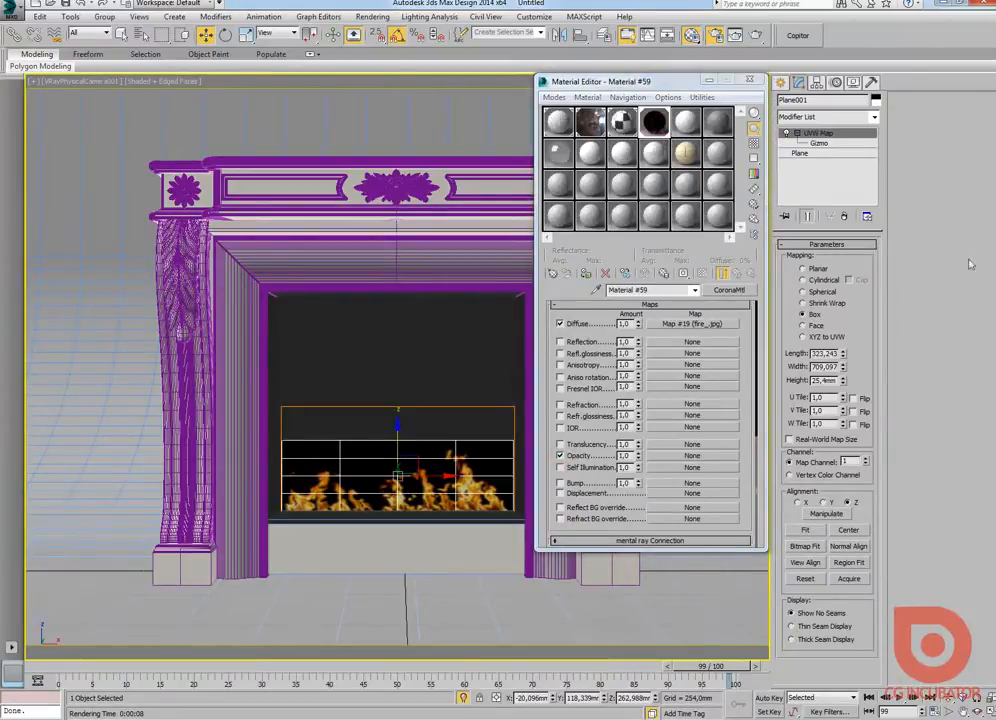
double_click(655, 122)
drag(343, 148, 321, 206)
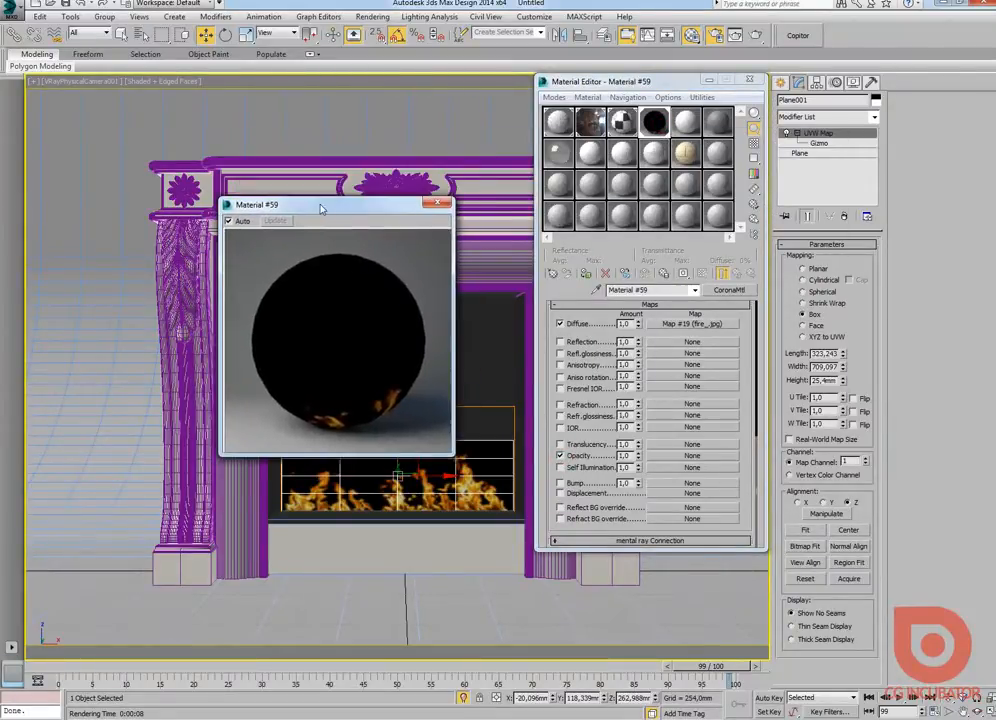
Step: Load fire_op.jpg as a Bitmap in the Opacity map and turn off its Use Real-World Scale option
click(687, 458)
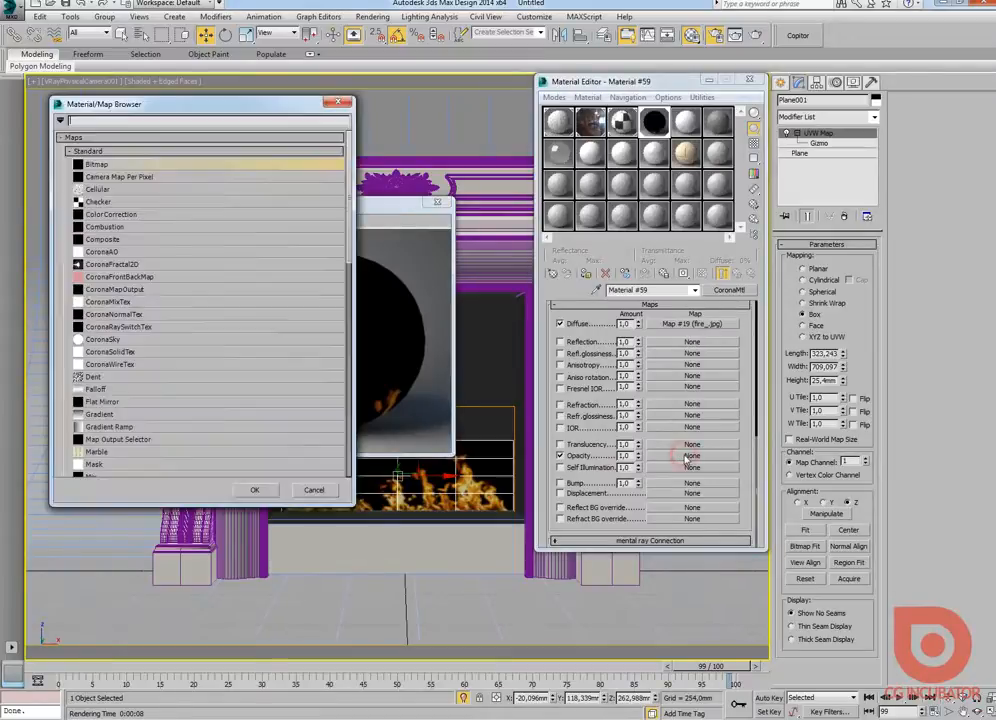
double_click(96, 162)
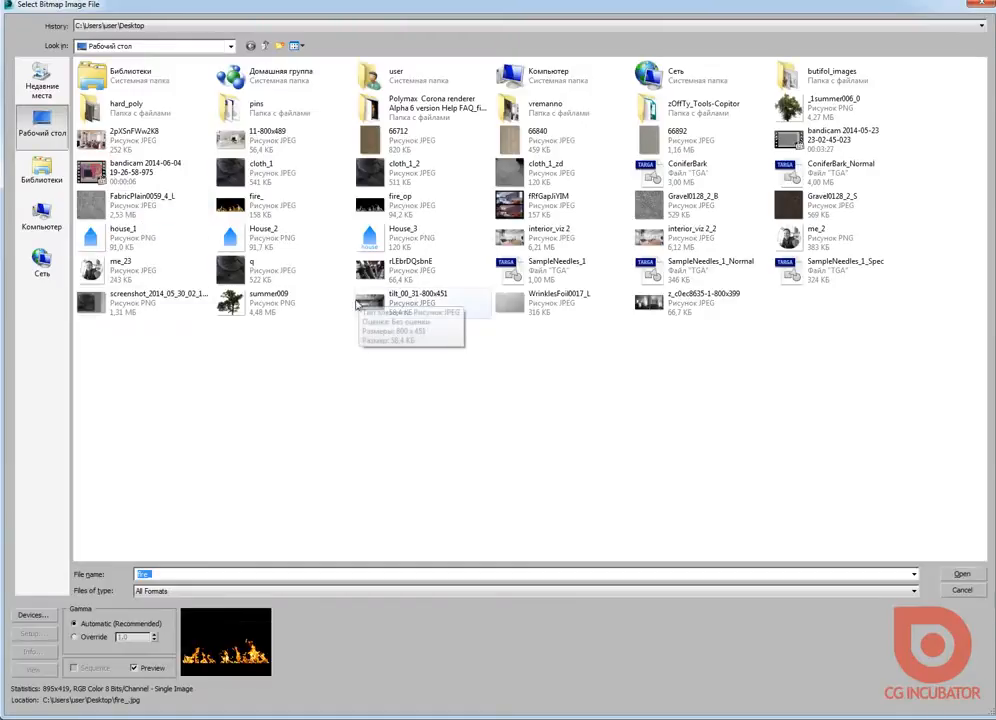
double_click(382, 202)
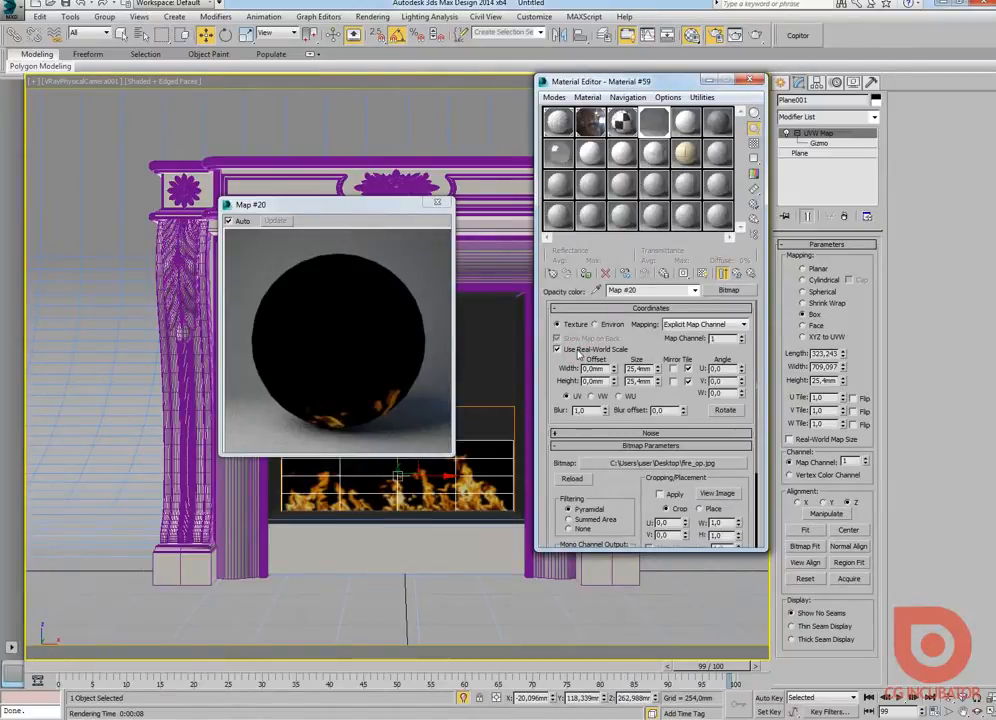
click(578, 352)
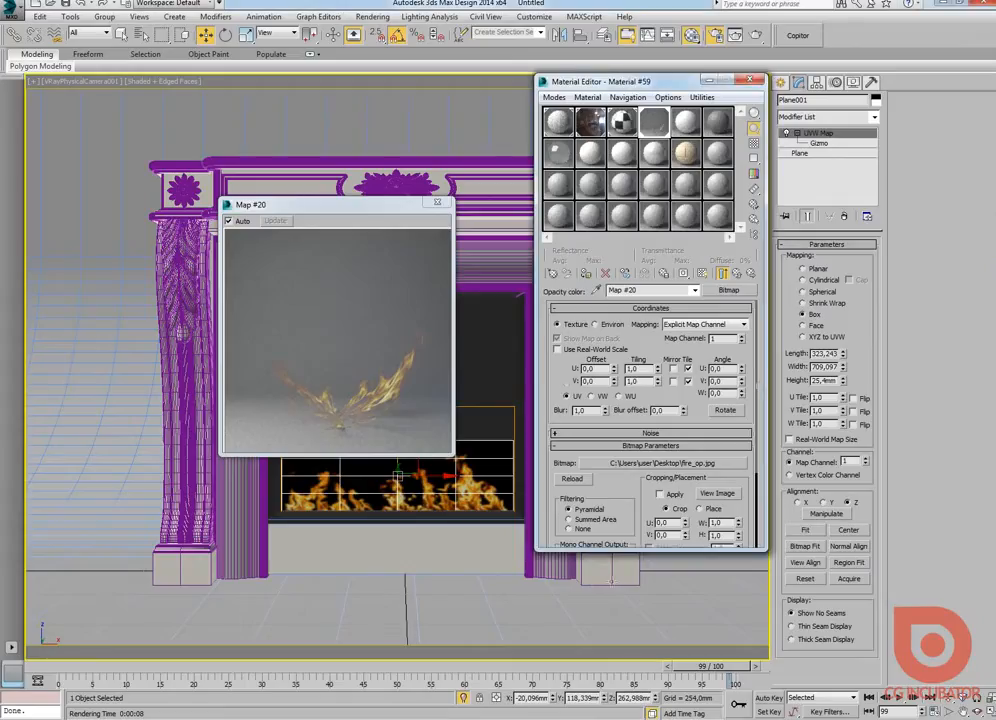
Step: Close the material preview and editor, test-render the camera view in Corona, and stop the render
click(437, 202)
click(749, 79)
click(754, 36)
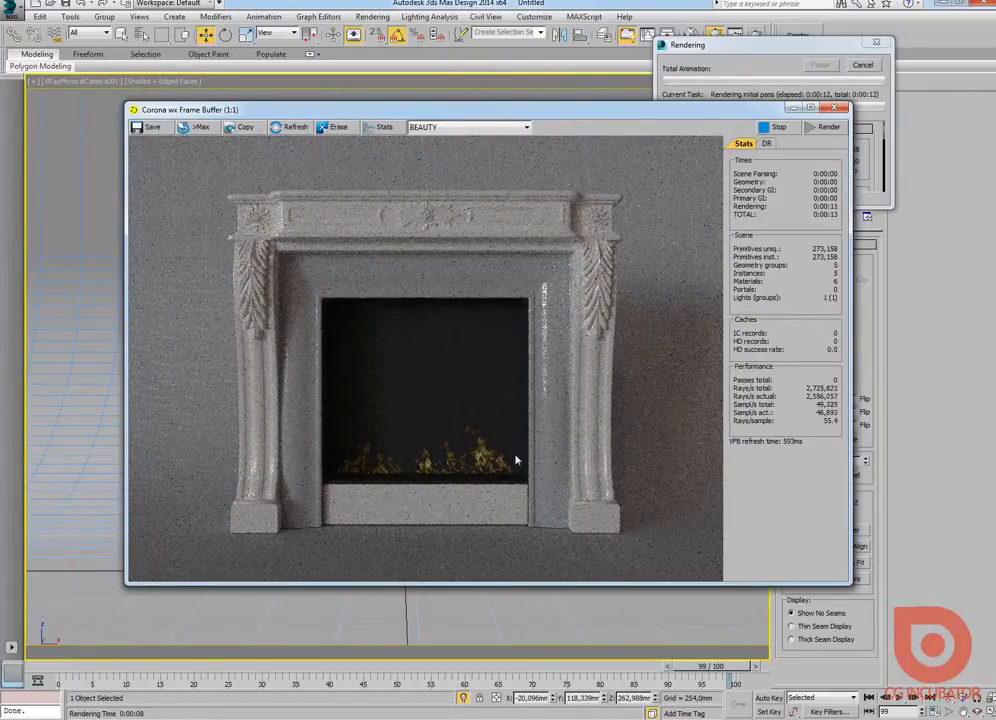
click(776, 127)
click(840, 108)
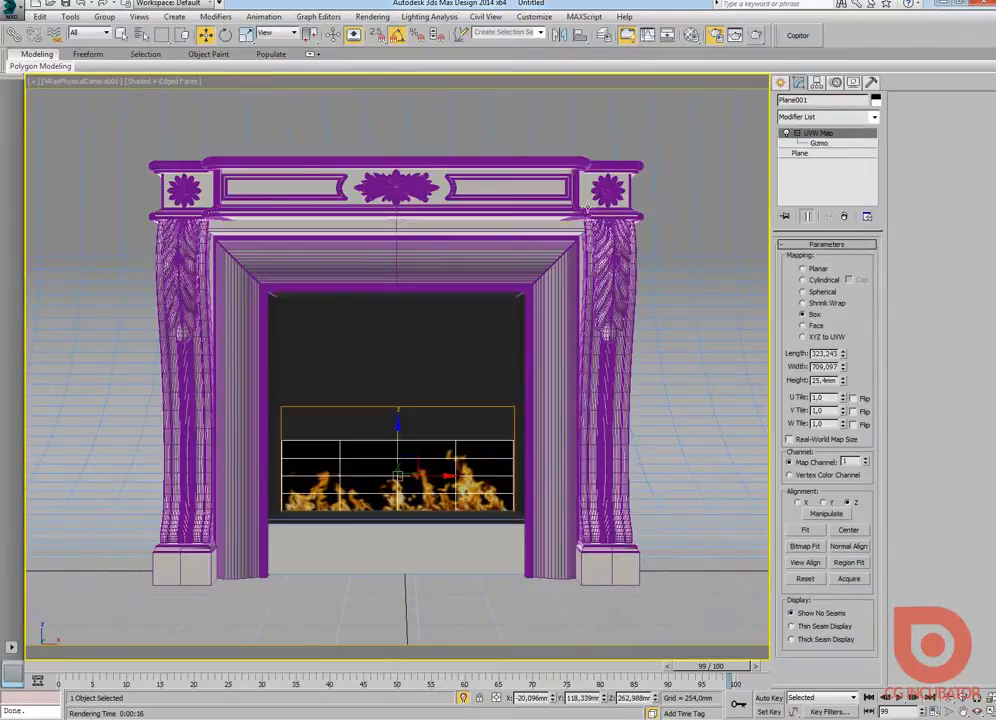
Step: Set the flame material's Self Illumination multiplier to 1.0 and check the result in the enlarged sample preview
key(m)
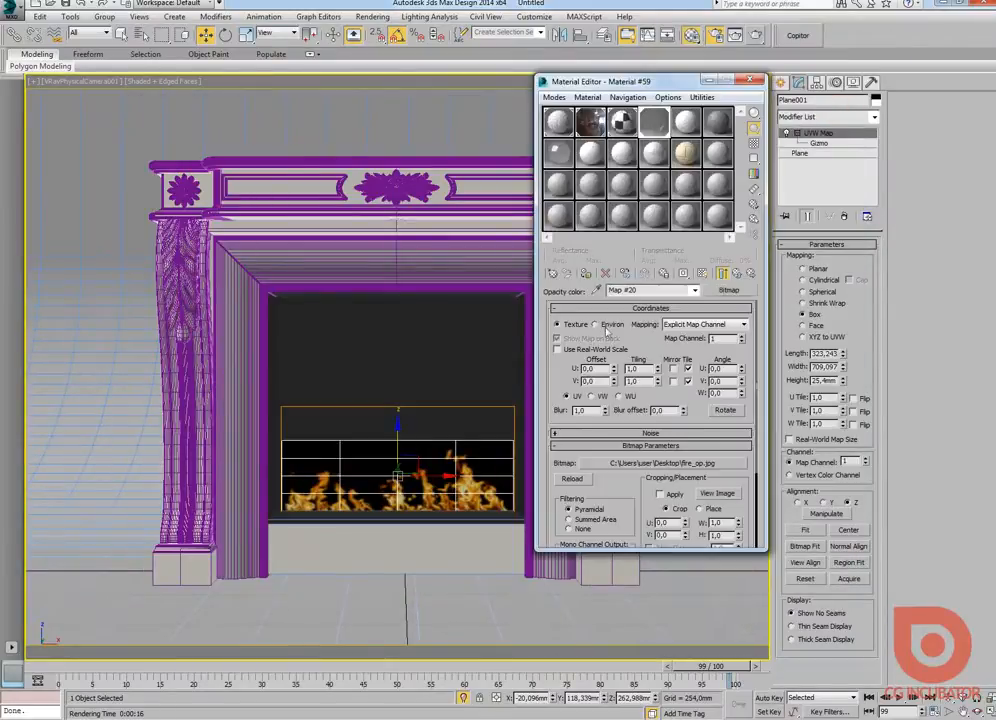
click(737, 274)
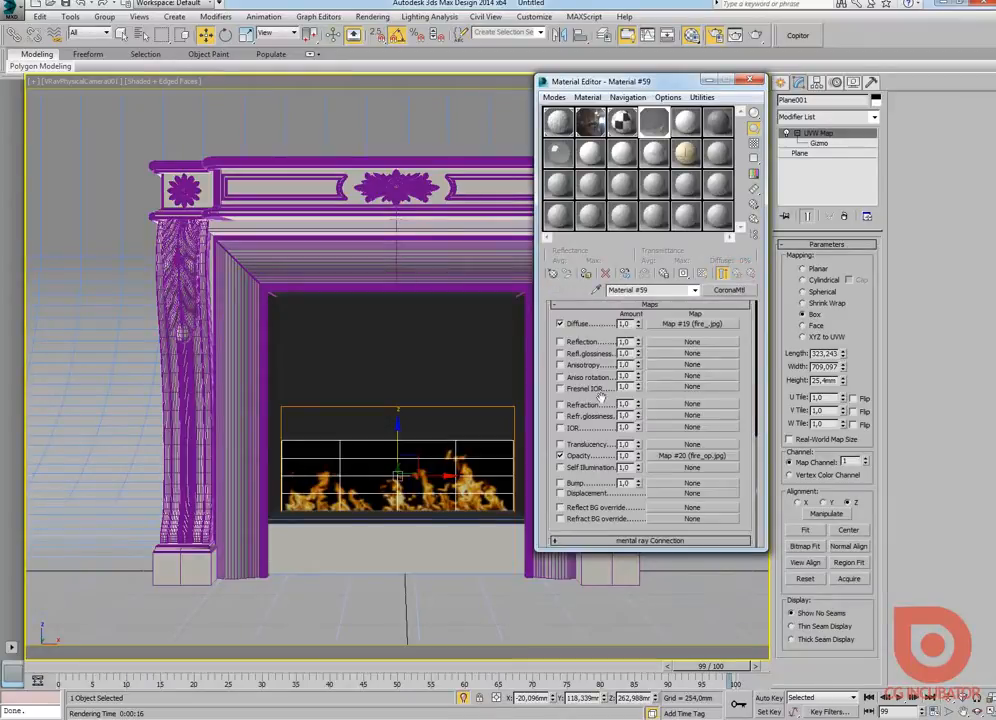
scroll(600, 318, up, 5)
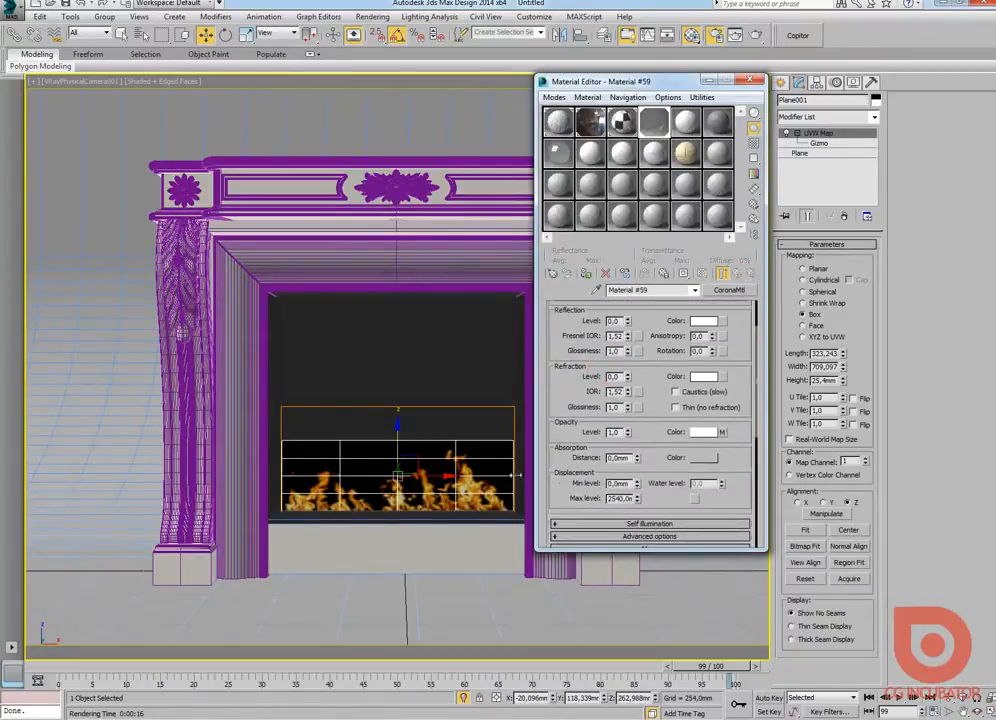
scroll(618, 462, down, 1)
click(652, 505)
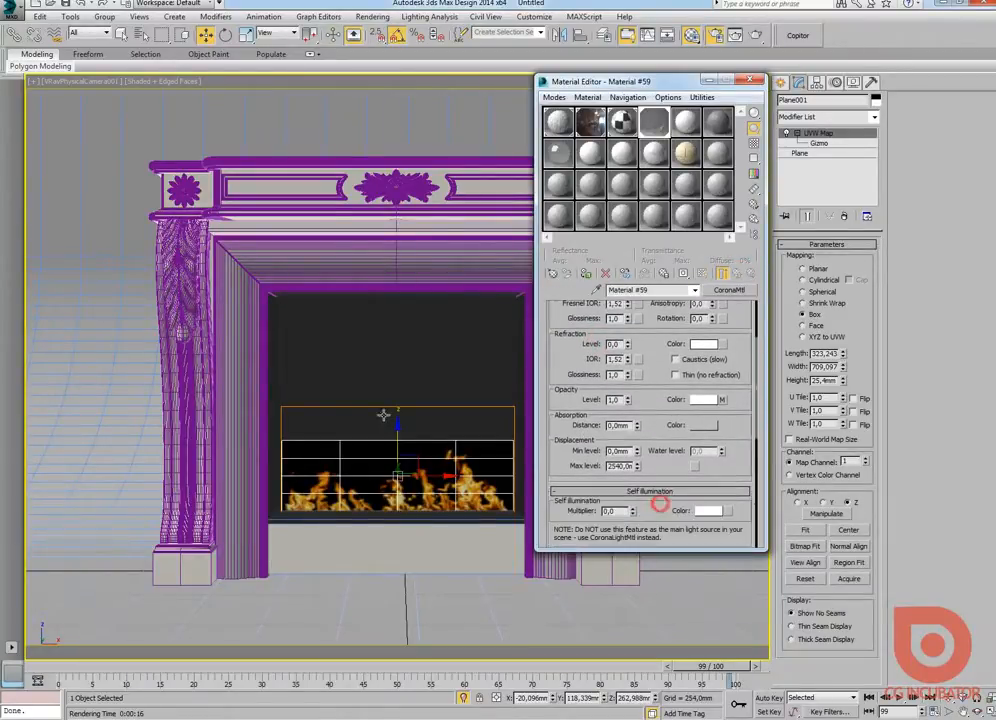
scroll(590, 456, down, 1)
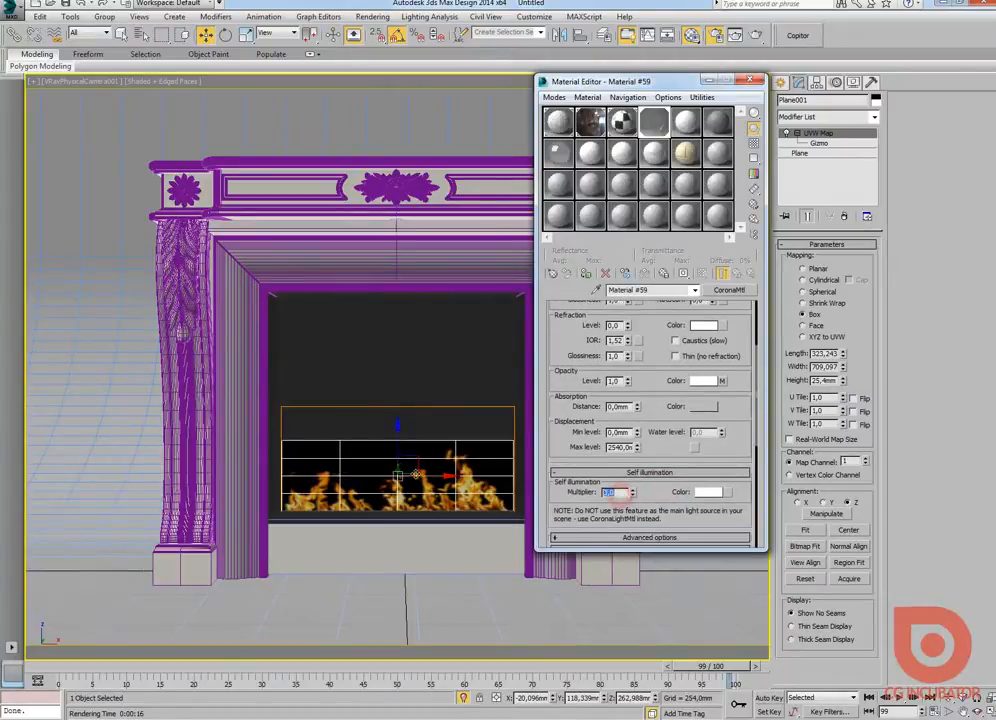
double_click(612, 492)
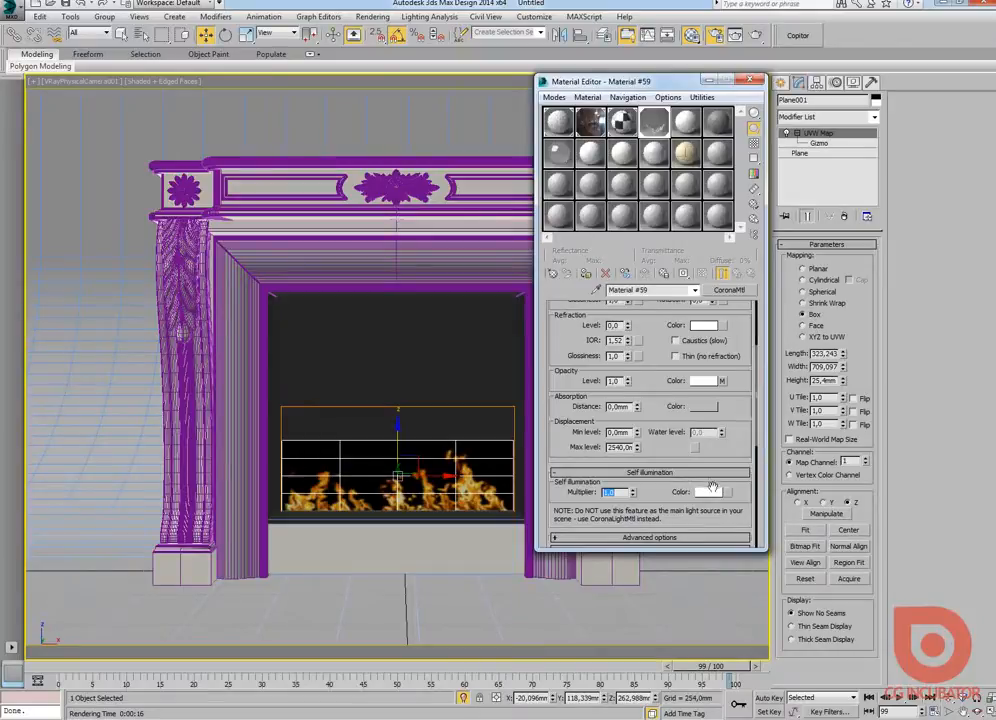
text(1)
double_click(649, 120)
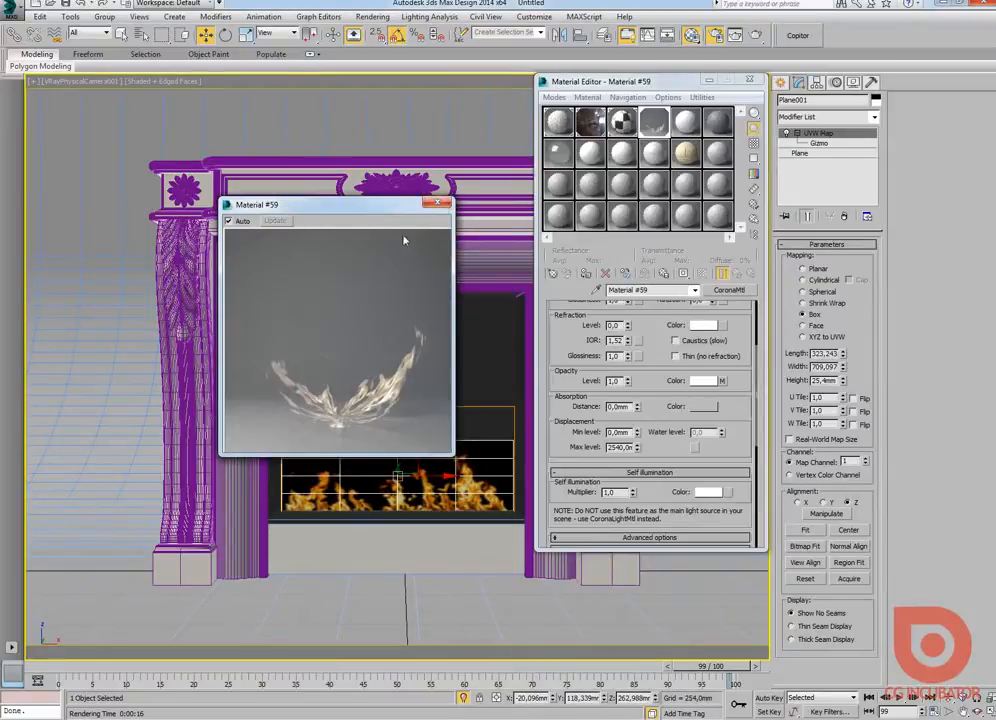
click(437, 203)
Step: Assign the fire_.jpg Bitmap to the Self Illumination color and return to the parent material
click(731, 494)
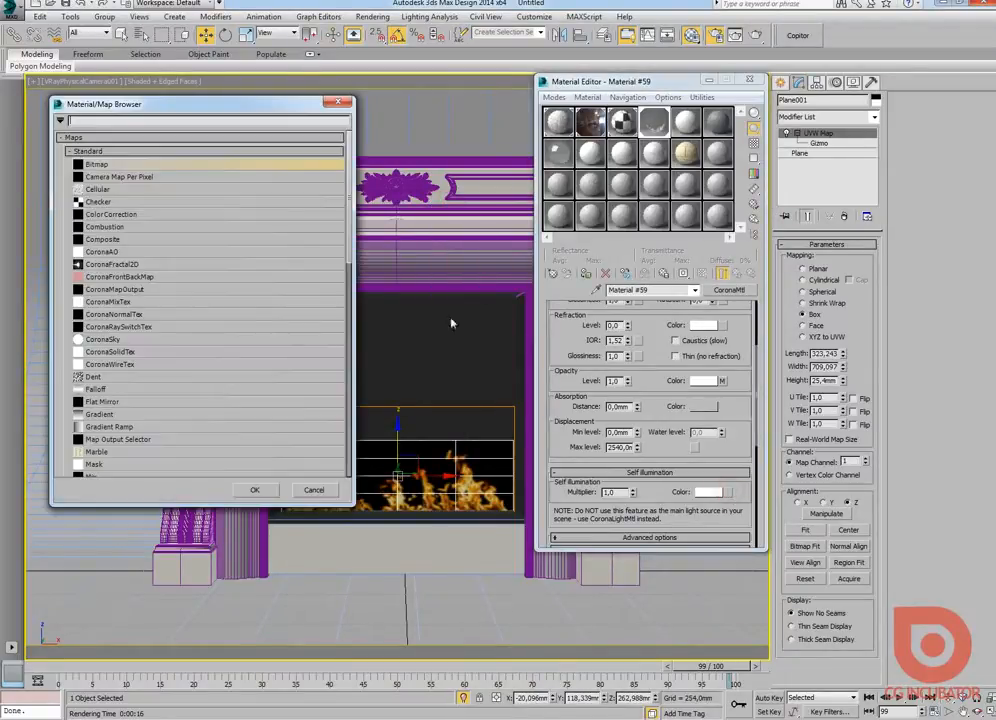
double_click(112, 164)
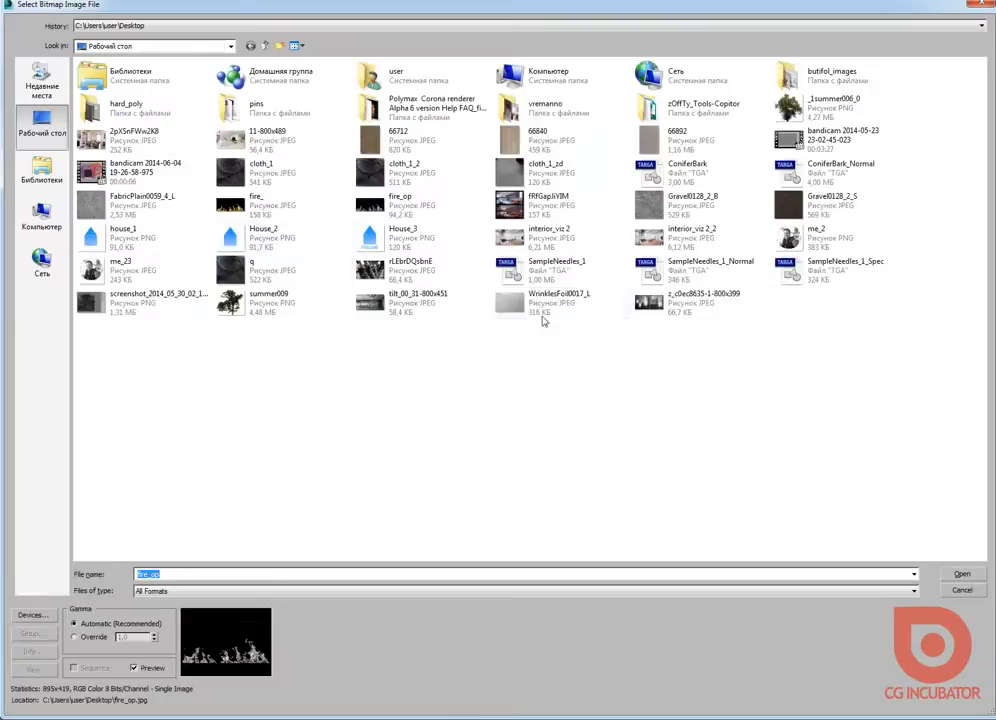
double_click(256, 211)
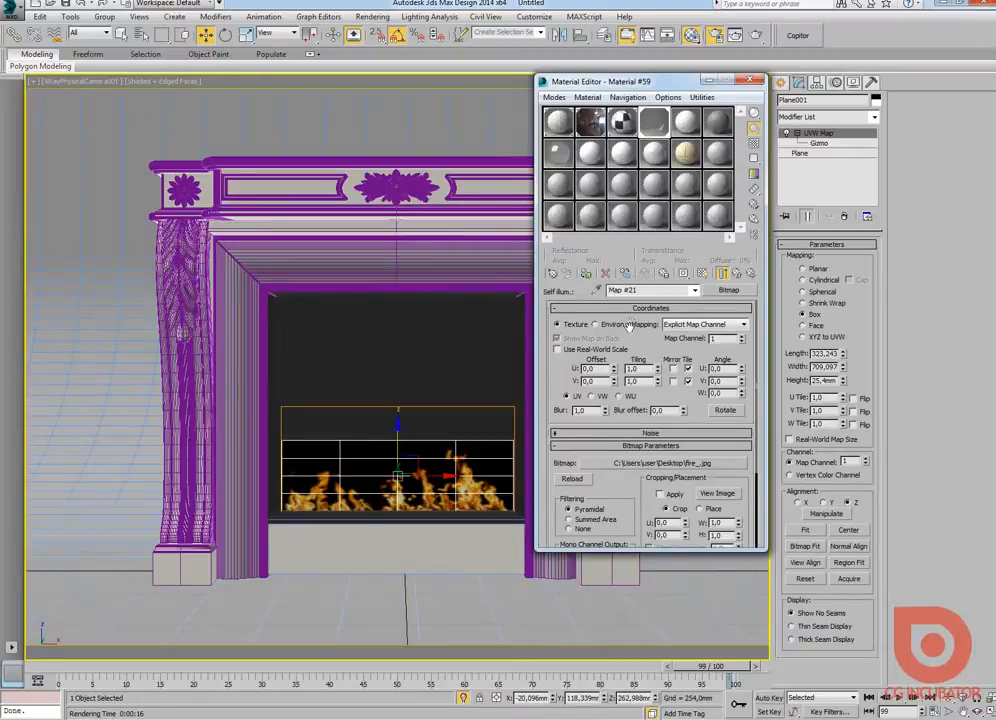
click(722, 273)
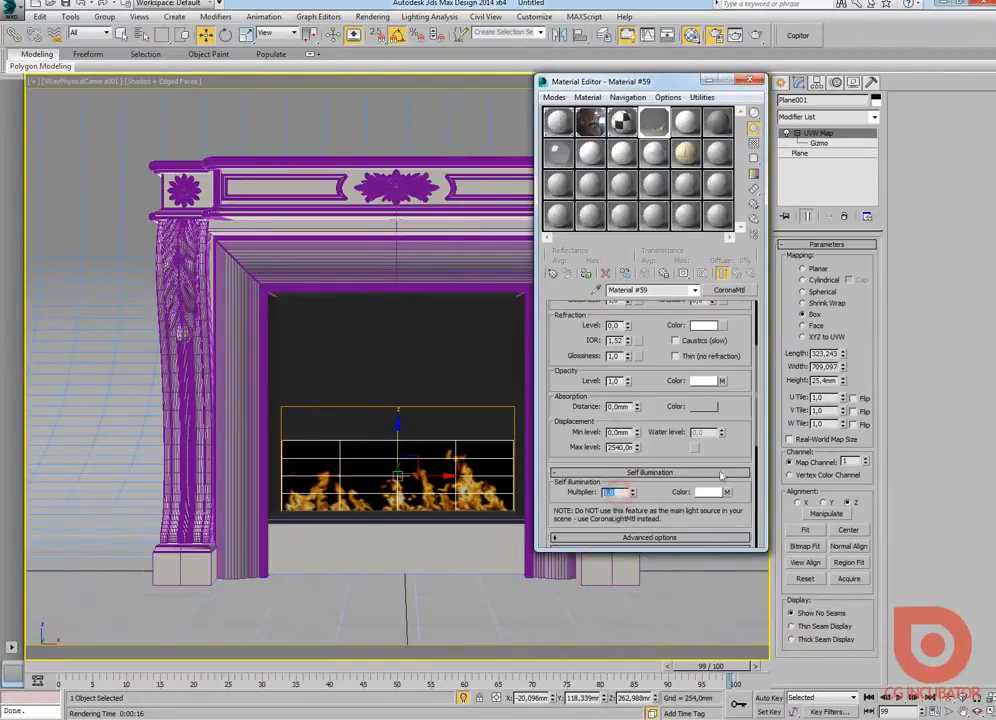
Step: Test-render the self-illuminated flames in Corona, then stop the render and close the frame buffer
double_click(622, 496)
drag(654, 86, 783, 95)
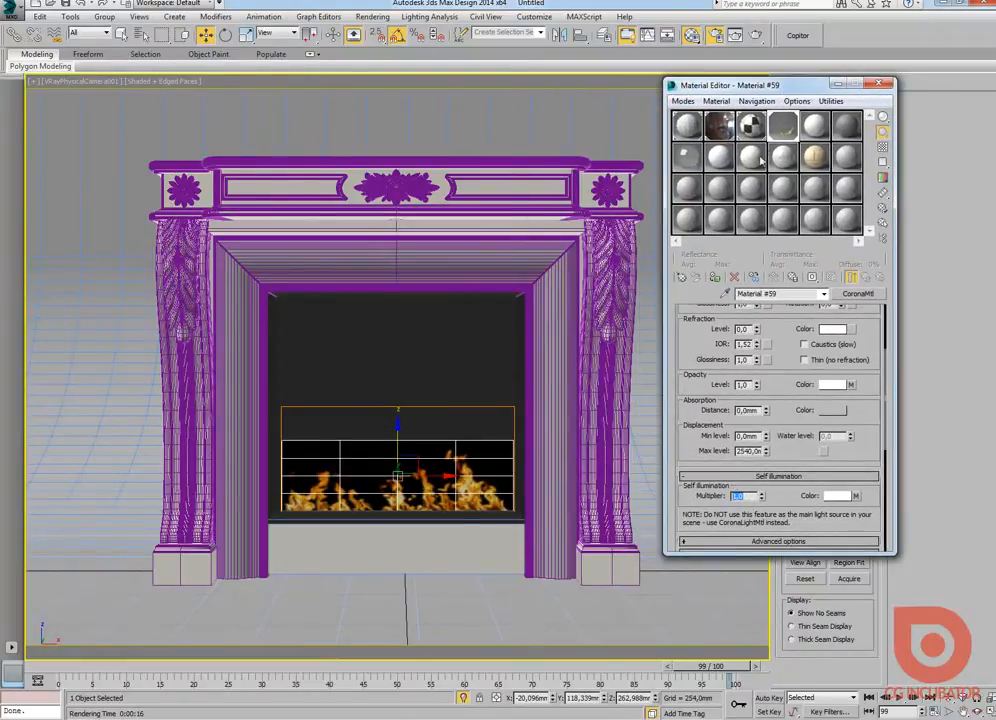
click(755, 35)
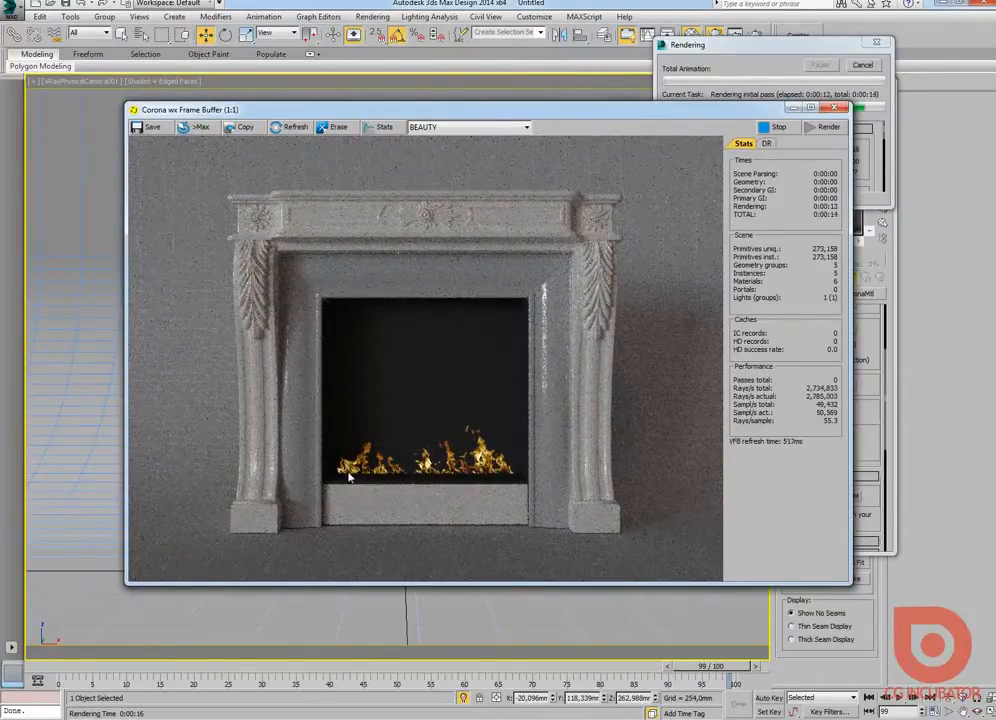
click(775, 128)
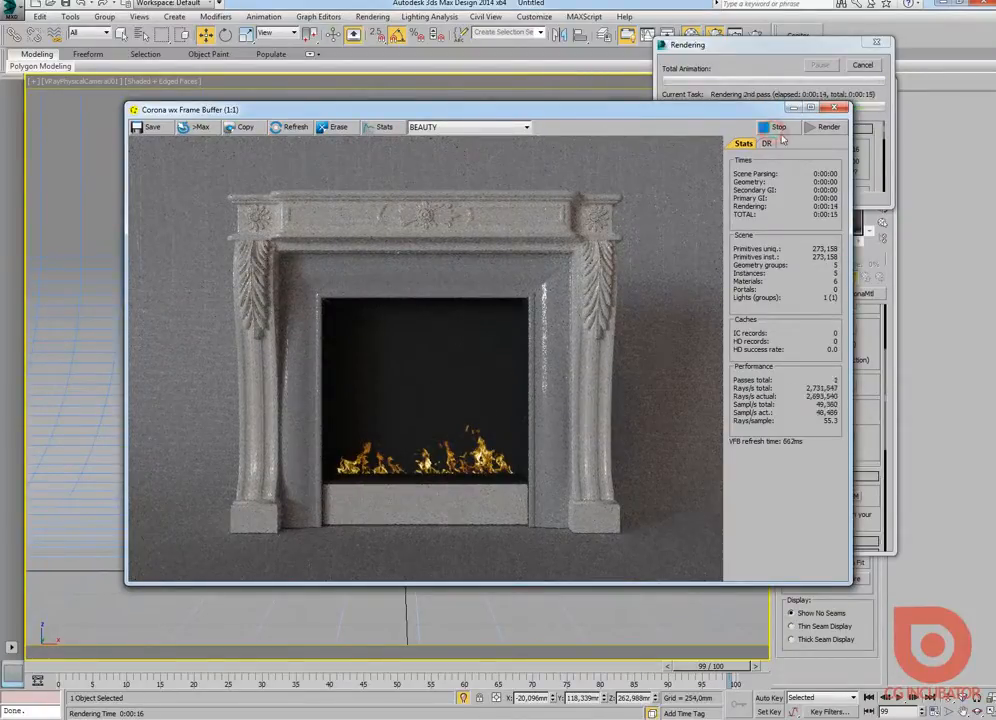
click(870, 84)
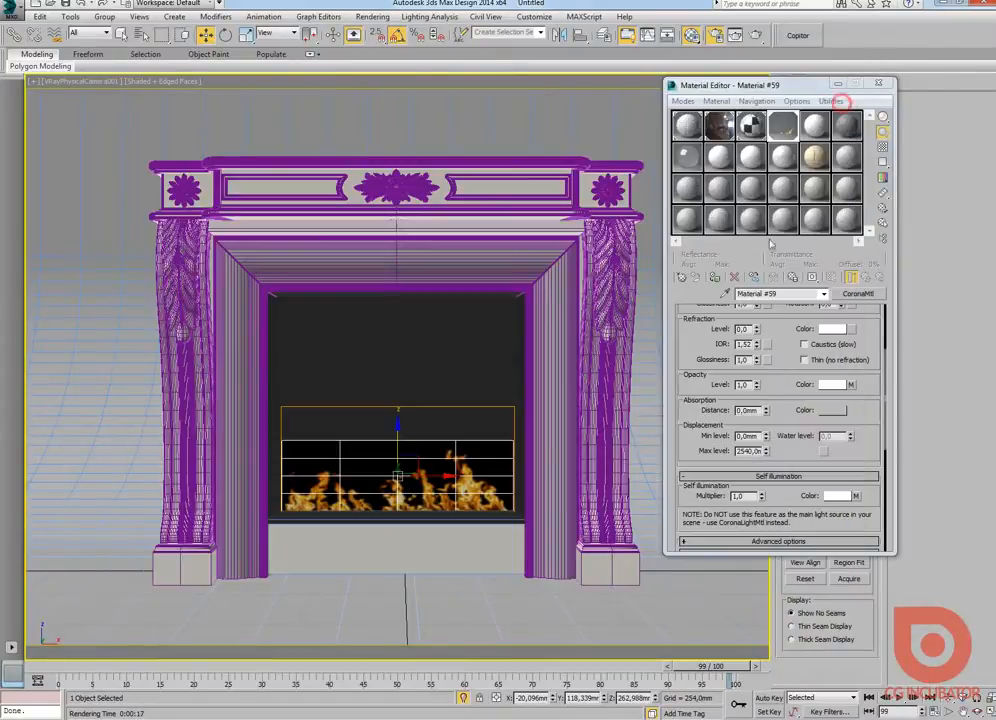
Step: Raise the Self Illumination multiplier to 4.0 and render the fireplace again
drag(745, 497, 689, 500)
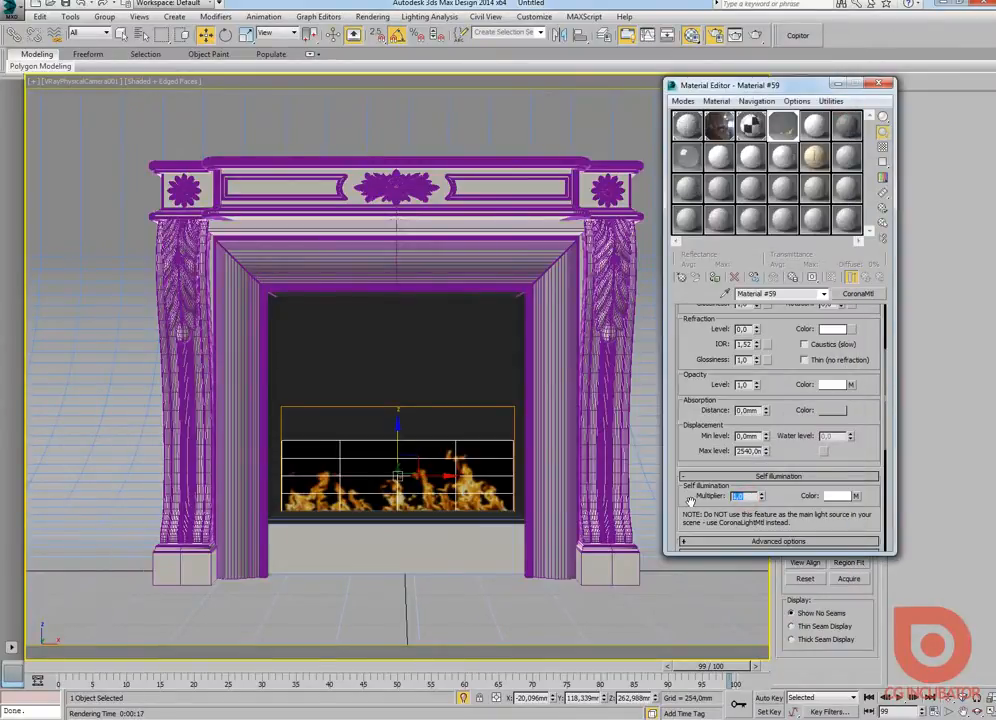
text(4)
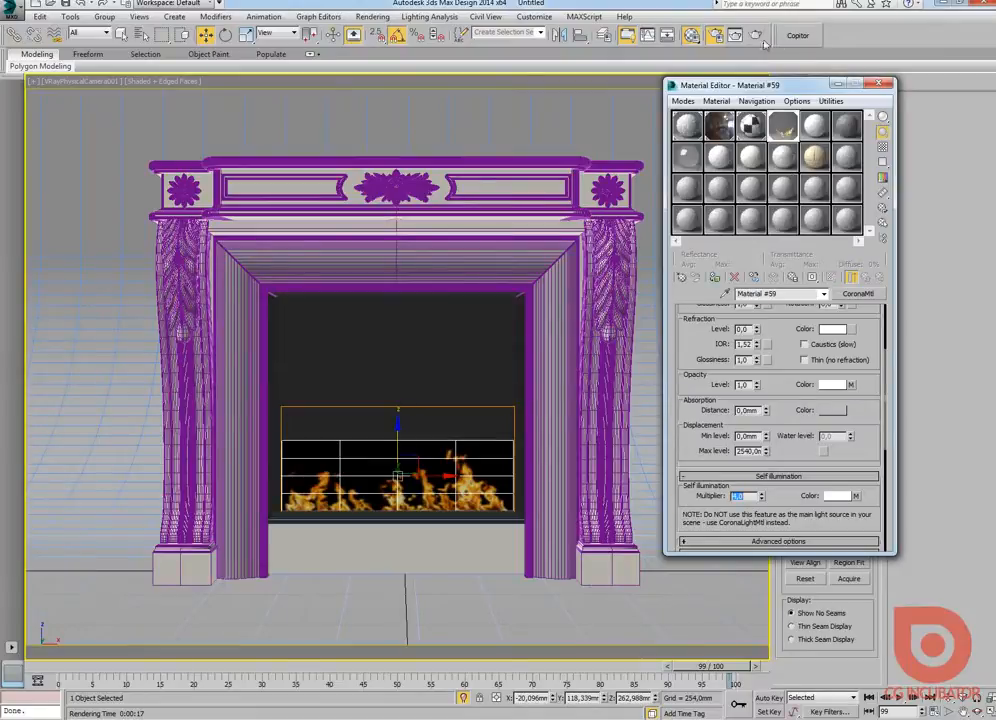
click(756, 35)
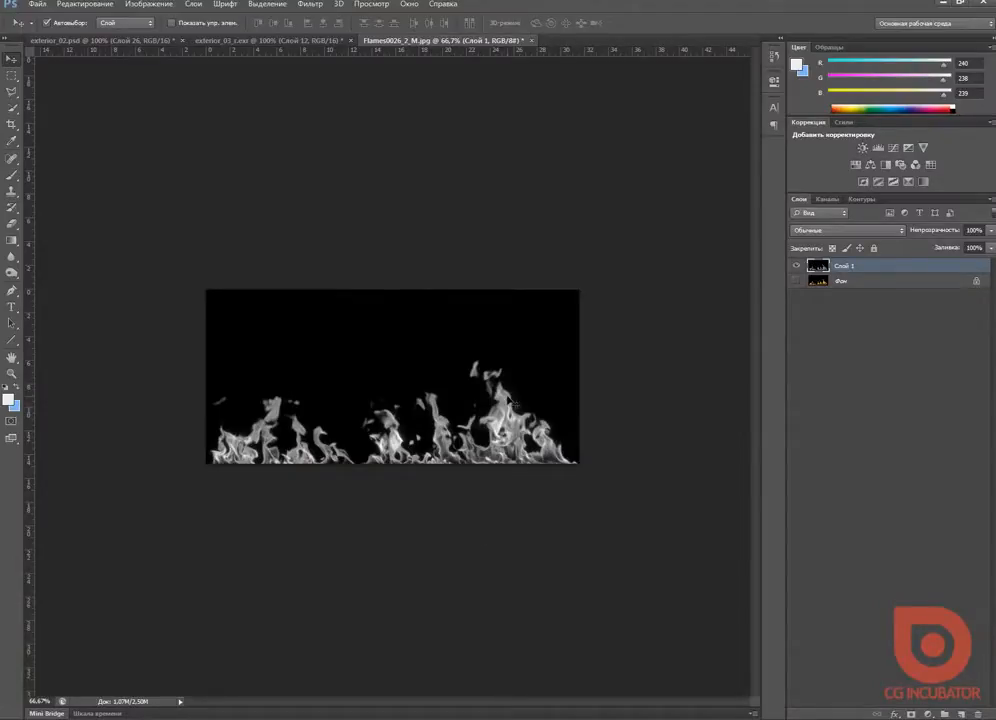
Step: Darken the midtones of the black-and-white flame mask with Curves, mapping input 159 to output 97
key(ctrl+m)
drag(988, 180, 534, 78)
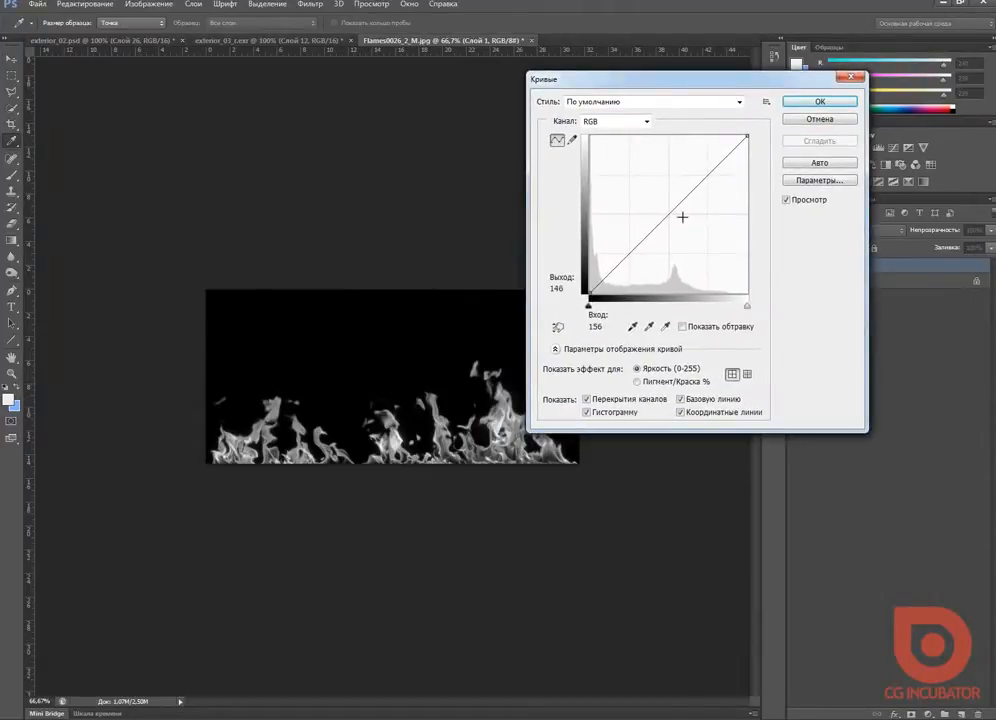
click(672, 215)
drag(672, 215, 691, 231)
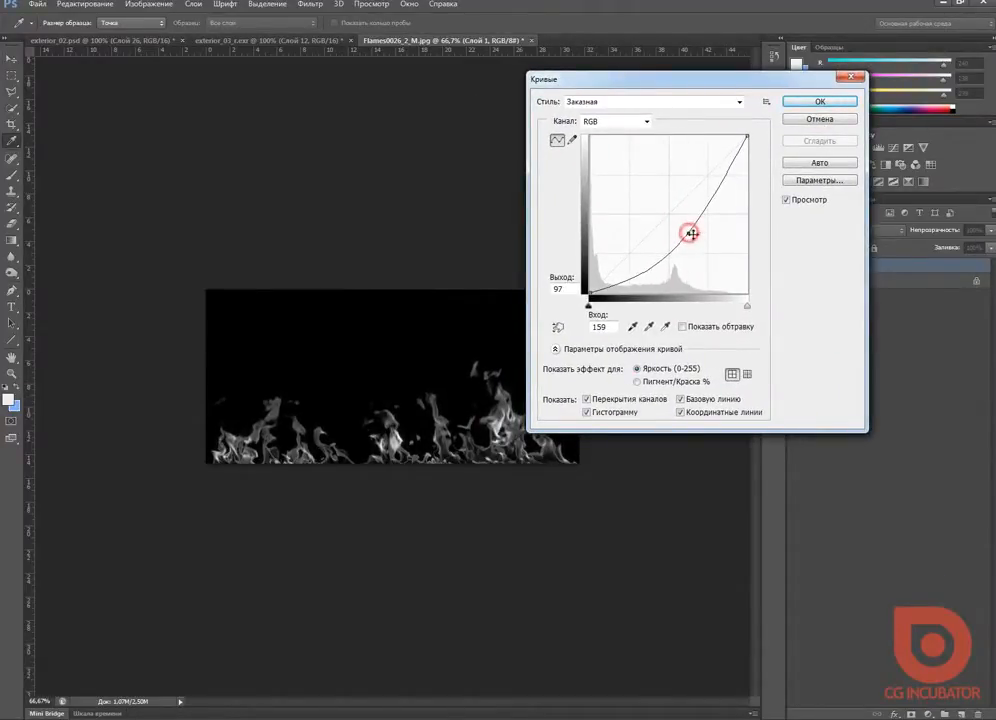
click(819, 101)
Step: Save the darkened mask to the Desktop as a JPEG copy named fire_op_2
click(37, 4)
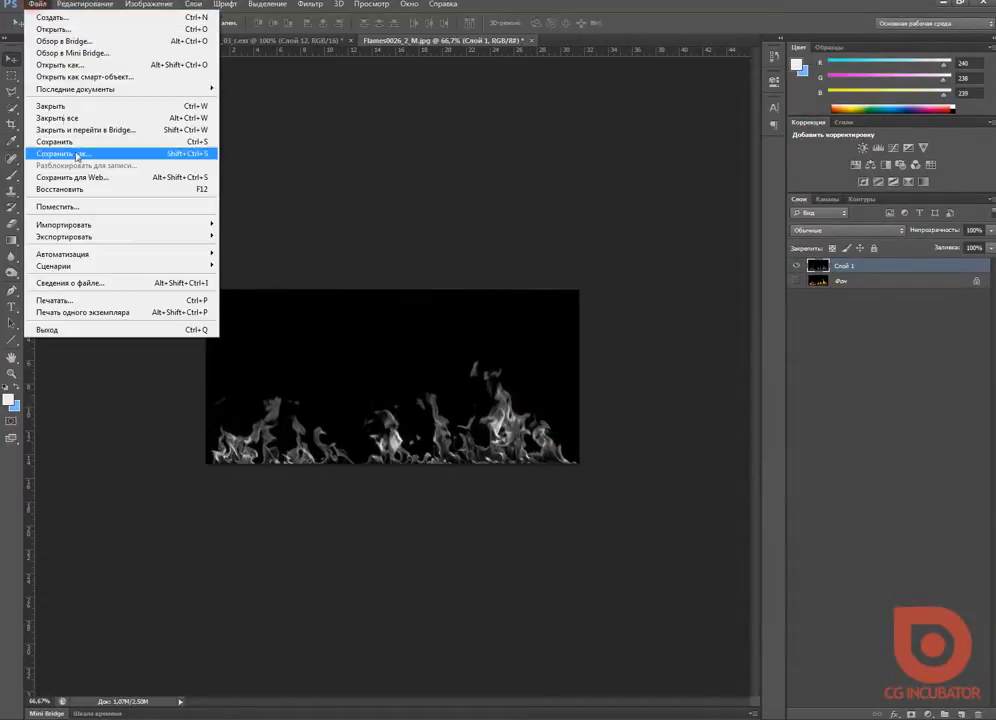
click(76, 215)
click(220, 566)
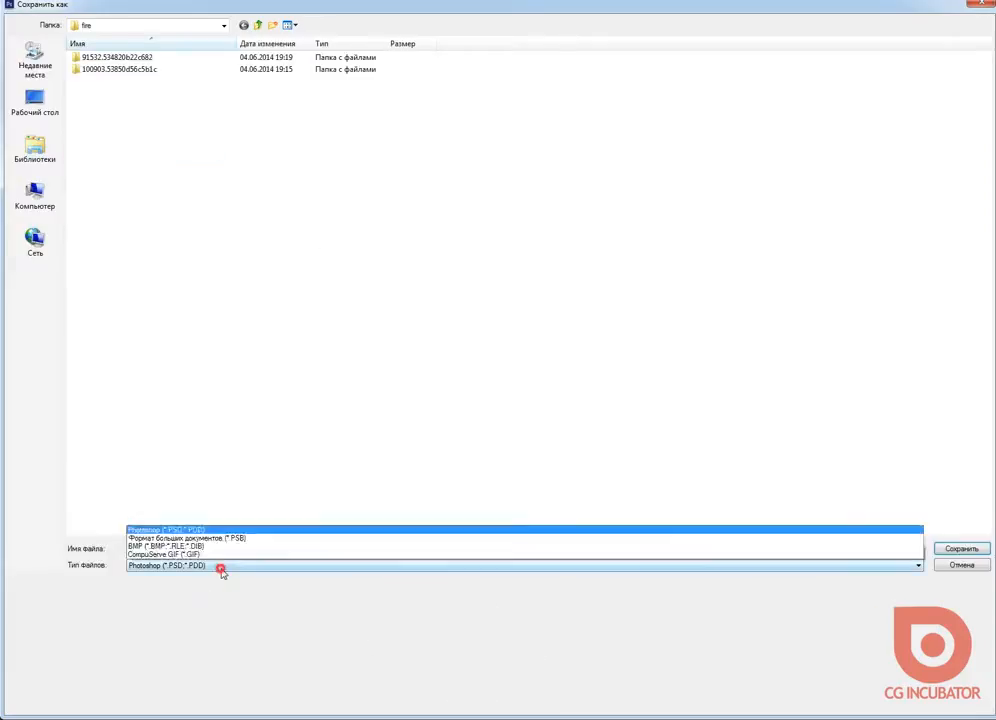
click(245, 458)
click(42, 101)
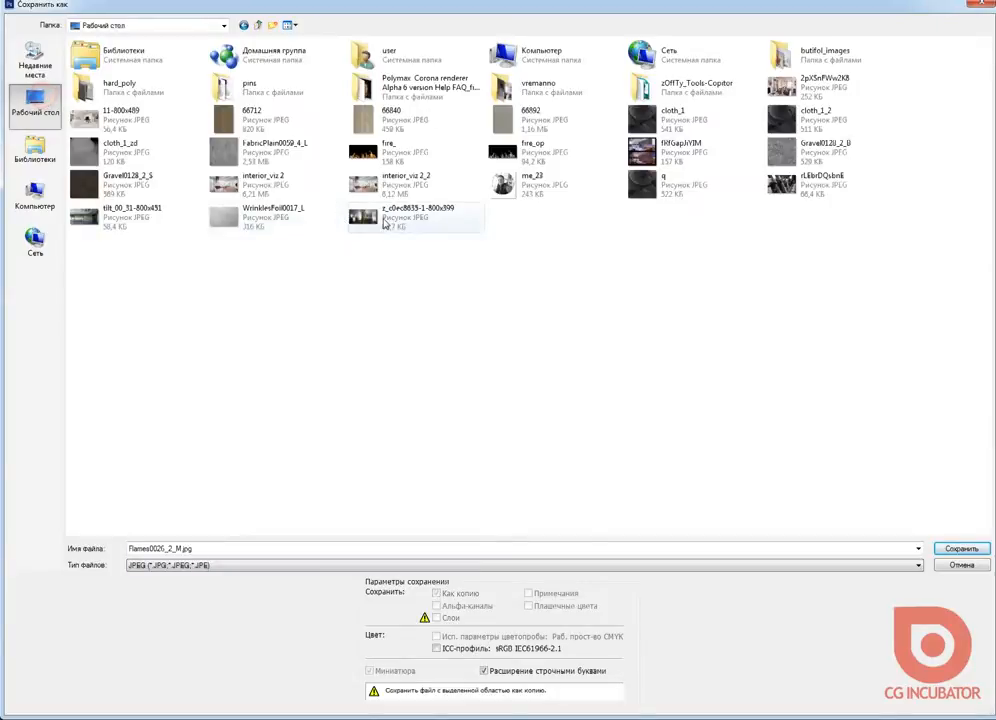
click(502, 152)
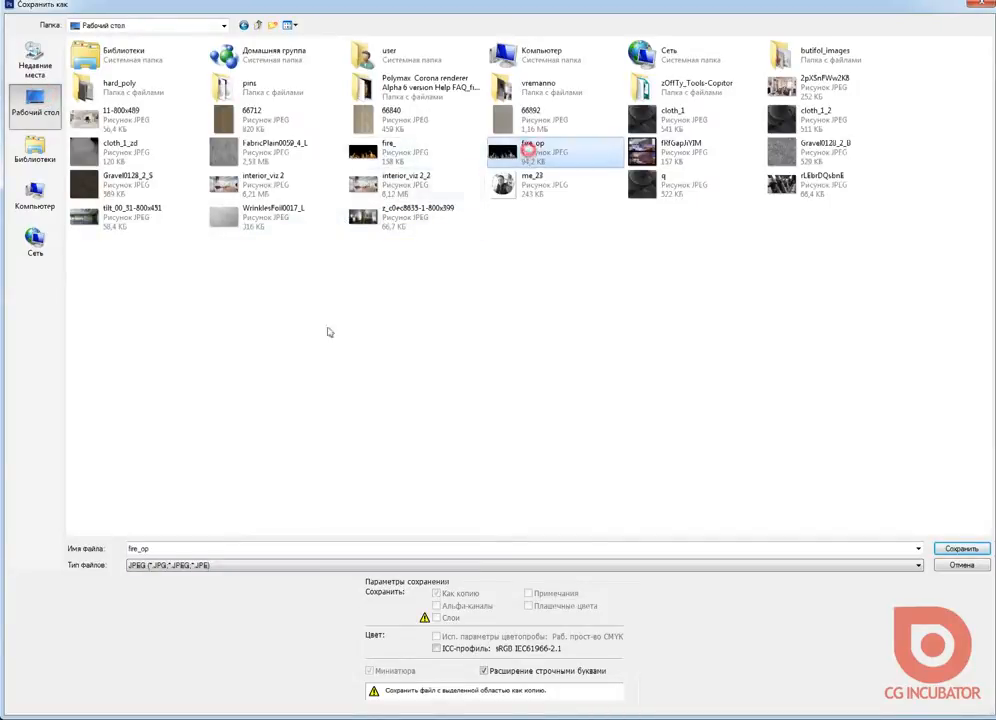
double_click(162, 548)
click(160, 548)
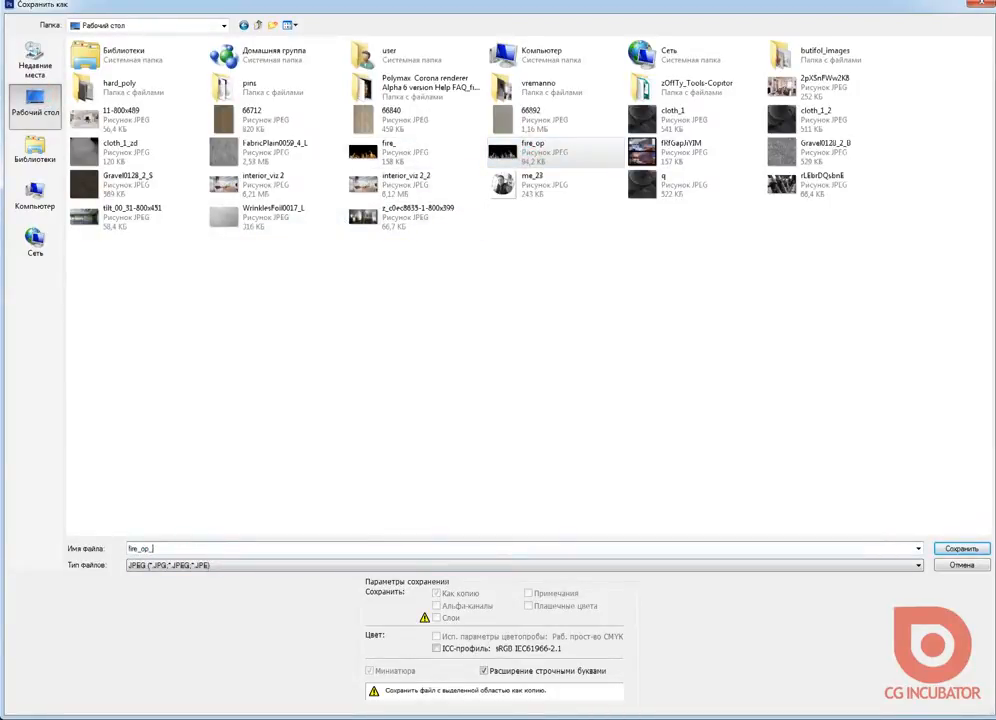
text(_2)
key(Return)
key(Return)
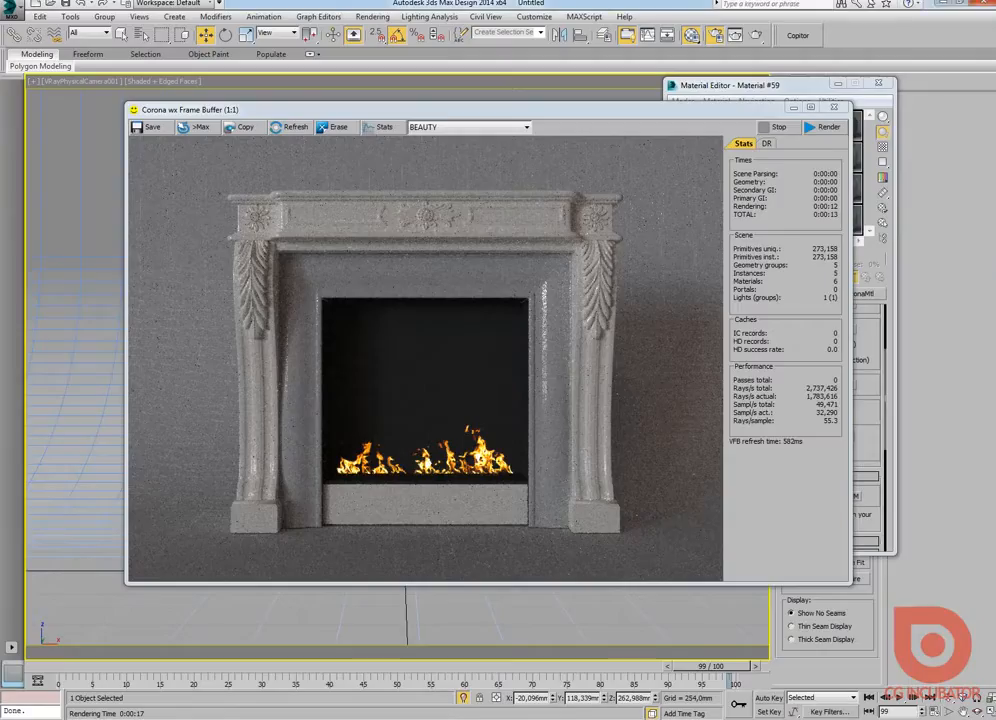
Step: Back in 3ds Max, replace the flame material's Opacity bitmap with fire_op_2.jpg from the Desktop
click(838, 107)
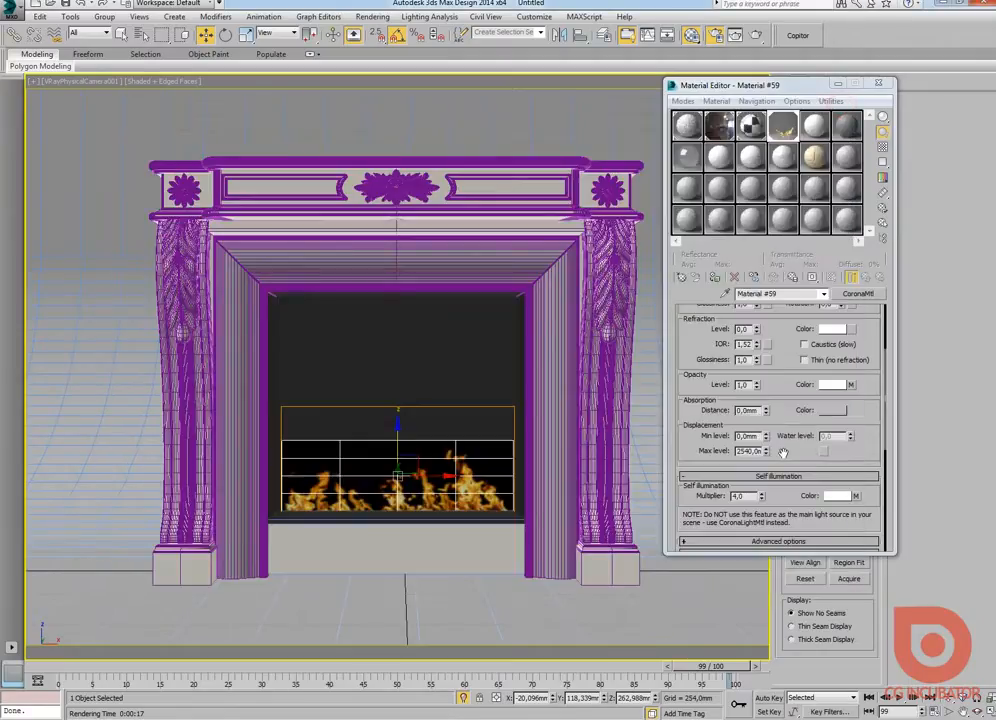
drag(783, 451, 781, 418)
scroll(781, 418, down, 2)
scroll(800, 470, down, 4)
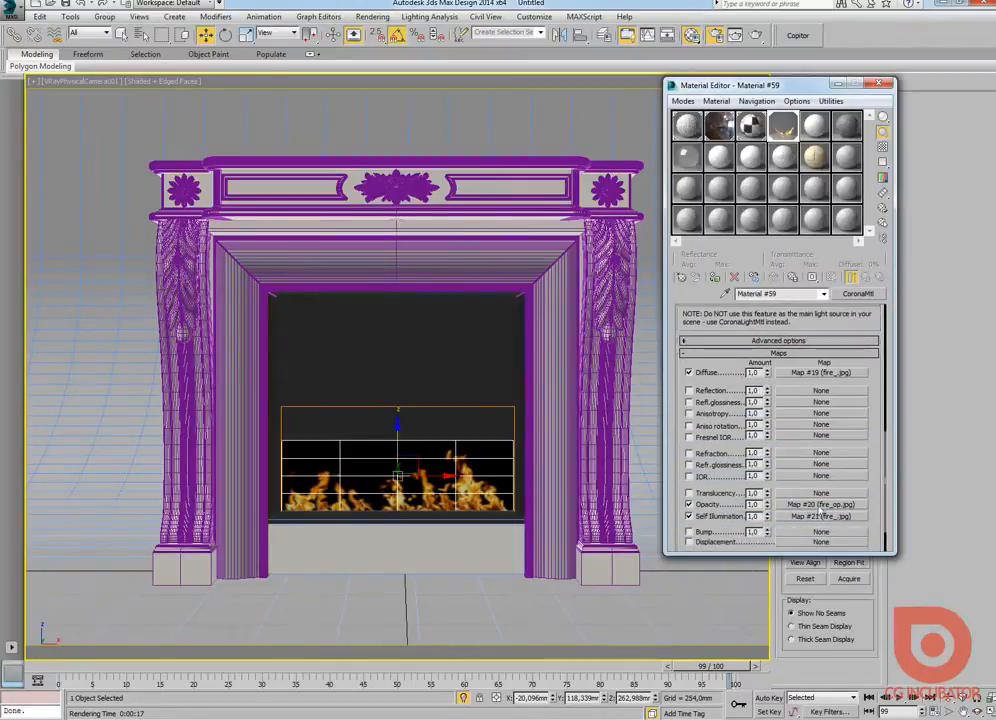
click(822, 505)
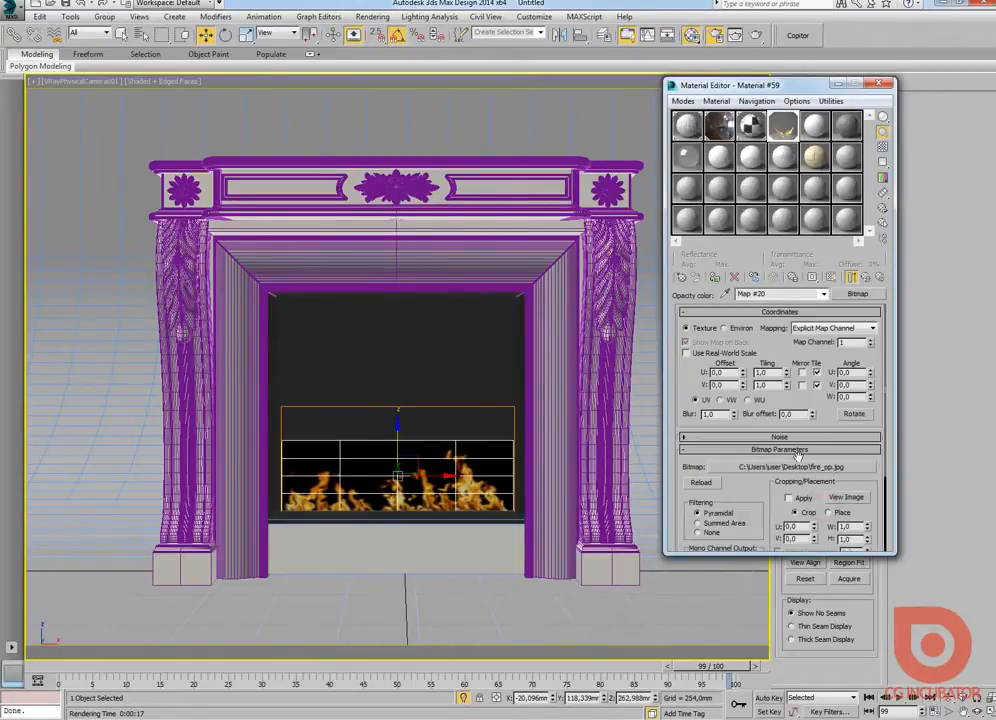
click(800, 462)
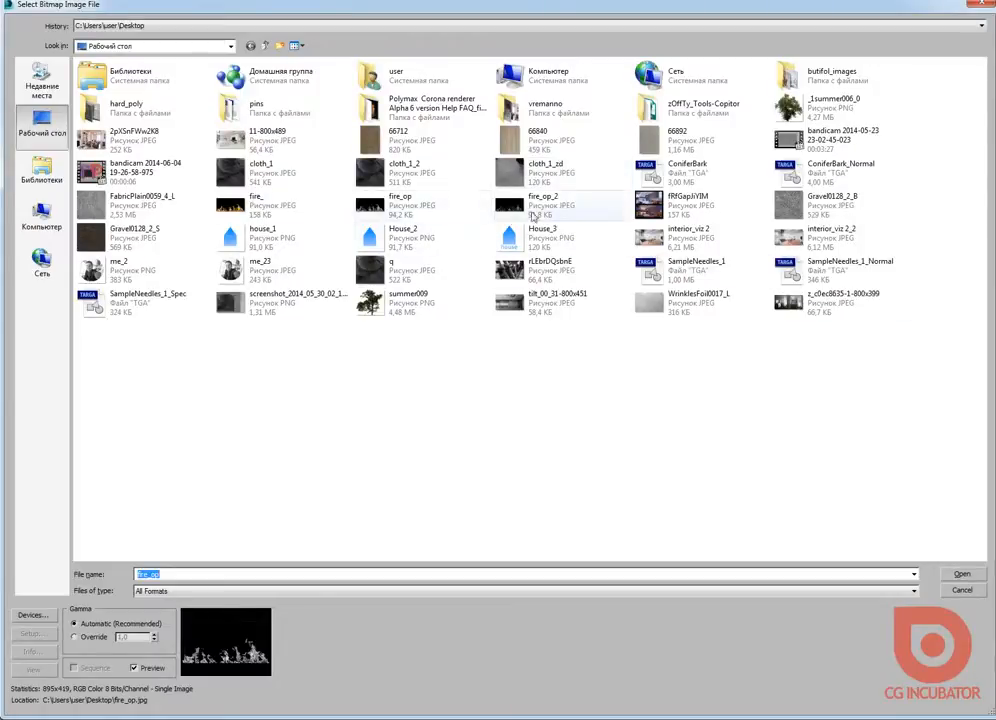
click(546, 213)
double_click(546, 213)
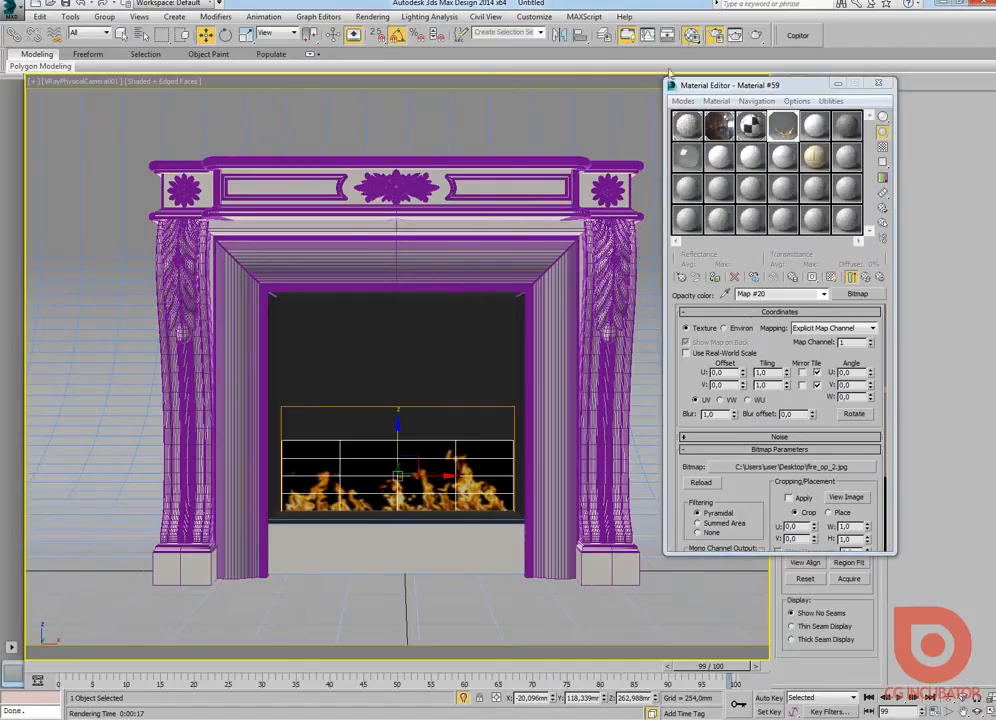
Step: Test-render the fireplace with the new opacity mask and close the frame buffer and Material Editor
click(756, 36)
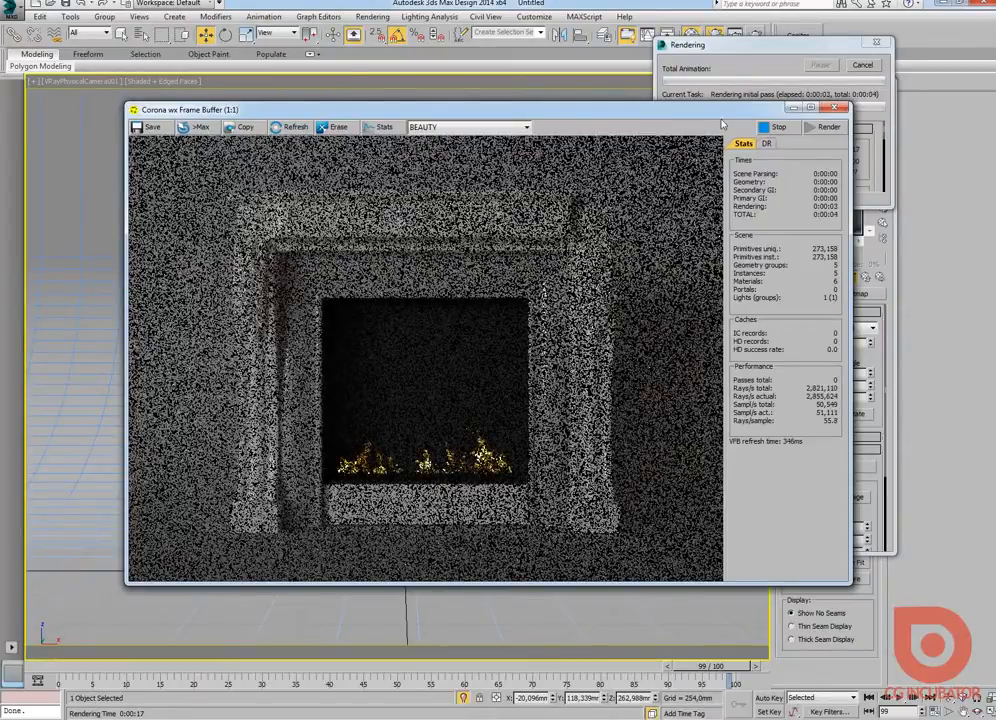
drag(731, 113, 715, 133)
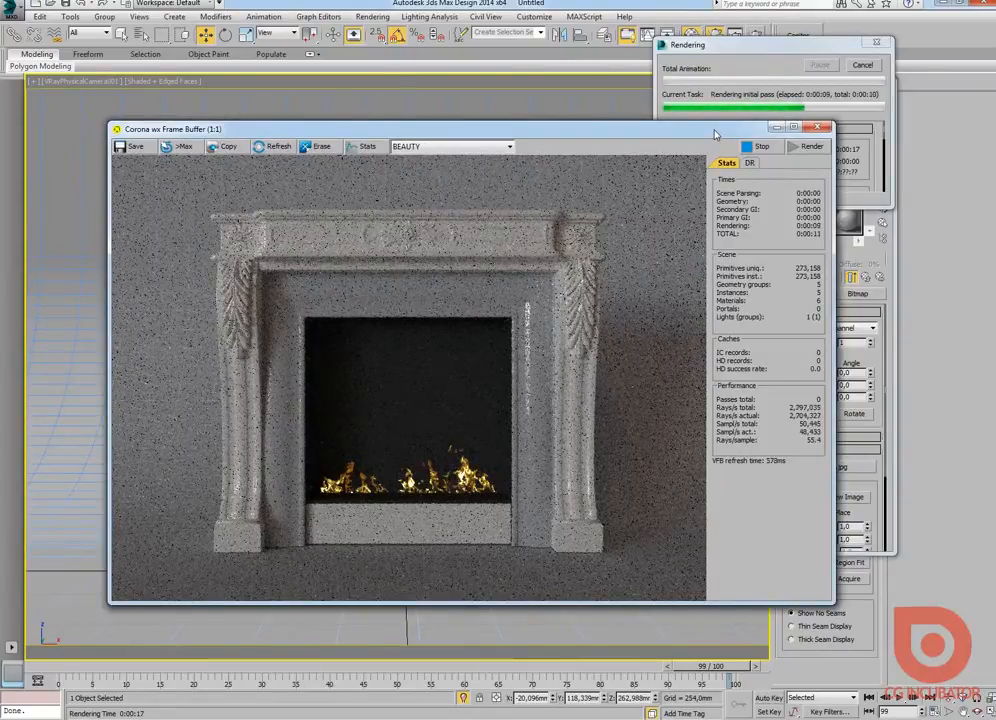
drag(807, 53, 817, 46)
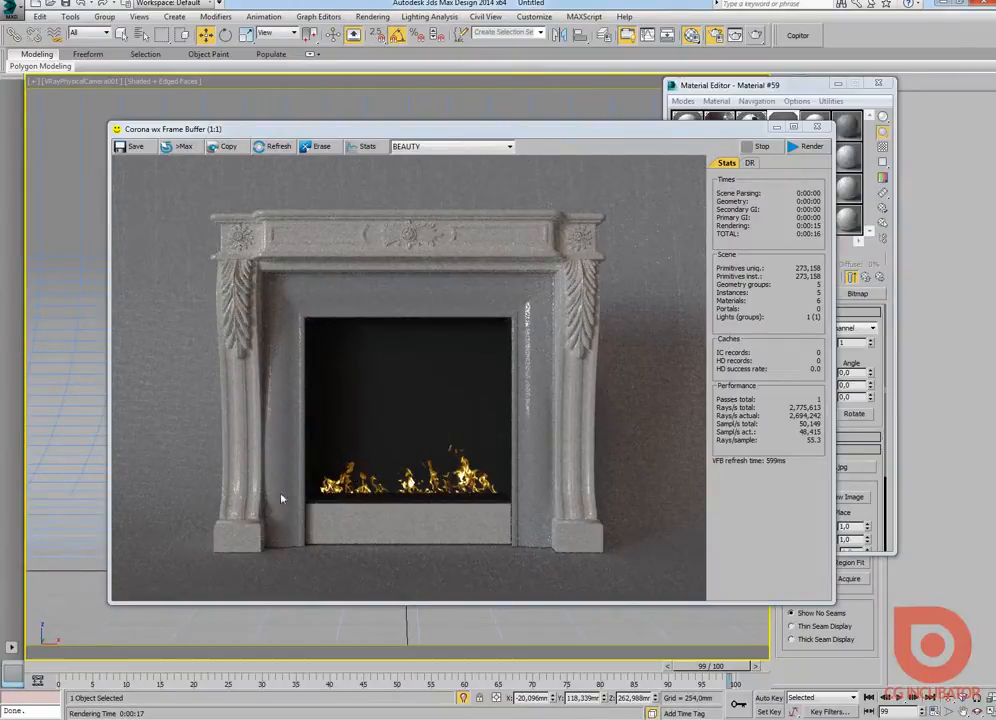
click(817, 126)
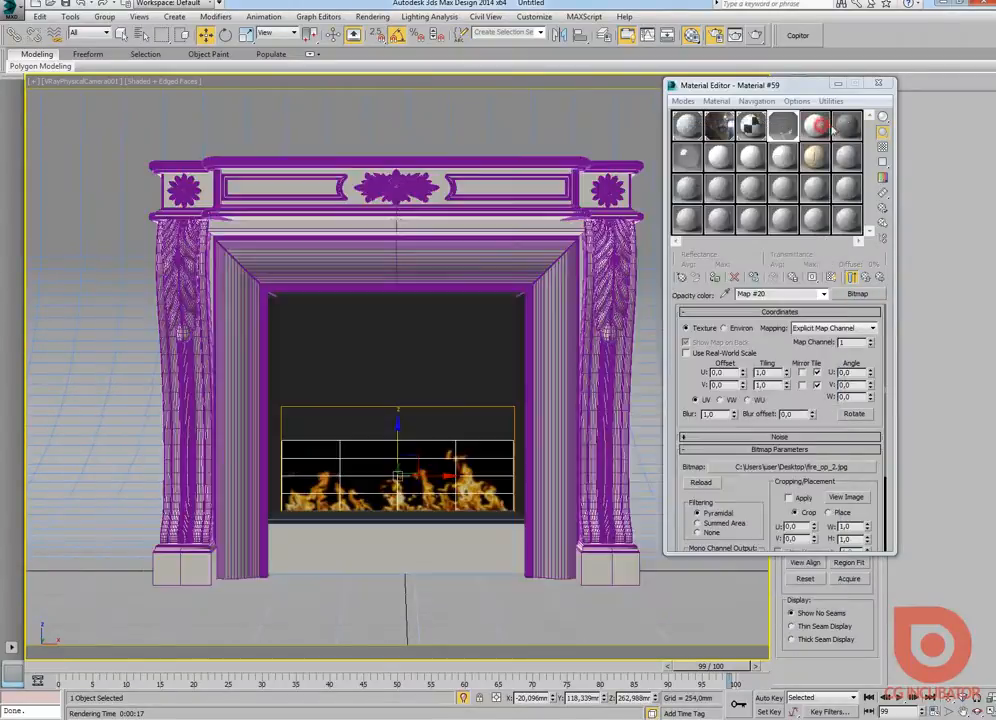
click(878, 83)
Step: Create a Rectangle-shaped CoronaLight about 710 by 21 mm in the Top view, just behind the flame plane
key(alt+w)
middle_click(138, 256)
key(alt+w)
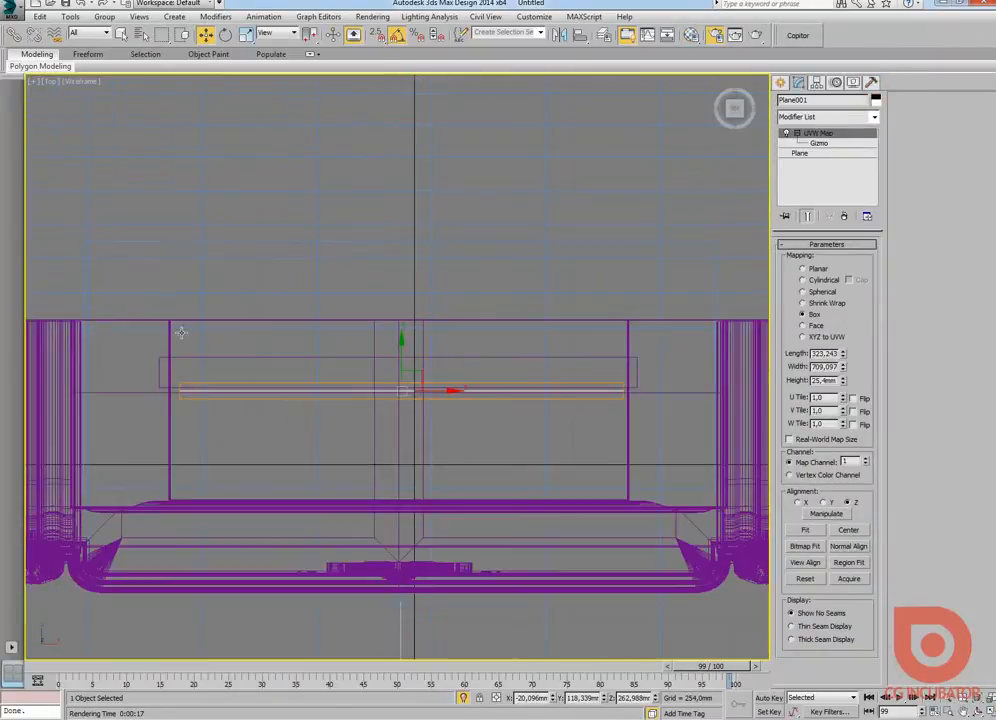
click(780, 82)
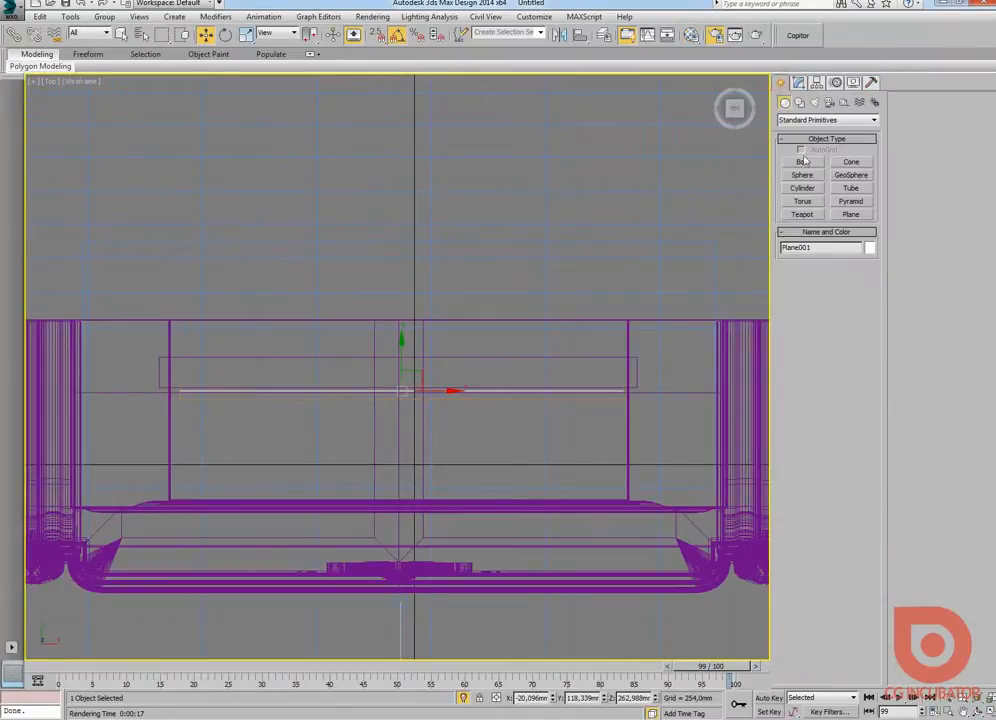
click(815, 102)
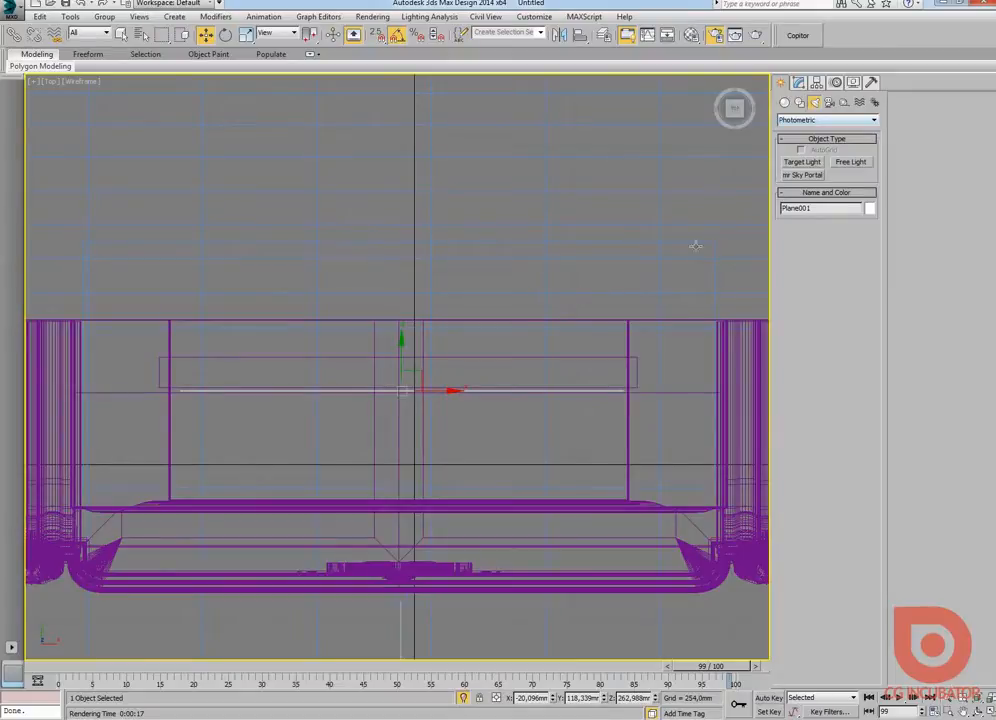
click(810, 120)
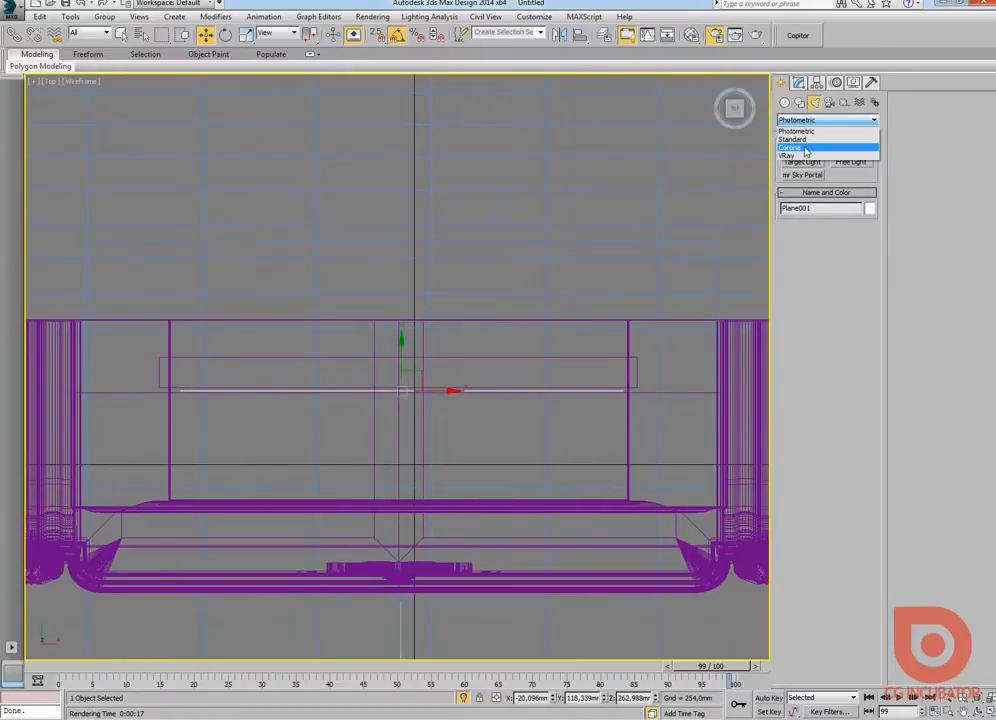
click(806, 149)
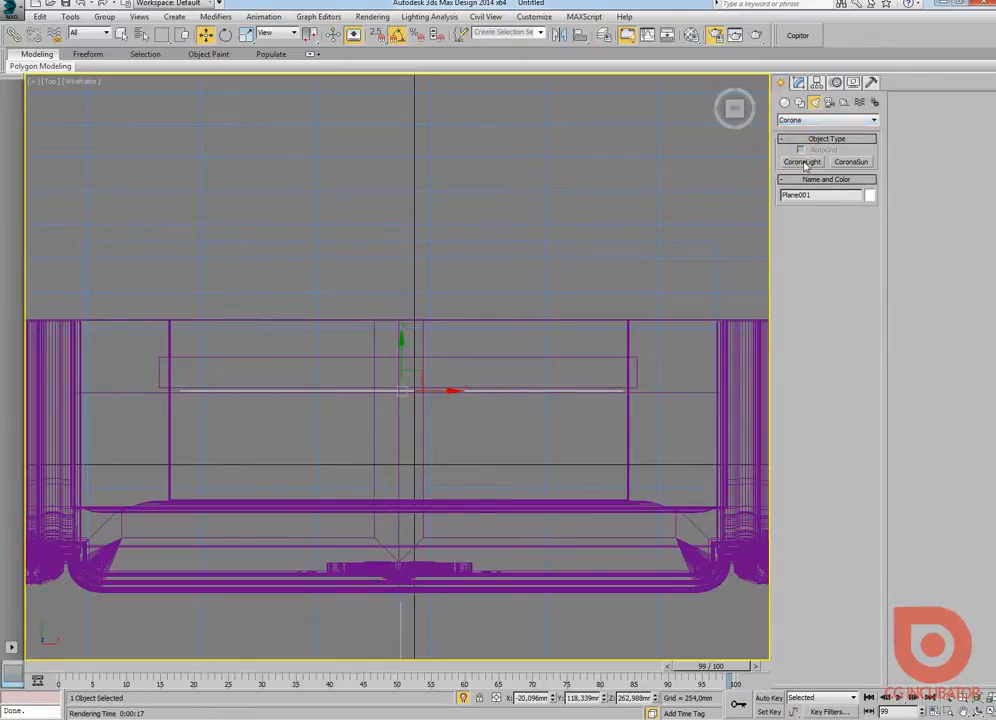
click(803, 162)
middle_drag(566, 340, 524, 342)
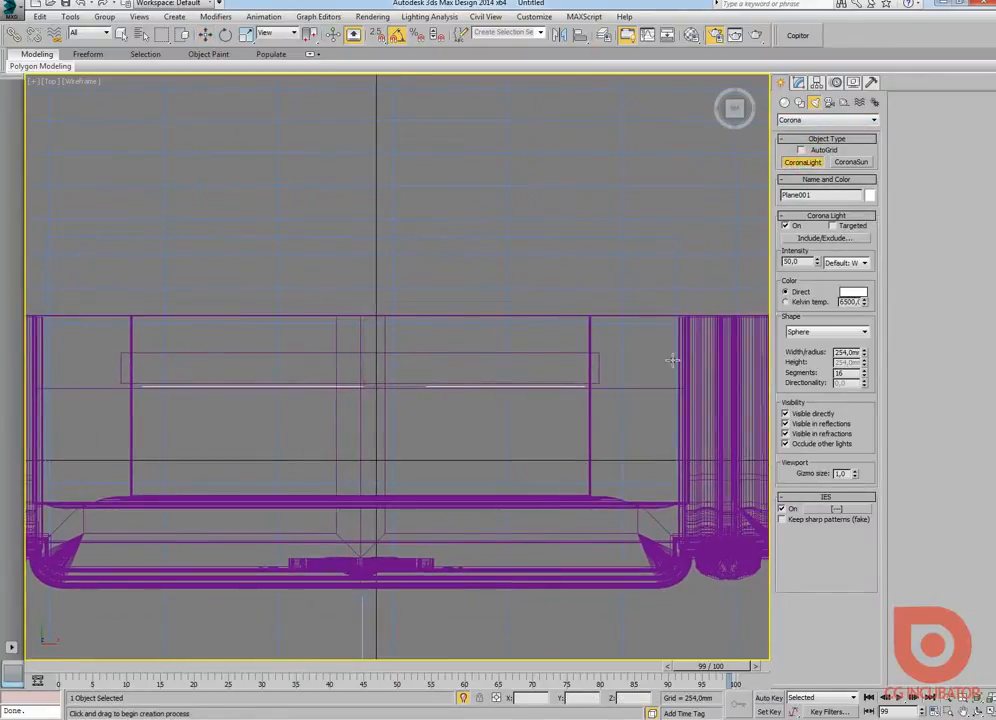
click(846, 338)
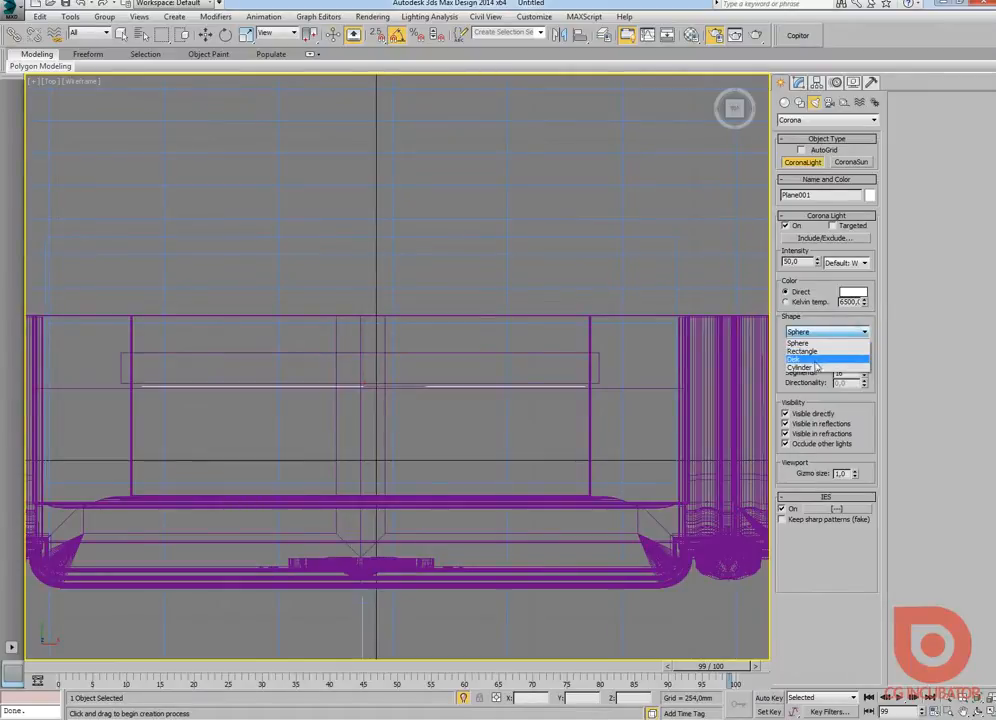
click(818, 352)
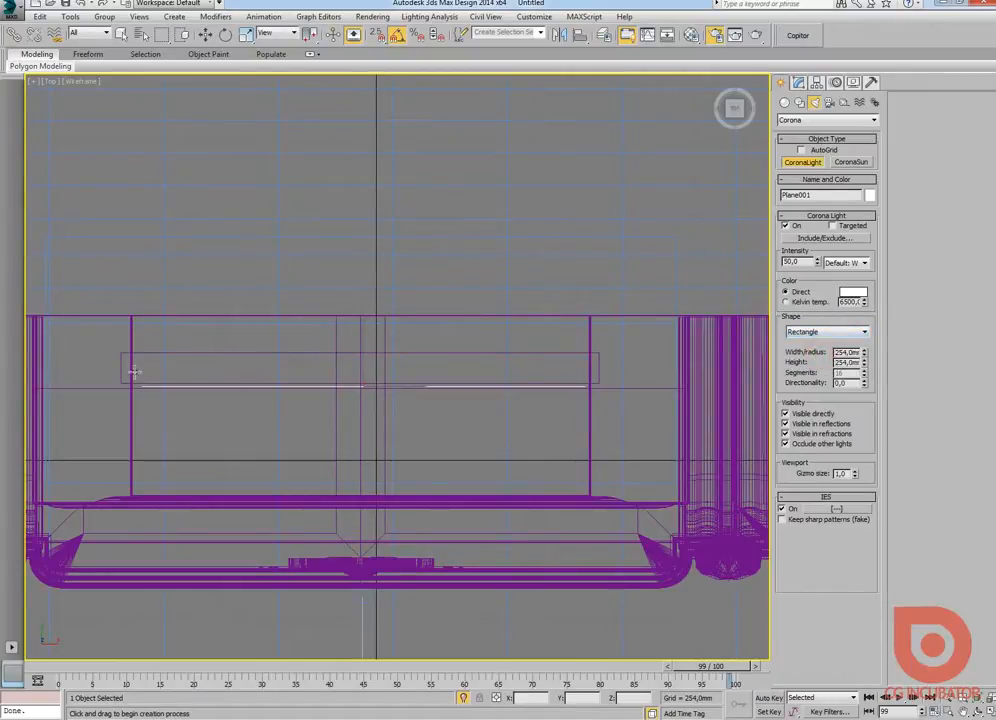
drag(140, 377, 586, 368)
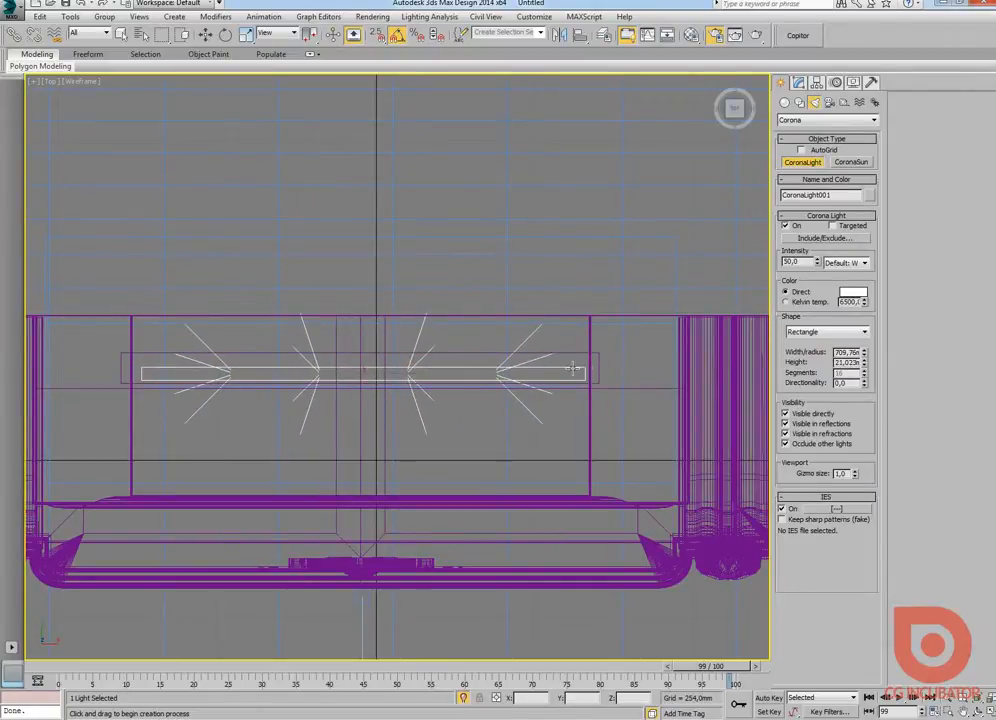
Step: Rotate the rectangular light to shine upward and raise it to the firebox floor, about Z 158.4 mm
key(alt+w)
right_click(566, 303)
key(alt+w)
scroll(395, 398, up, 8)
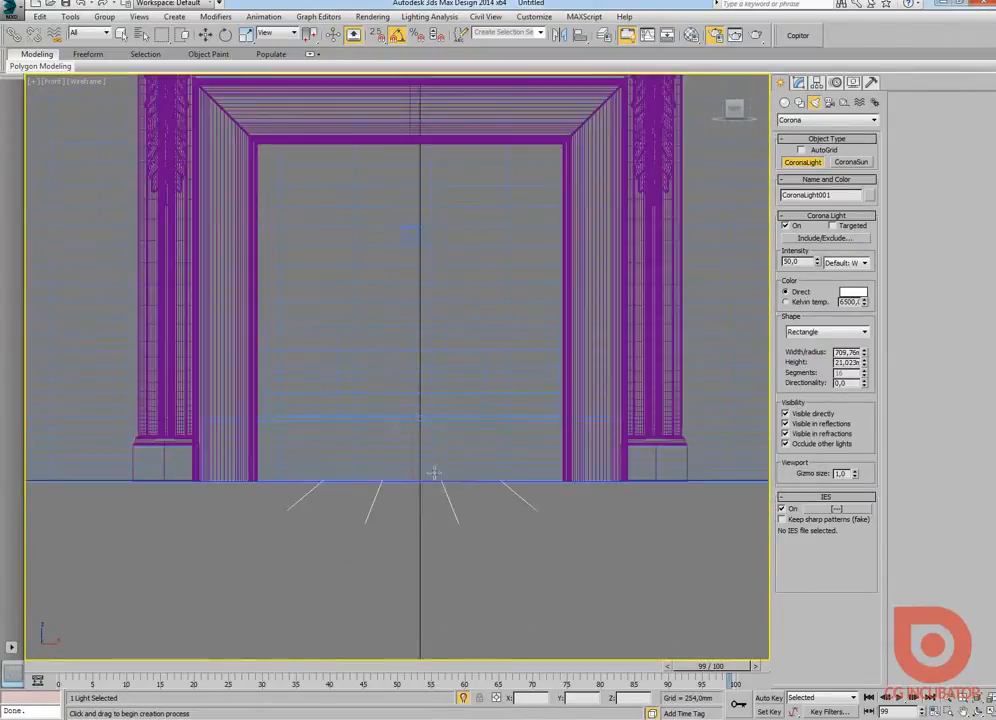
scroll(433, 473, up, 3)
key(e)
drag(416, 436, 491, 560)
key(w)
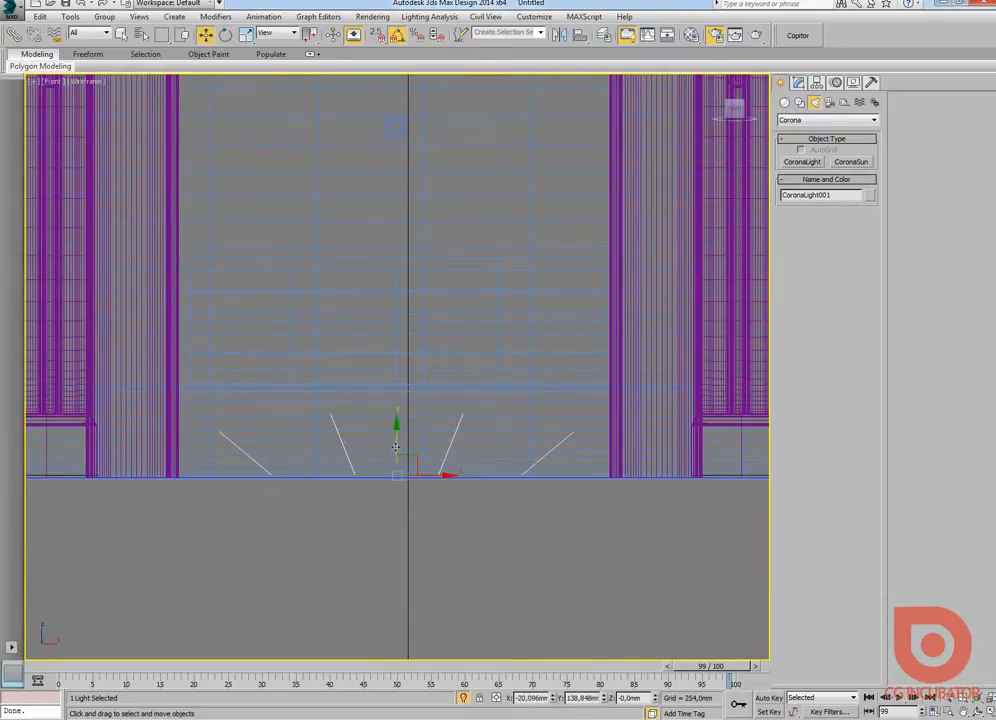
drag(396, 447, 396, 356)
Step: Move the flame plane forward toward the fireplace opening in a Perspective view, to about Y 33.9 mm
key(alt+w)
right_click(432, 515)
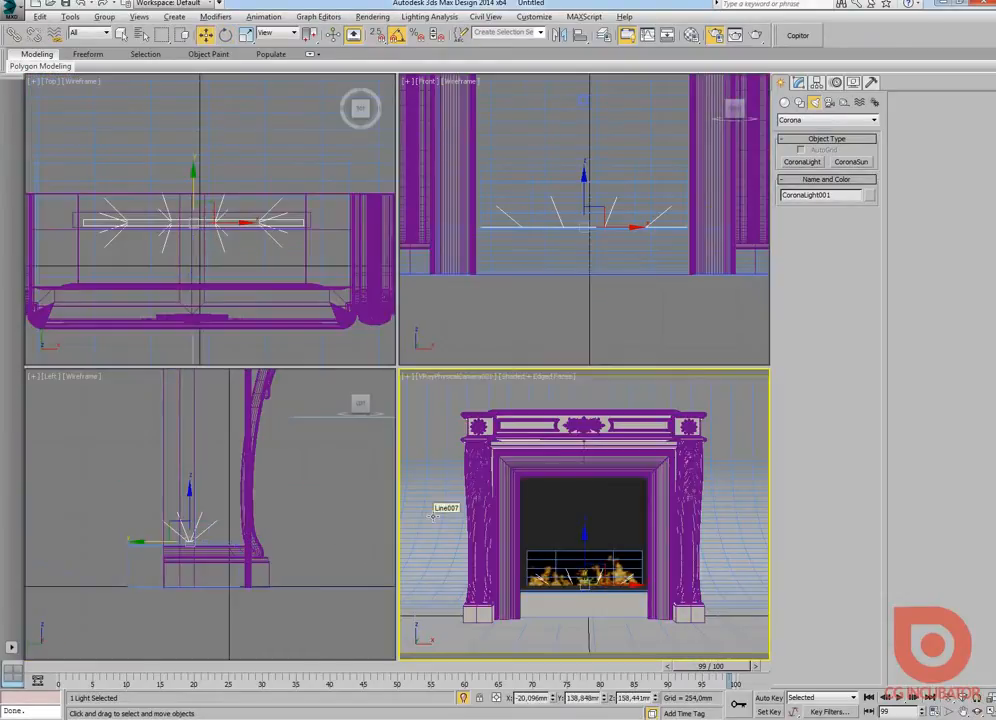
key(alt+w)
key(p)
key(z)
alt+middle_drag(525, 429, 438, 484)
click(459, 383)
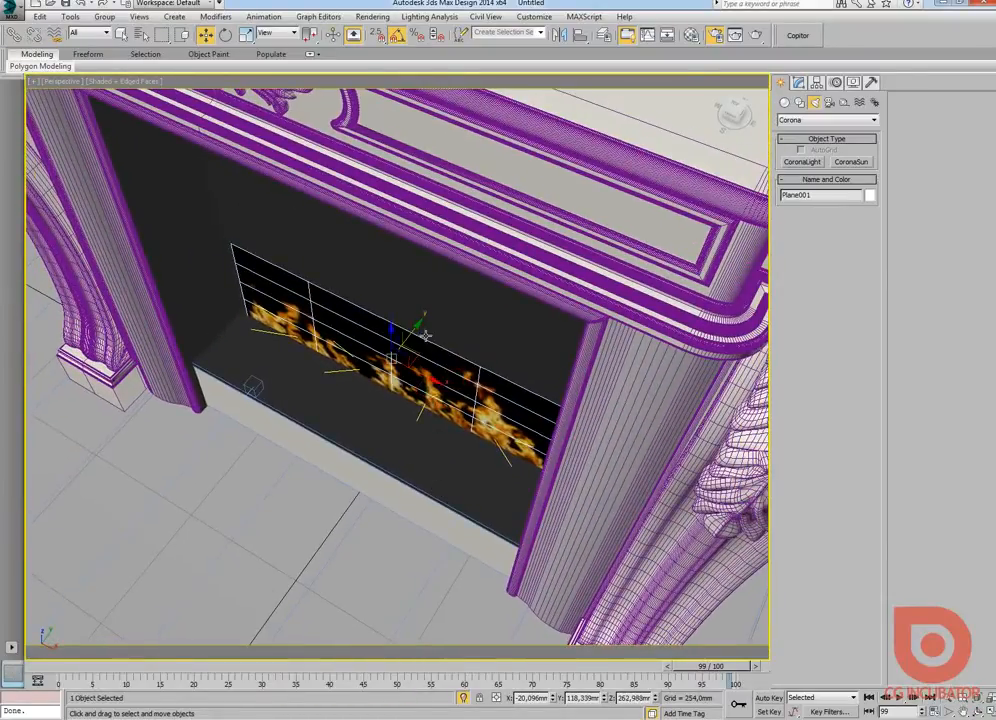
drag(426, 335, 356, 356)
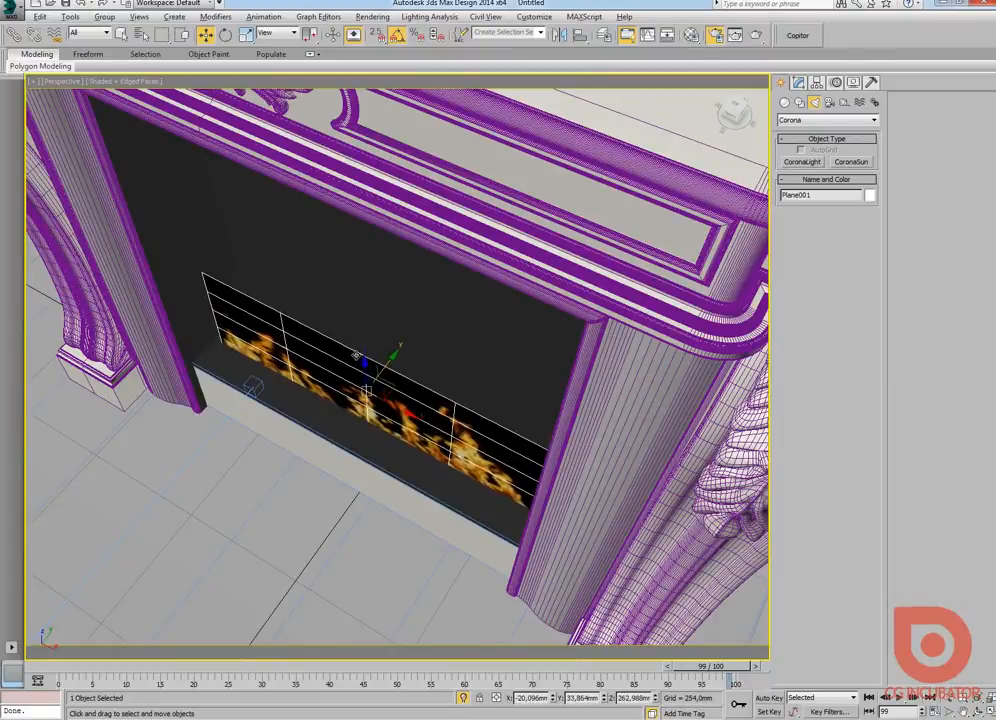
alt+middle_drag(356, 356, 452, 356)
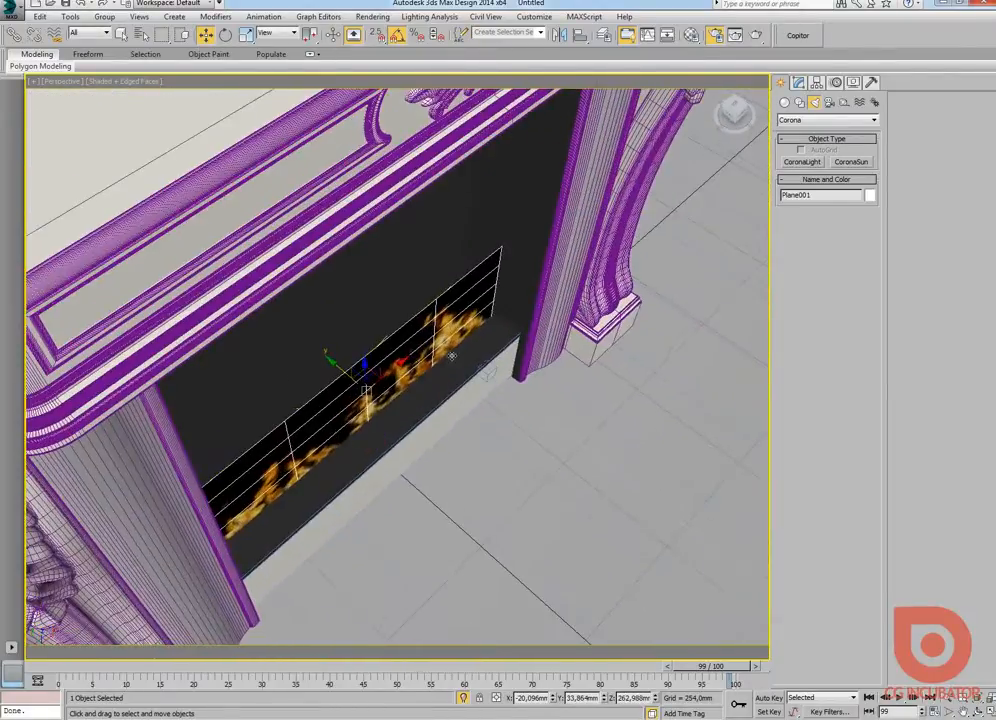
Step: Hide the flame plane and move the rectangular Corona light forward in the firebox to about Y 101.6 mm
right_click(345, 366)
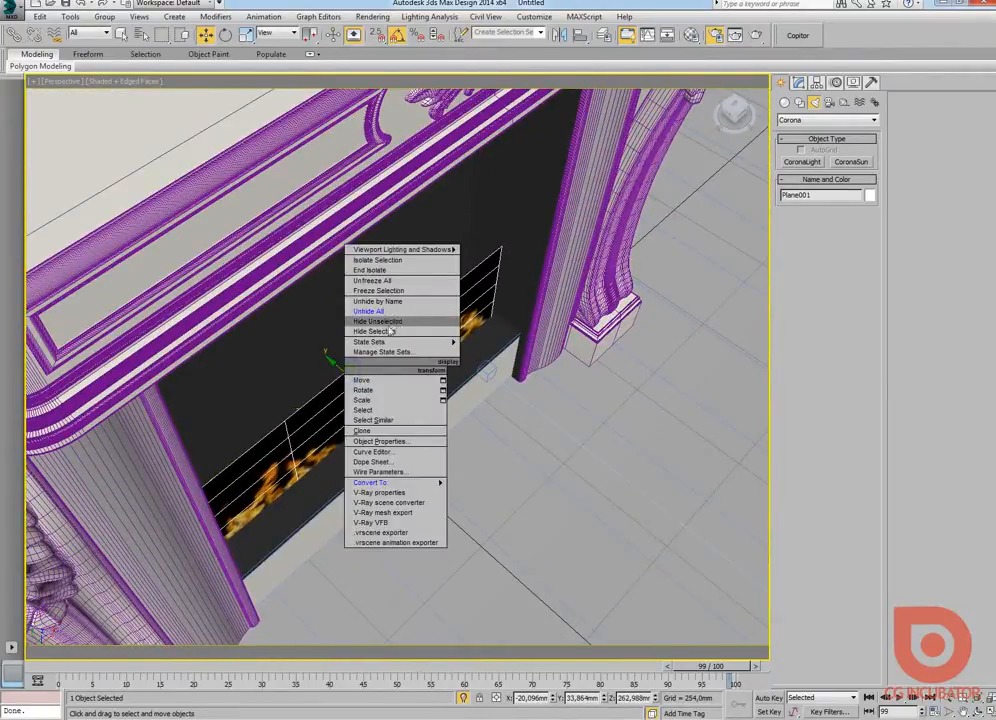
click(380, 331)
click(320, 395)
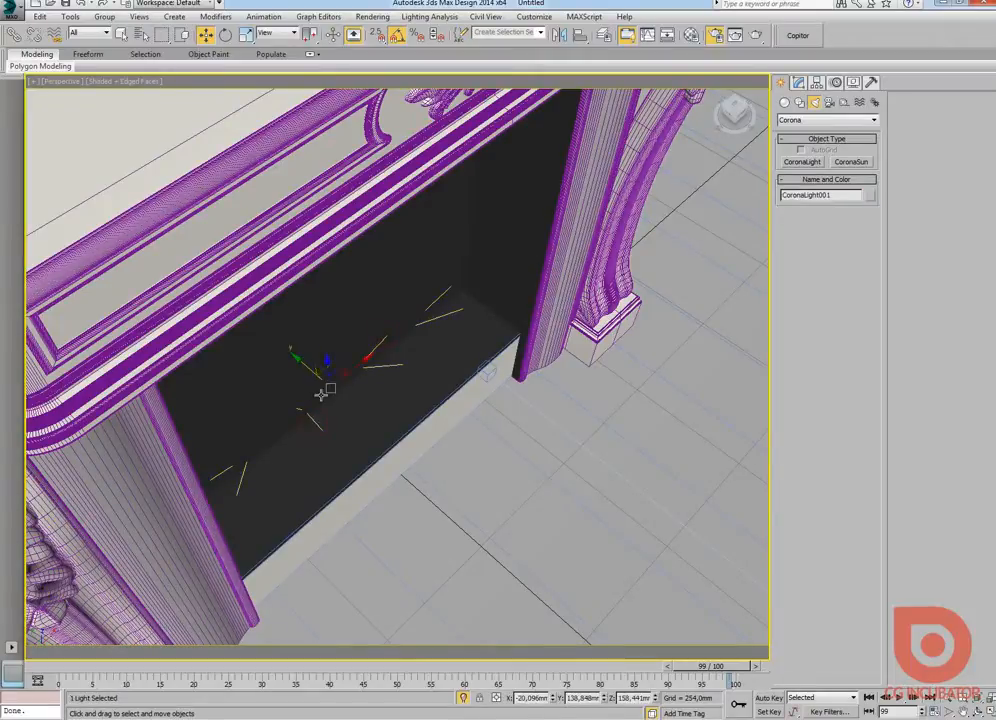
drag(307, 369, 319, 380)
alt+middle_drag(342, 410, 300, 386)
mouse_move(373, 414)
middle_down()
mouse_move(338, 416)
mouse_move(347, 414)
mouse_move(306, 402)
mouse_move(388, 423)
middle_up()
Step: Unhide all objects to bring back the flame plane in front of the light
right_click(473, 298)
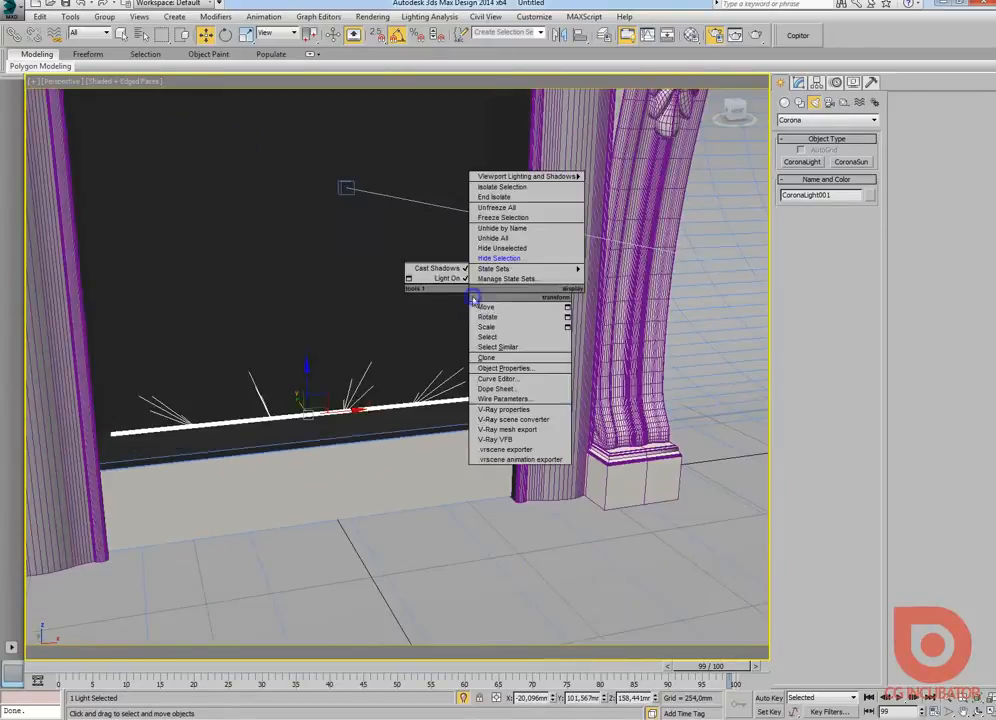
click(500, 240)
alt+middle_drag(462, 360, 364, 360)
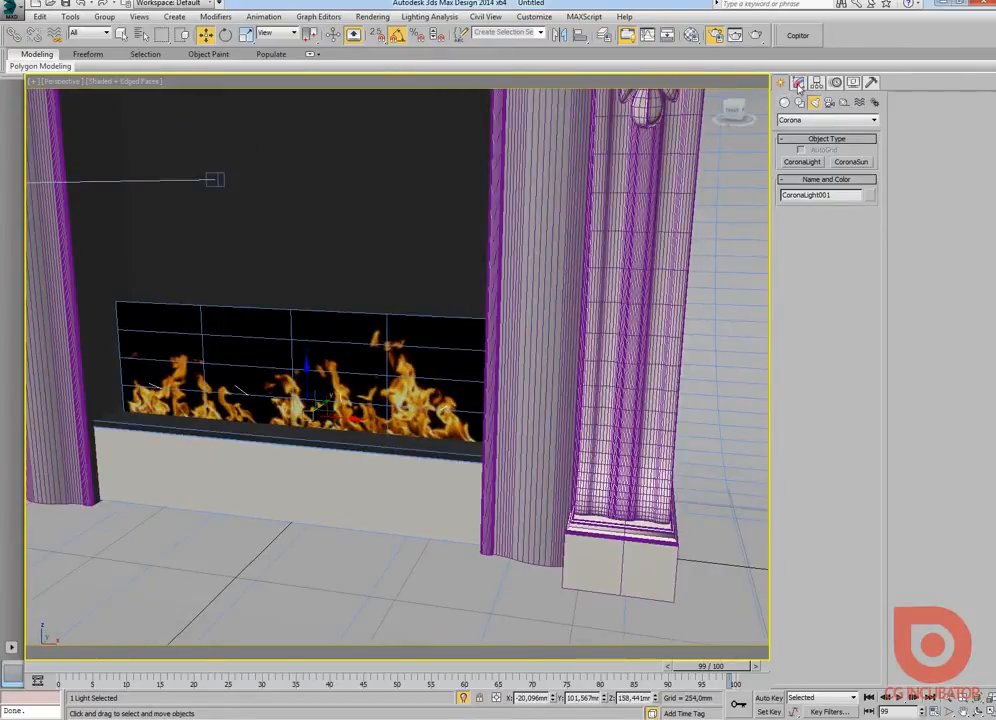
Step: Return to the camera view and switch the rectangular light's color to a Kelvin temperature of 1800
click(798, 84)
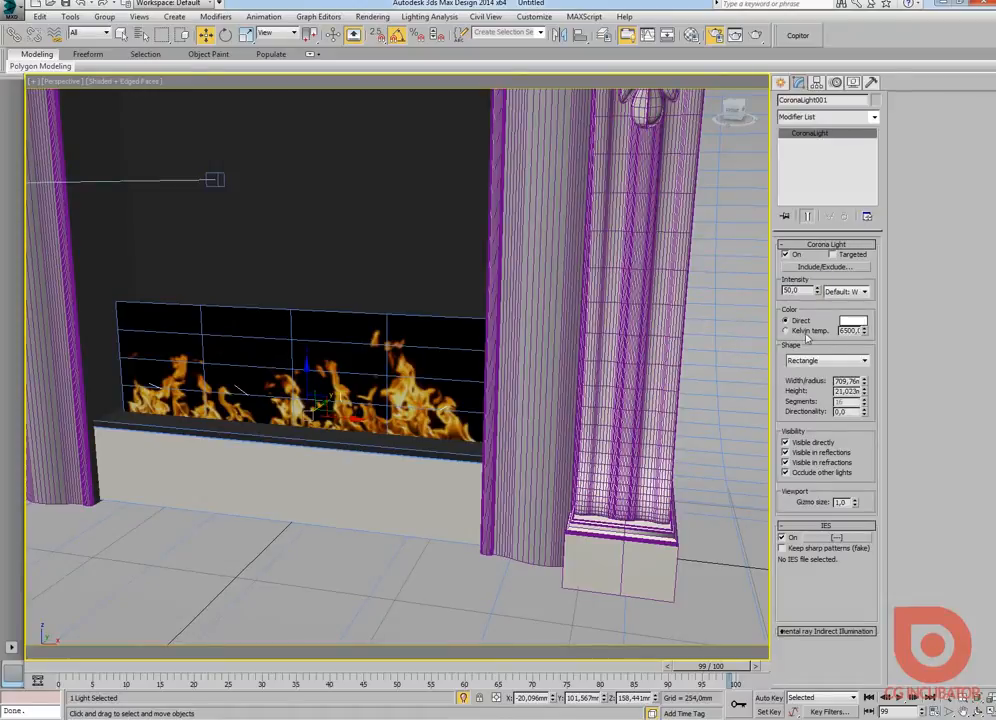
key(c)
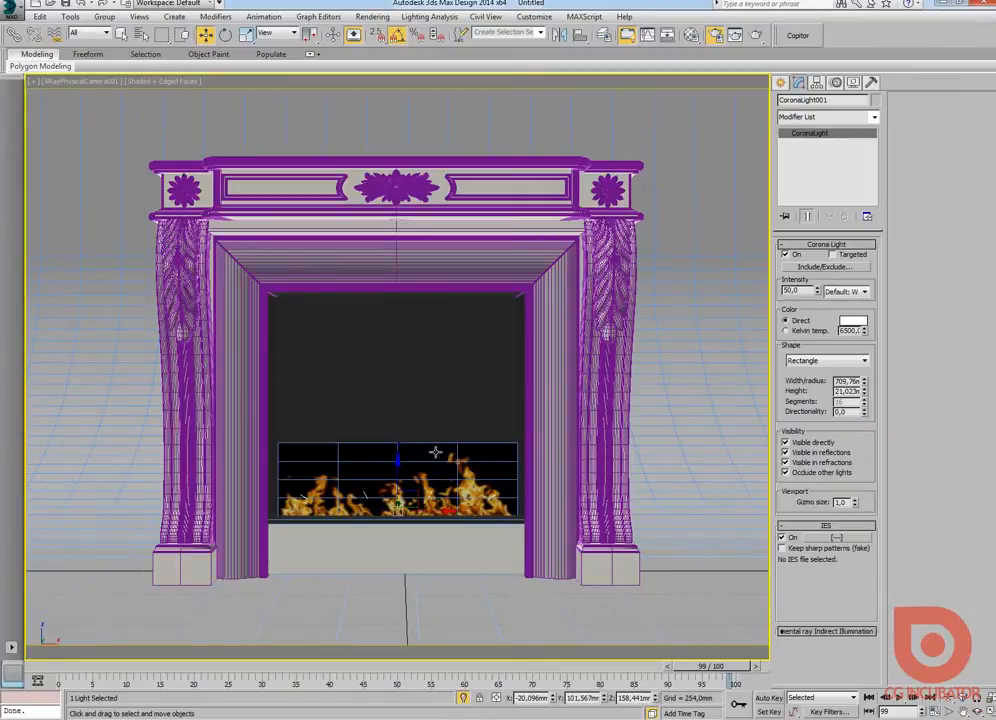
click(806, 333)
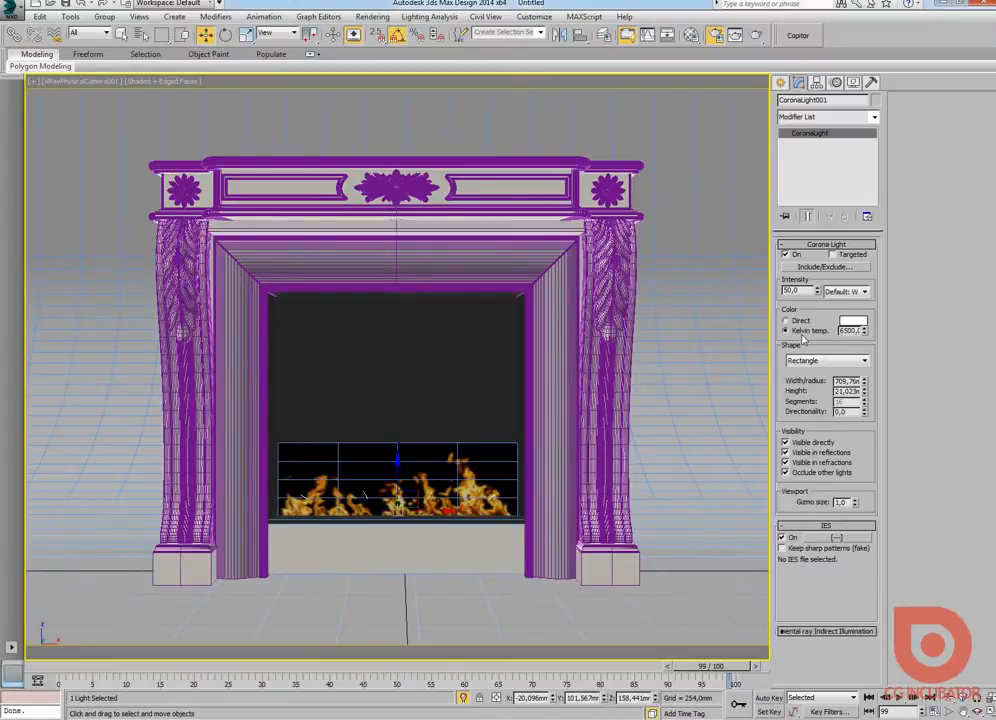
double_click(849, 330)
text(1800)
key(Return)
Step: Set the light's intensity to 2, run a test render, and close the frame buffer
double_click(798, 291)
key(Return)
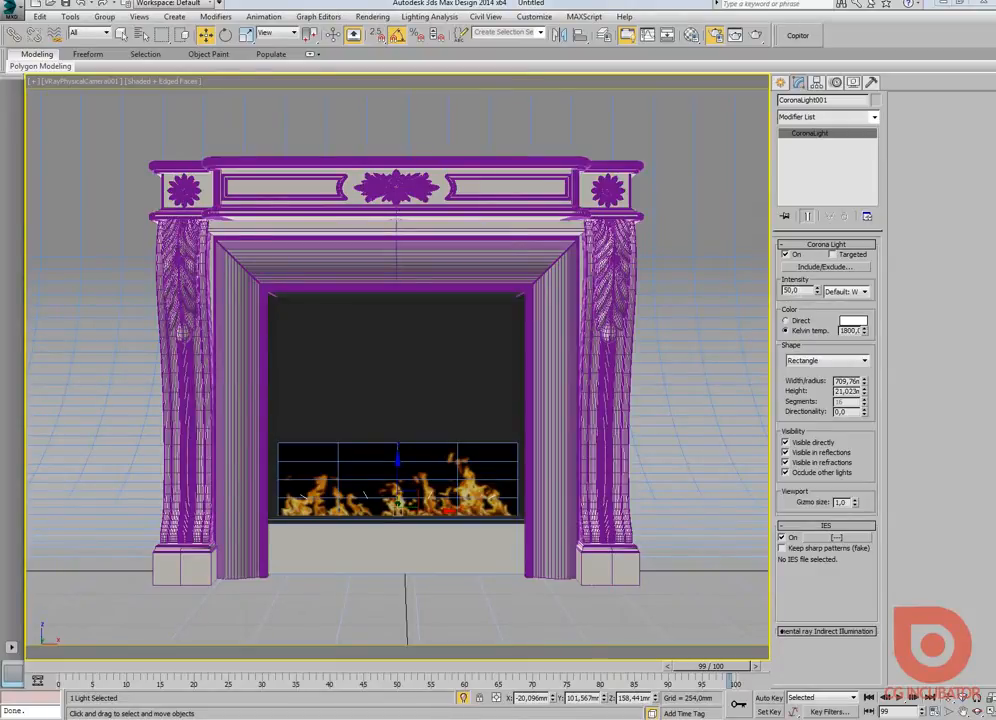
drag(803, 291, 718, 282)
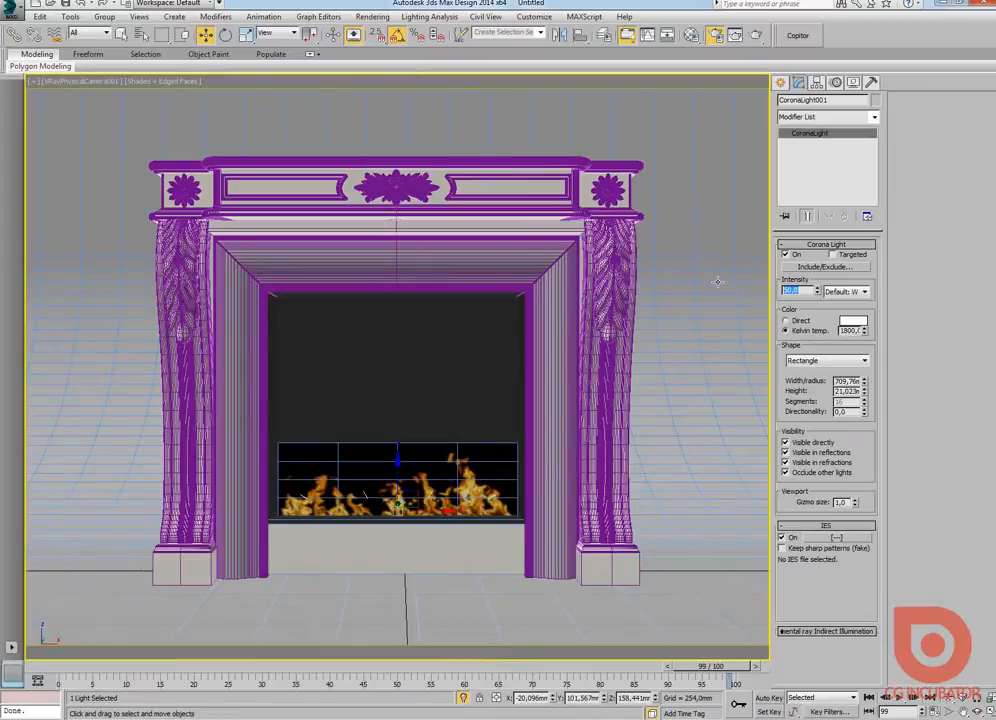
text(2)
key(Return)
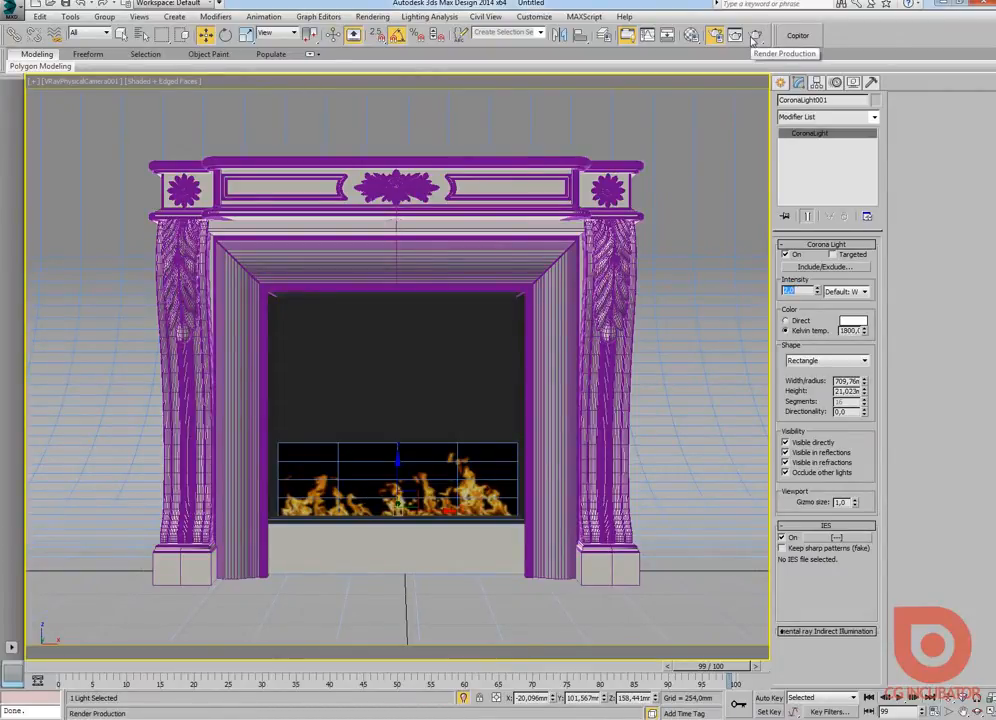
click(754, 37)
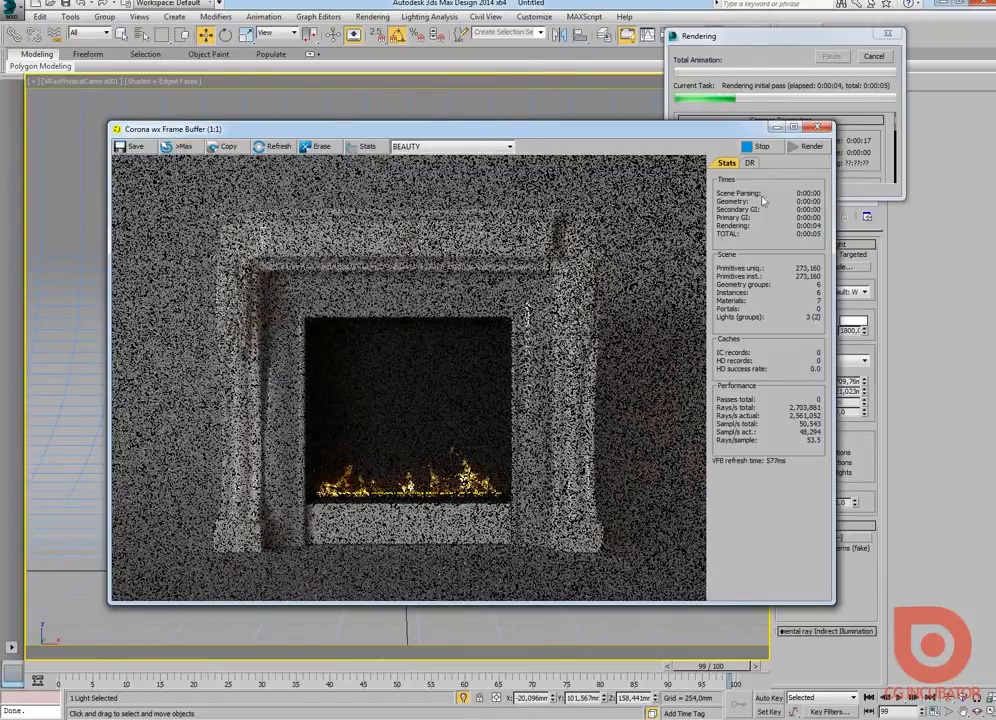
click(762, 147)
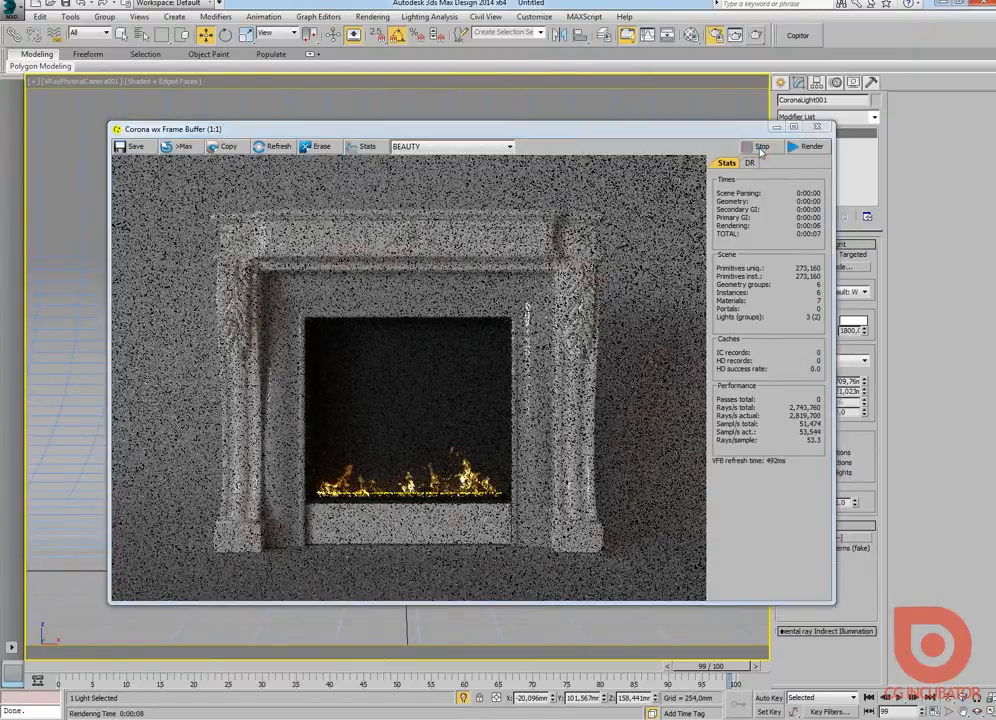
click(818, 127)
Step: Set the light's intensity to 15, test-render the fireplace, and close the frame buffer
drag(803, 291, 660, 296)
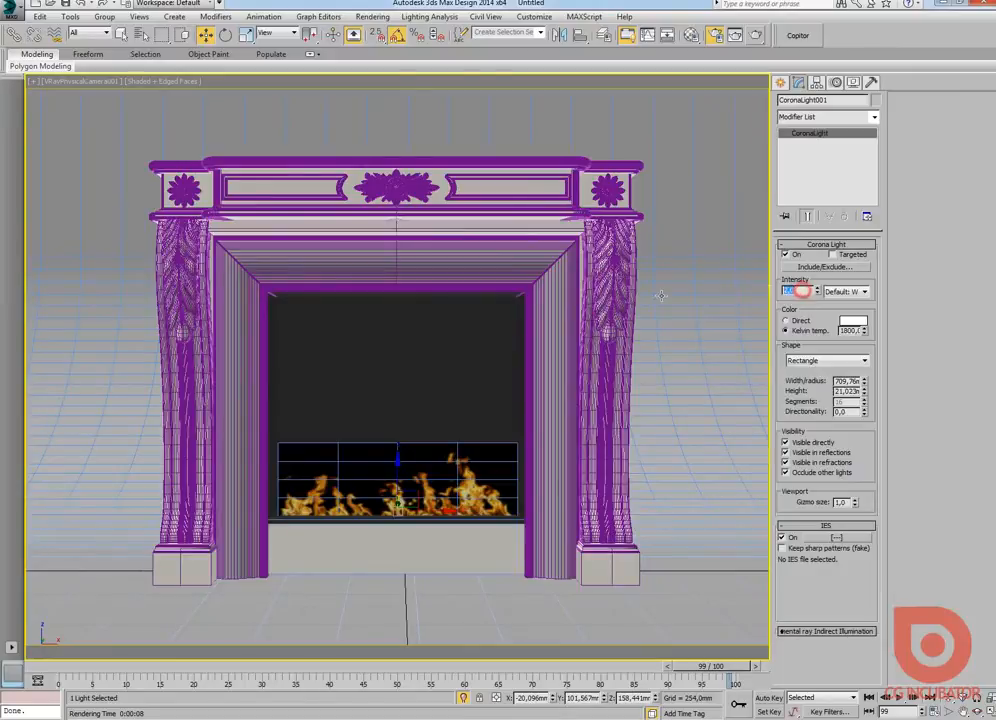
text(15)
key(Return)
click(756, 34)
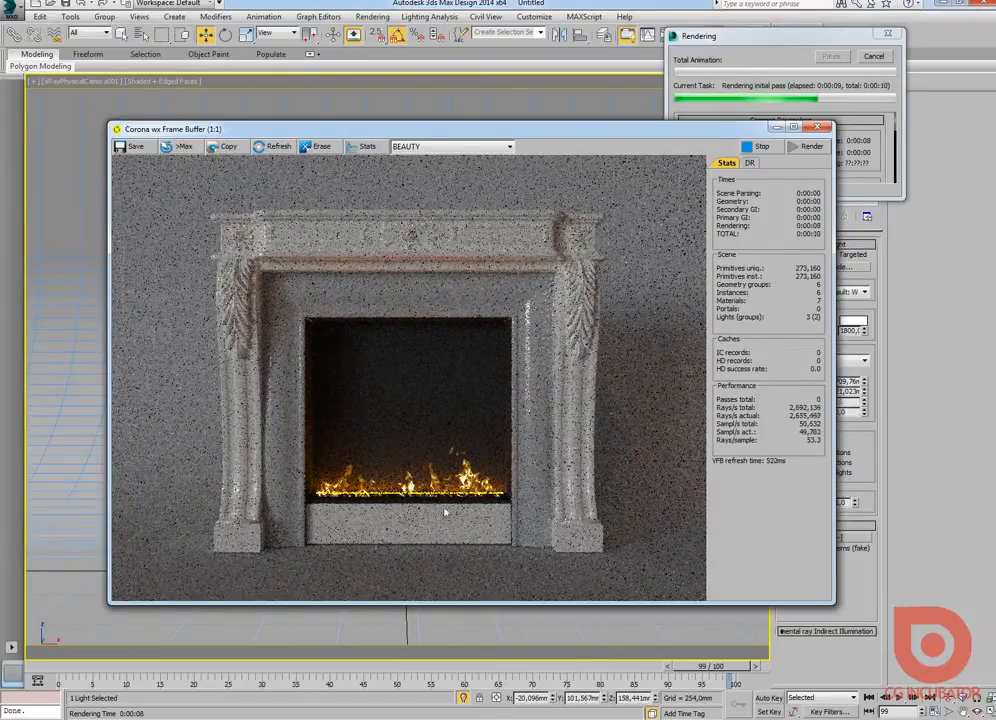
click(873, 56)
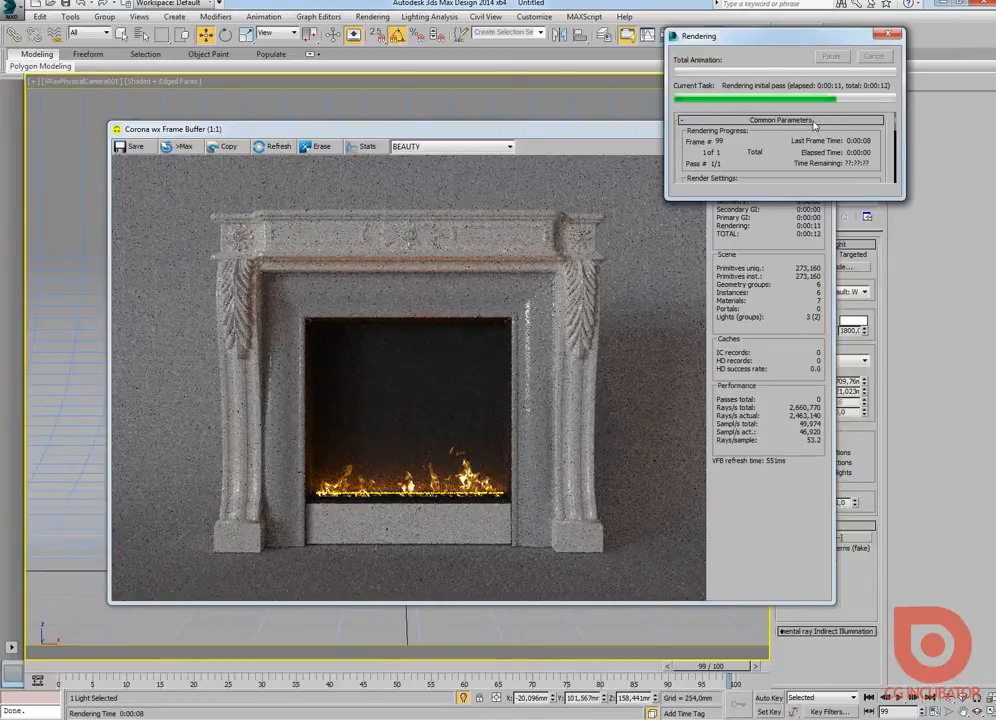
click(815, 126)
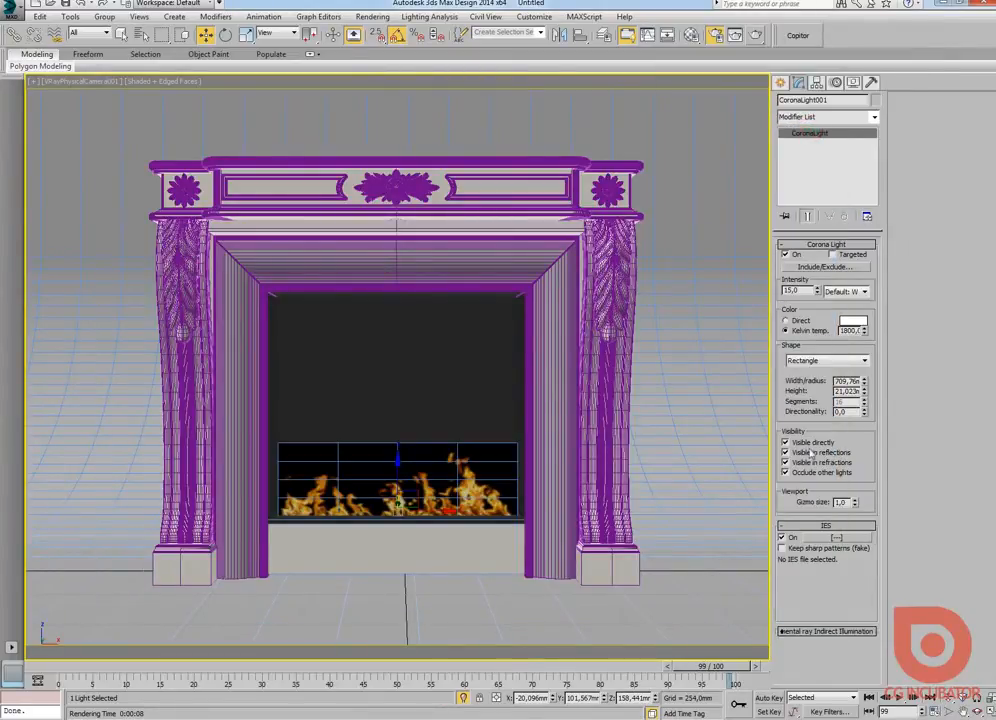
Step: Turn off Visible directly, Visible in reflections, Visible in refractions and Occlude other lights for the Corona light
click(802, 442)
click(796, 475)
click(786, 462)
click(786, 453)
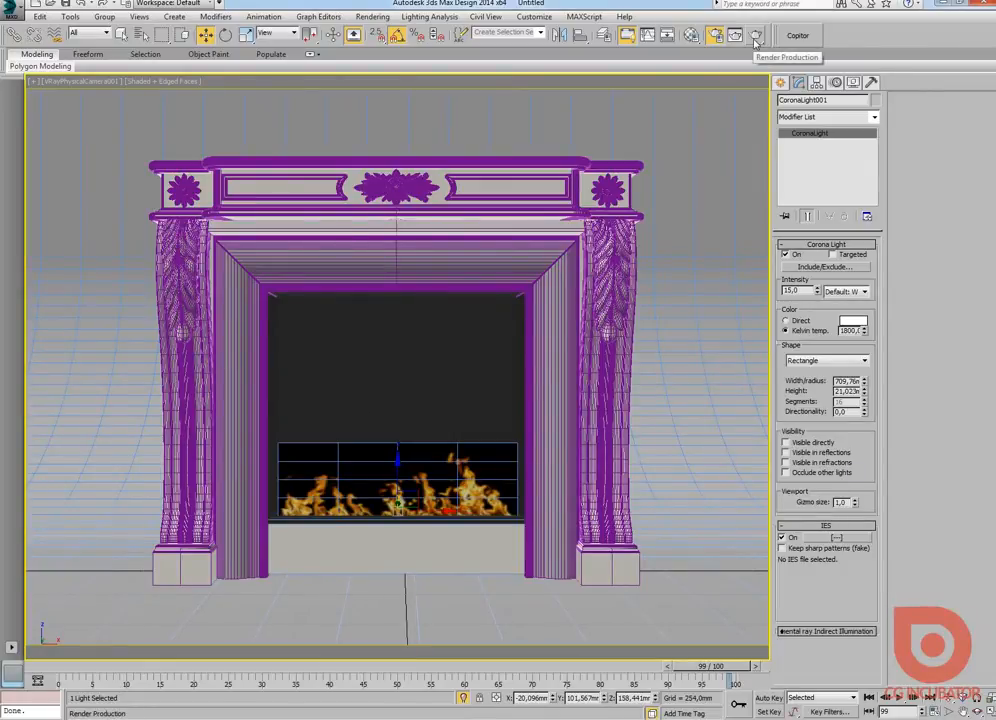
Step: Set the light's intensity to 20 and render the fireplace from the camera, stopping after a few passes
double_click(798, 290)
text(20)
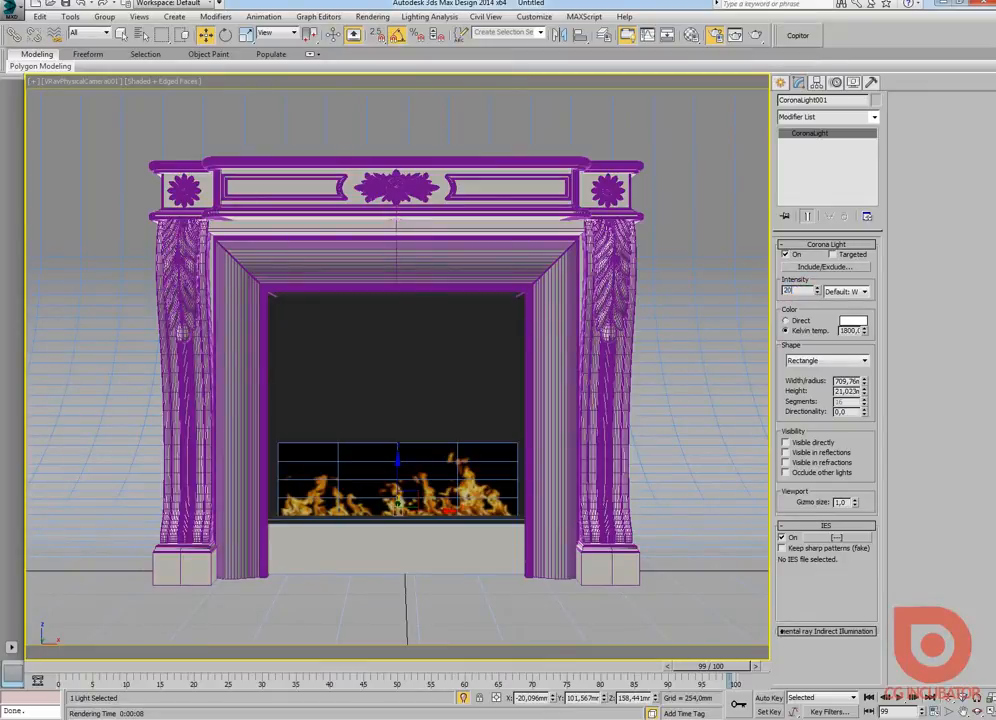
key(Return)
key(shift+q)
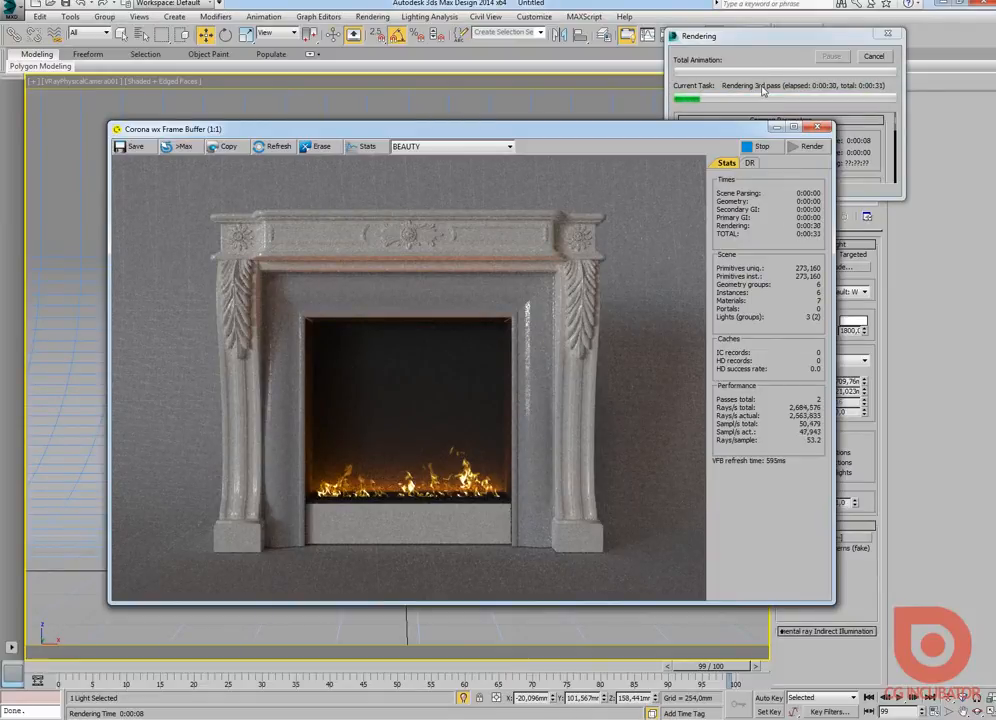
click(767, 37)
drag(767, 37, 742, 37)
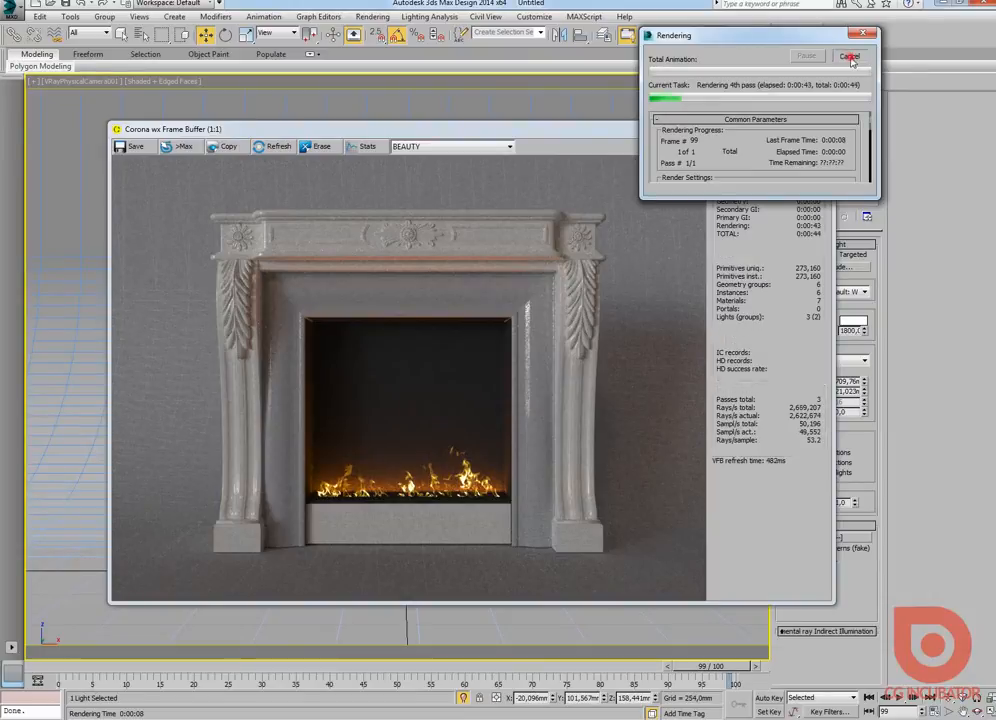
click(849, 57)
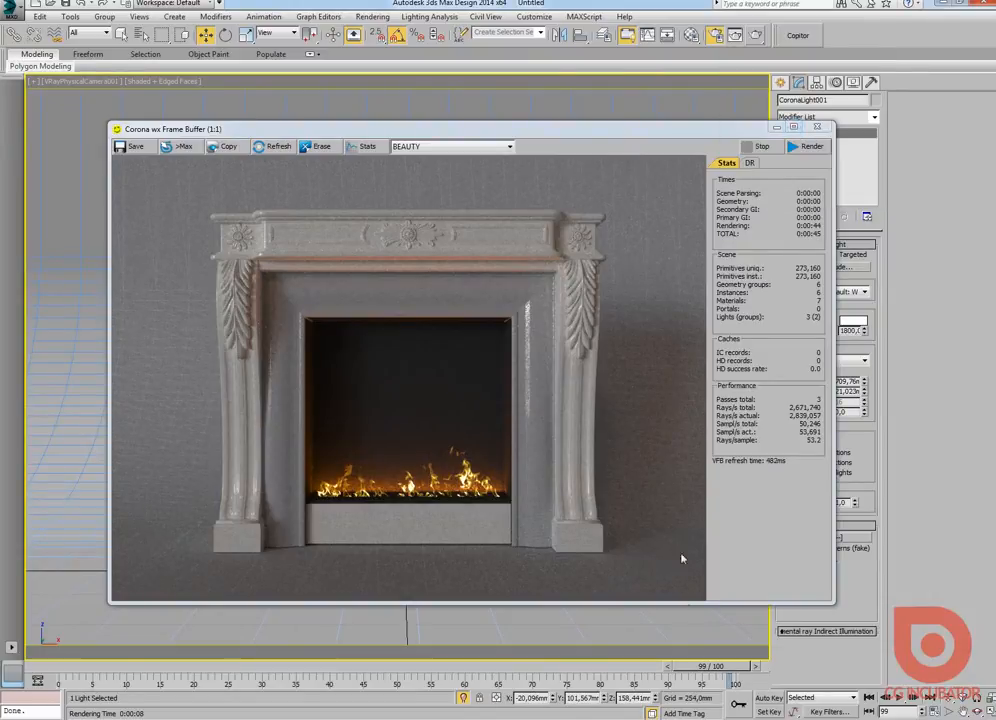